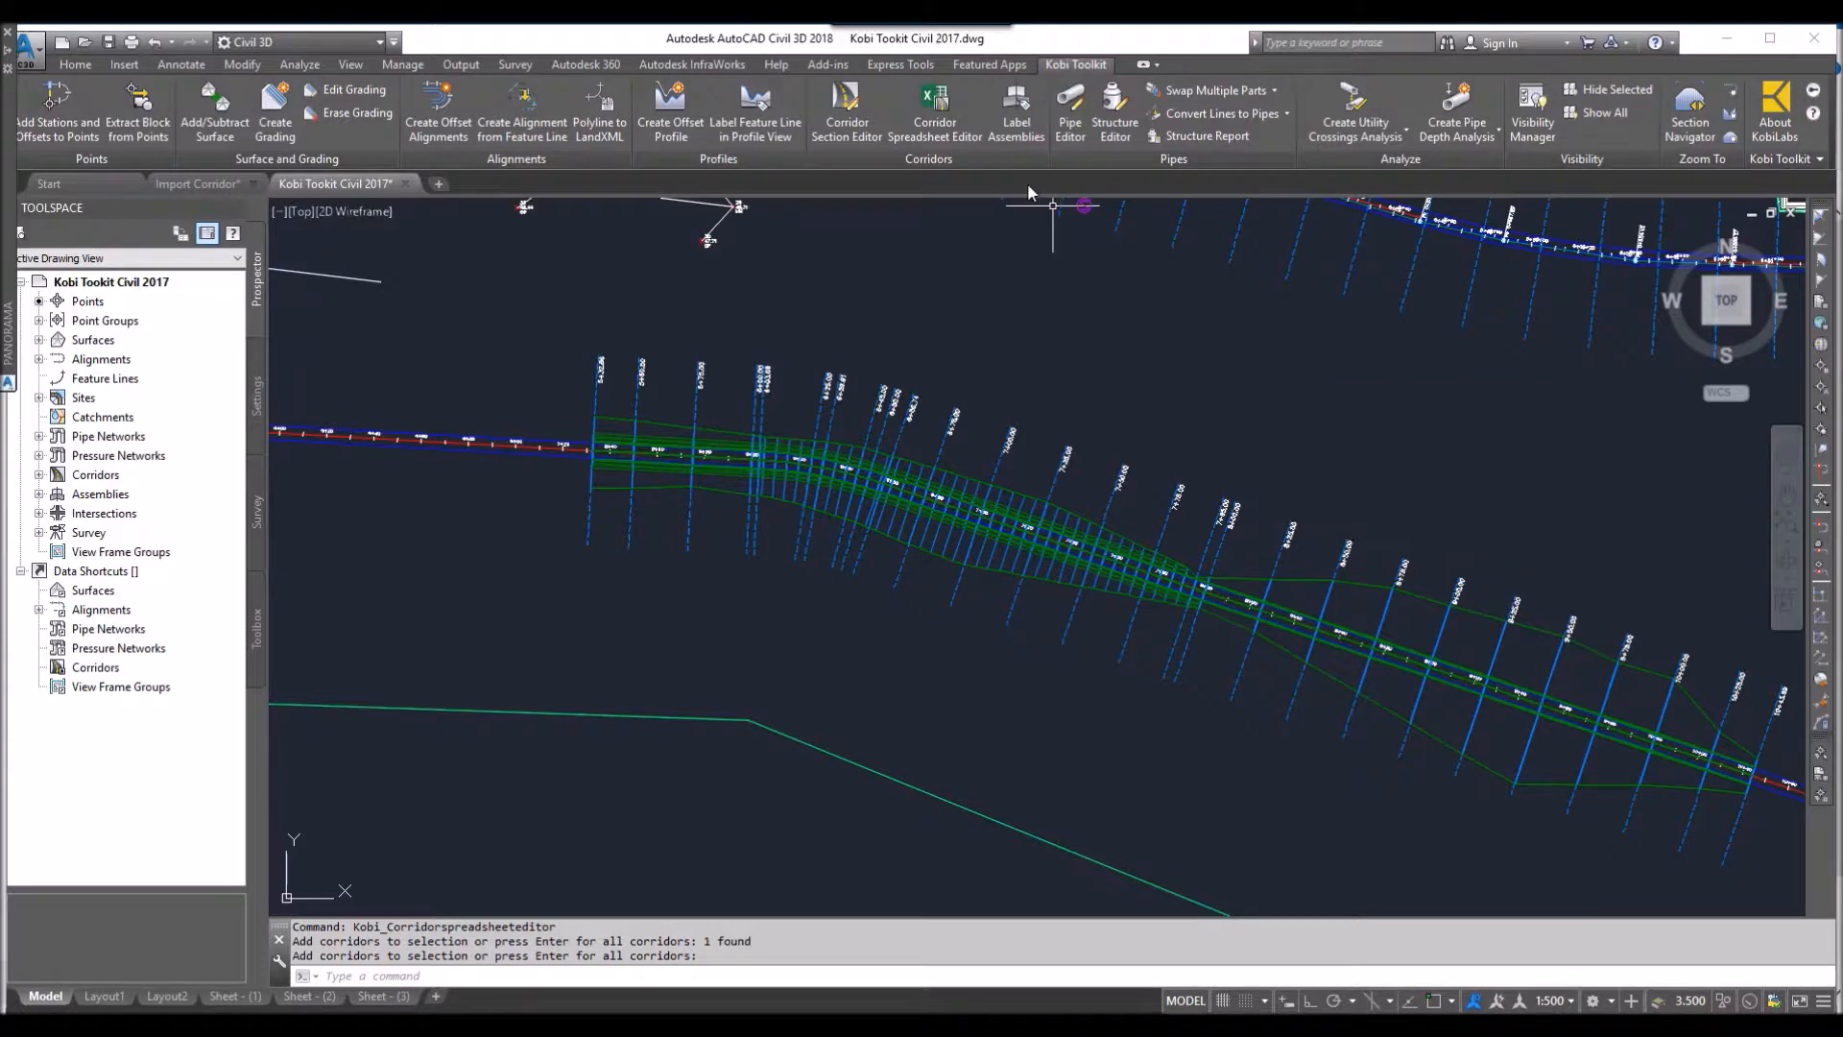
Open the Corridor Spreadsheet Editor for the green corridor running across the middle of the drawing
left_click(940, 108)
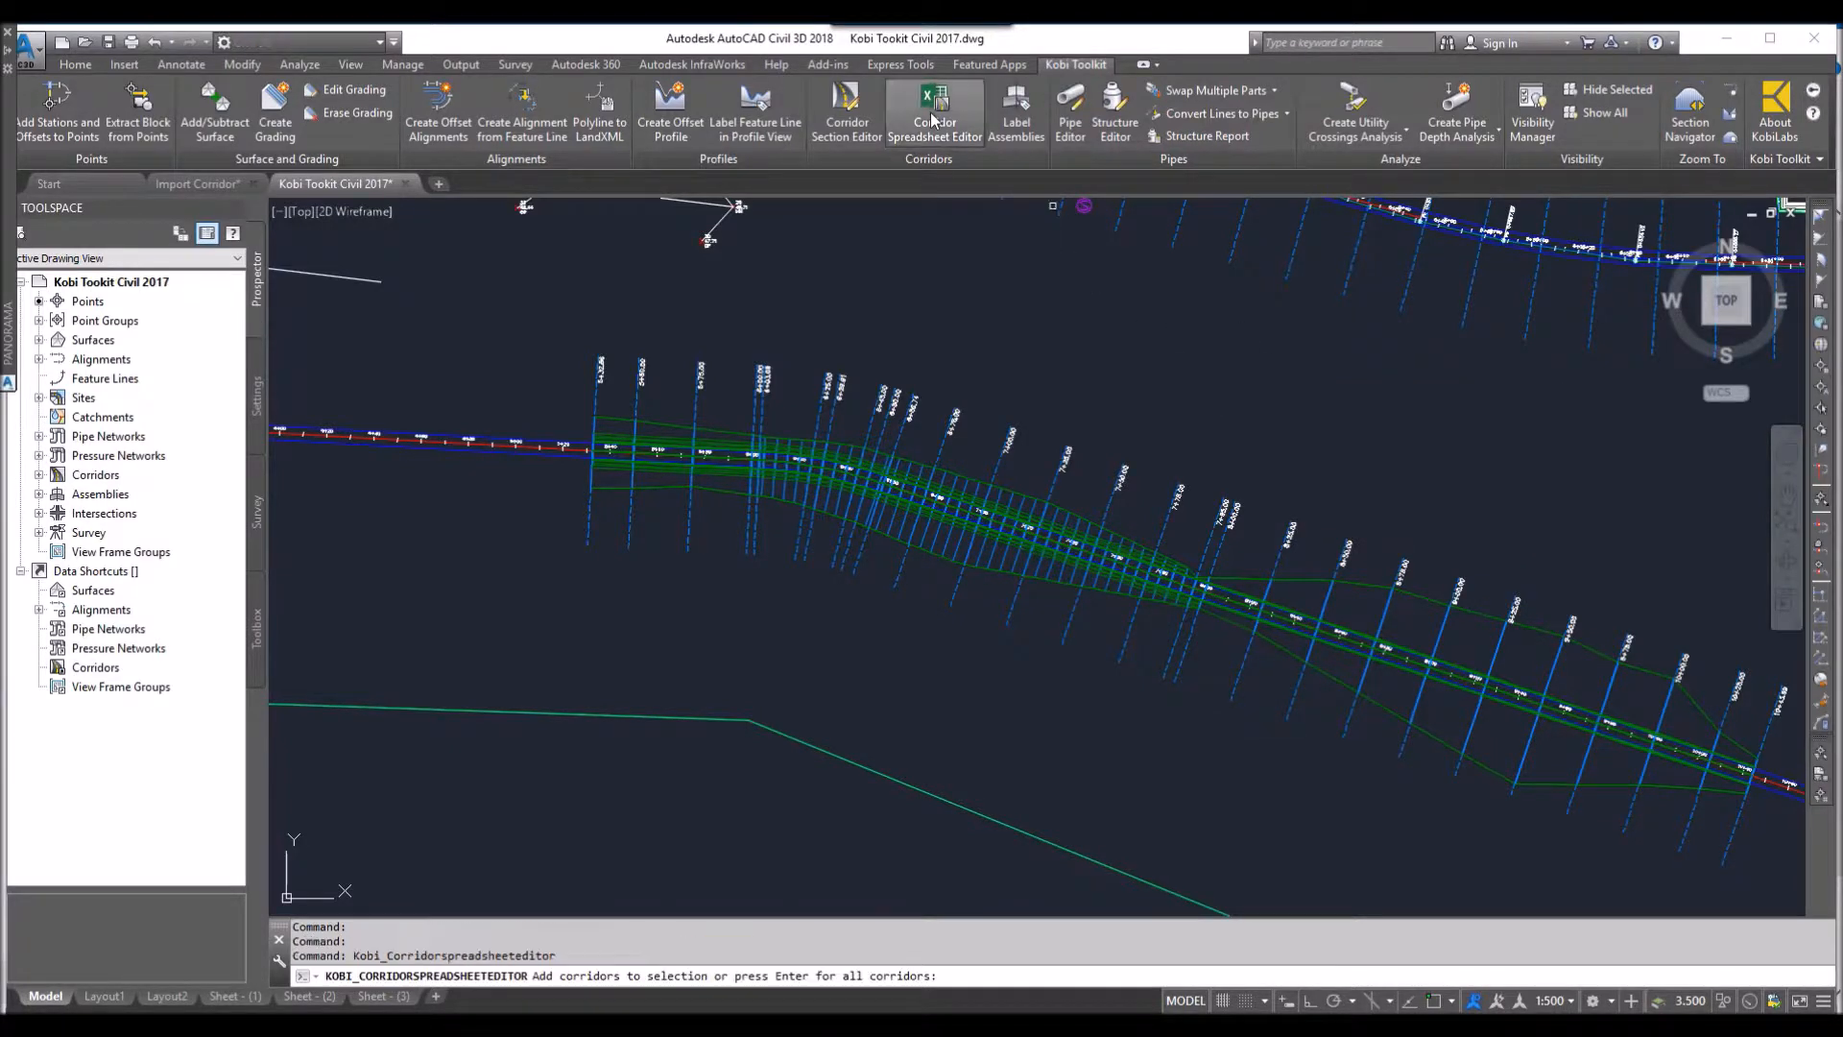
left_click(965, 484)
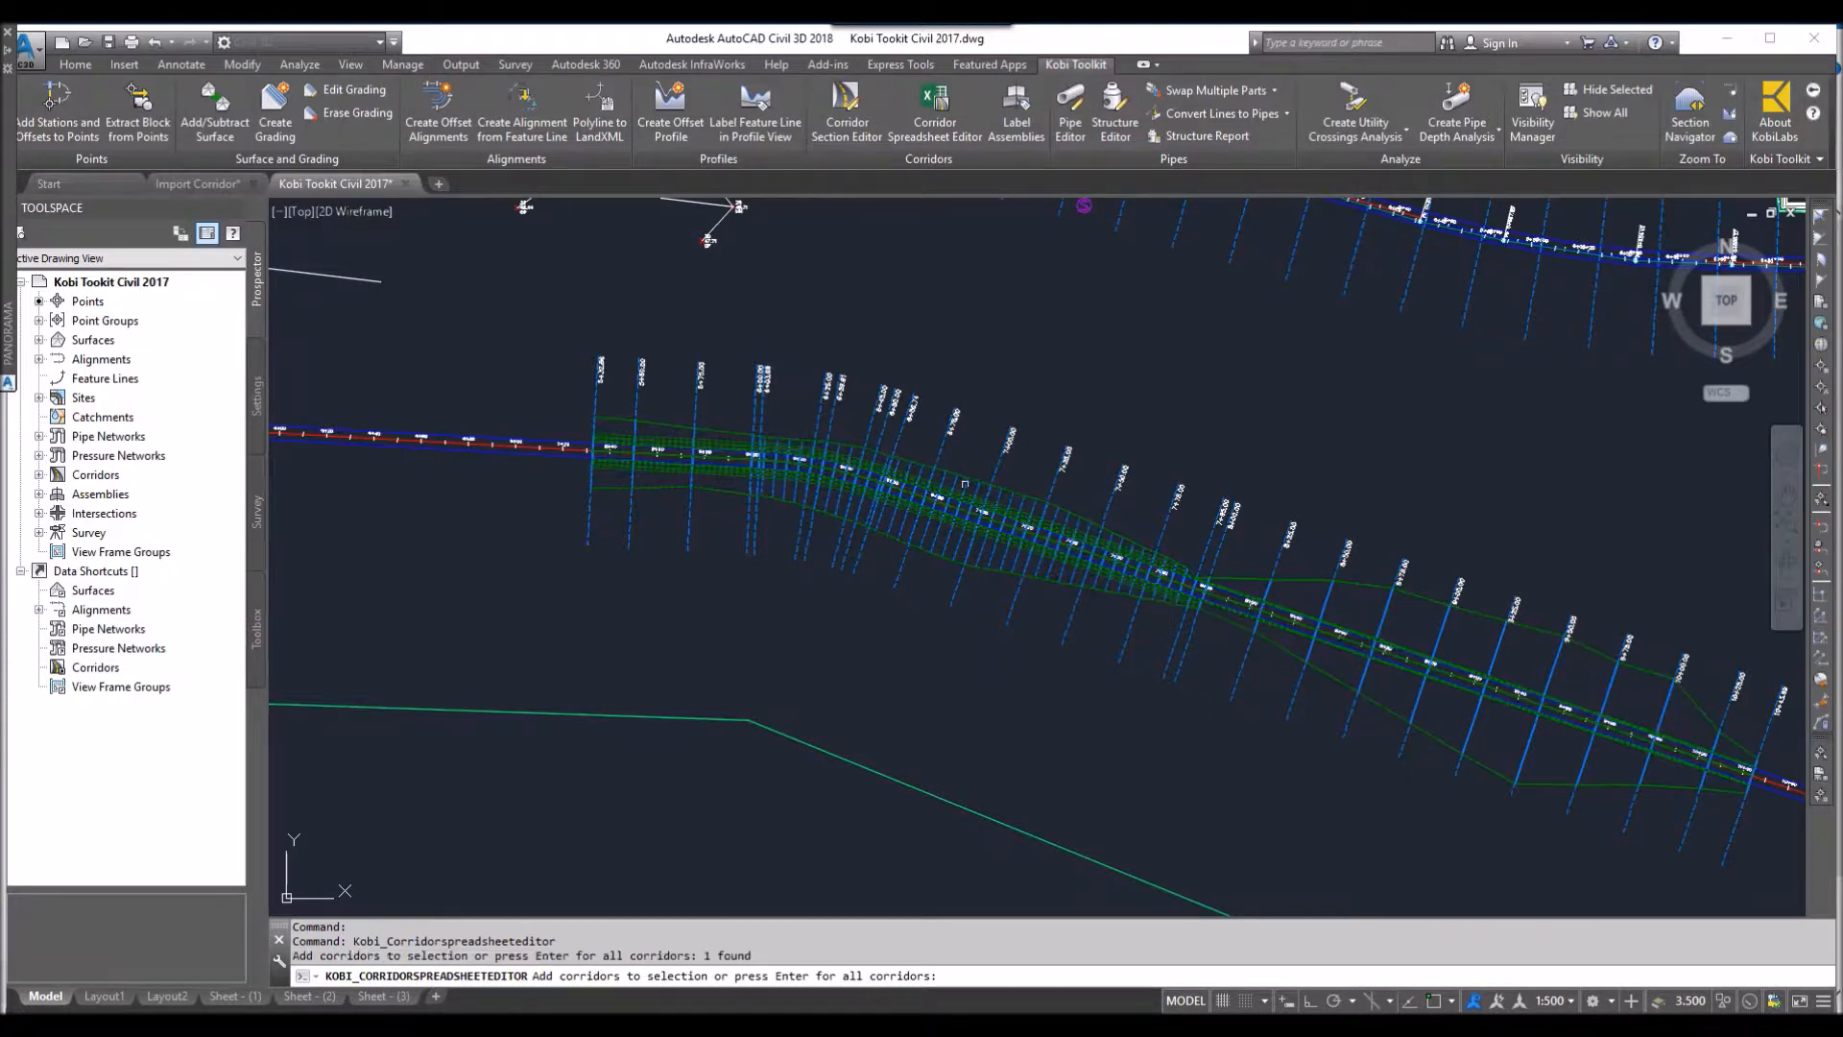
key("Return")
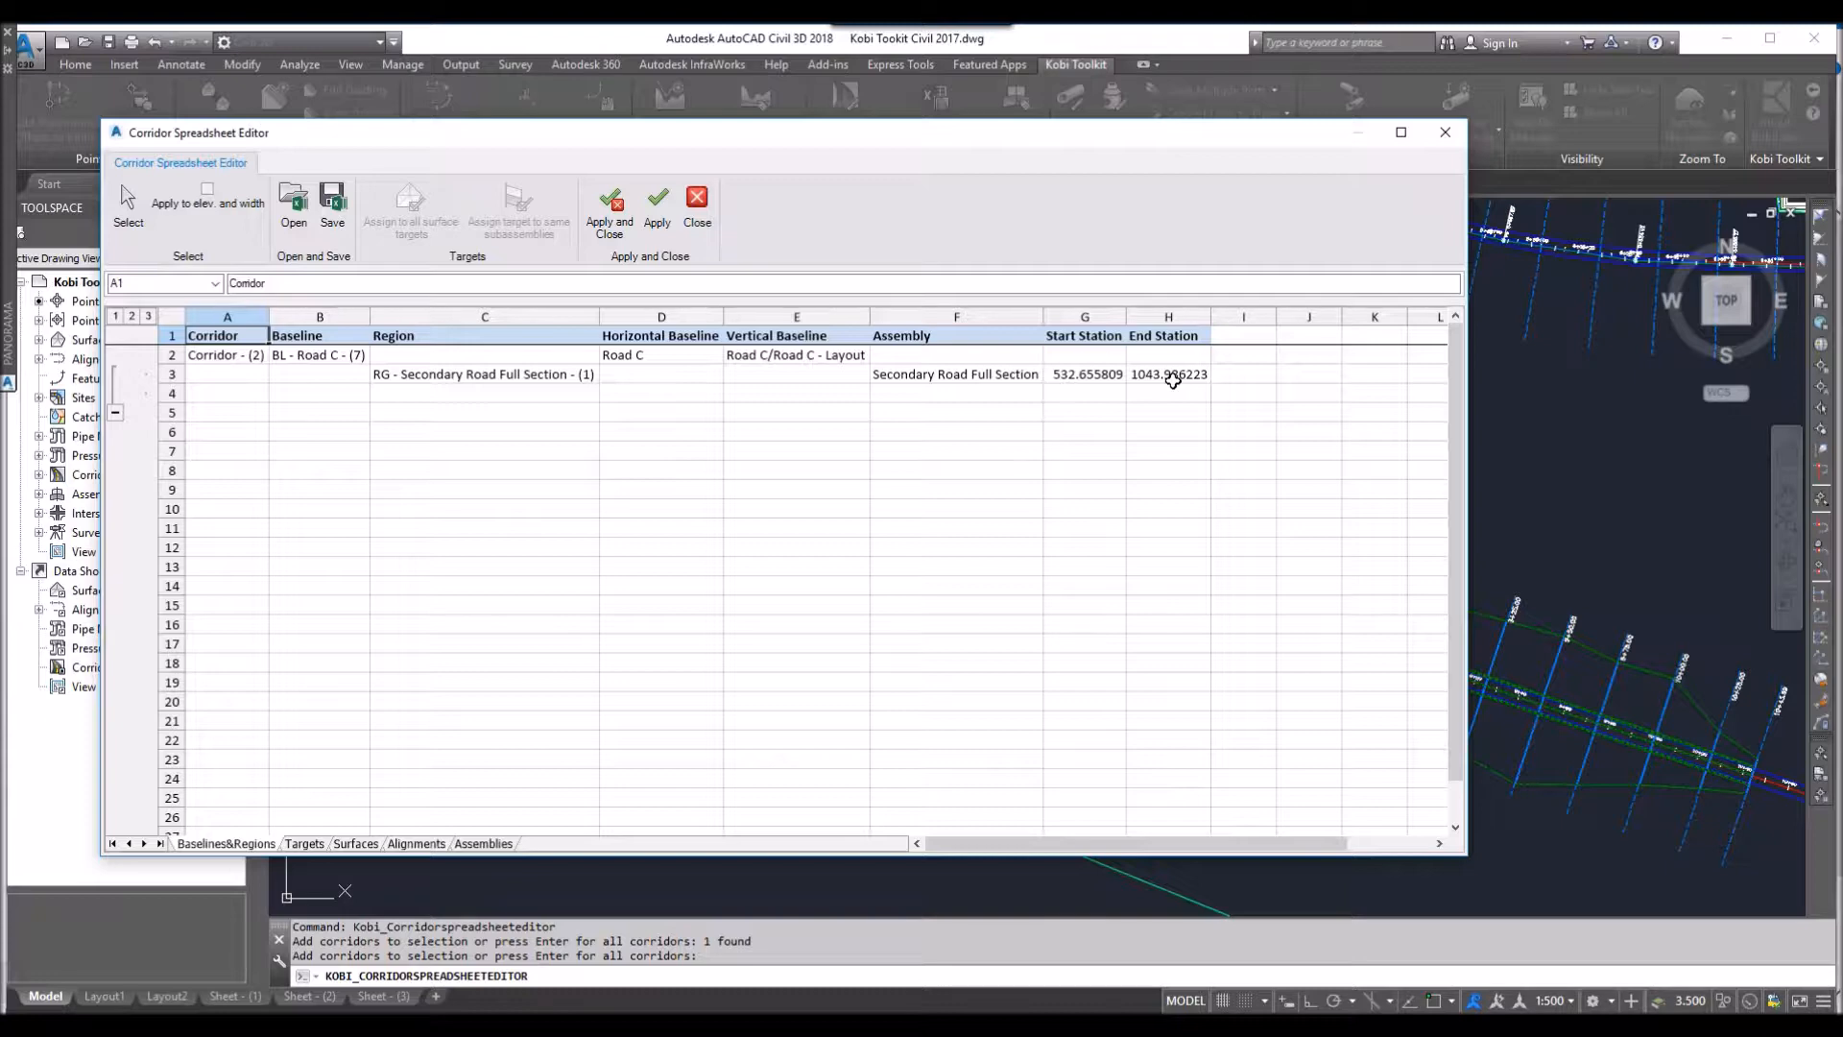
Examine the corridor's target assignments and the alignments available for the left lane's offset Width Target
left_click(311, 844)
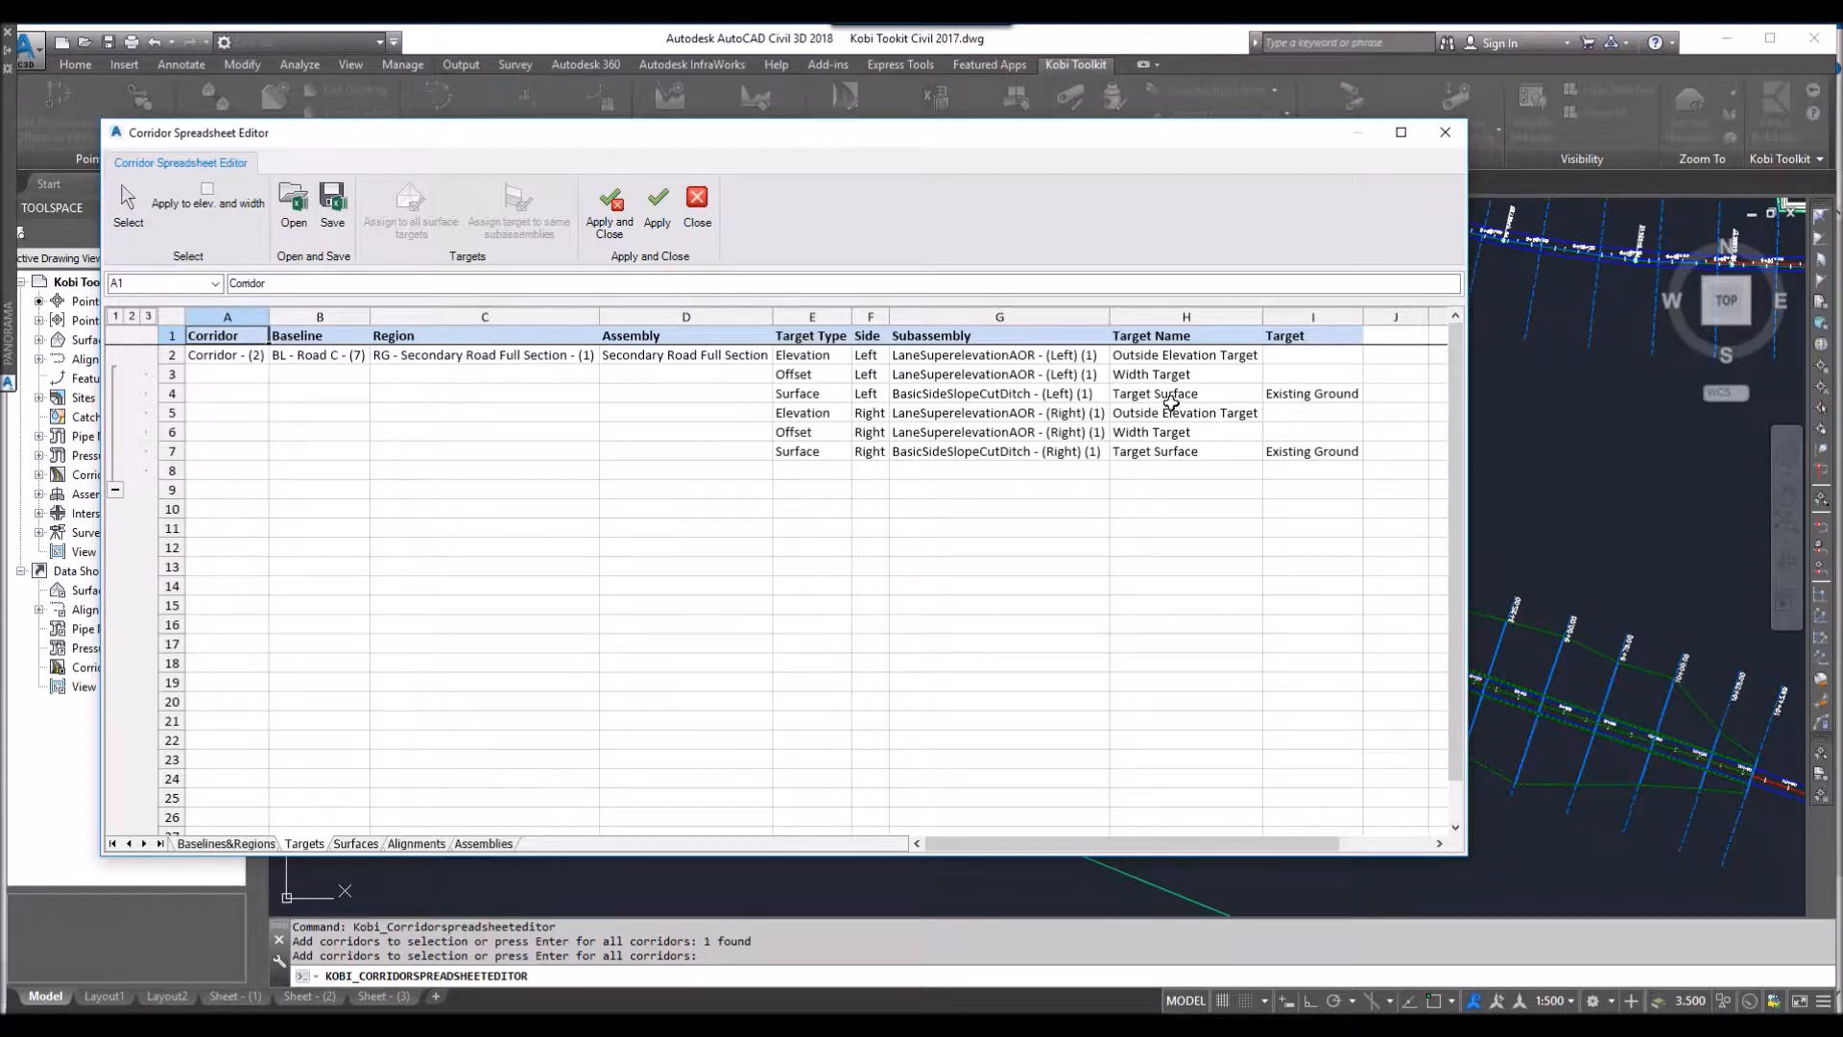
left_click(1289, 374)
left_click(1373, 376)
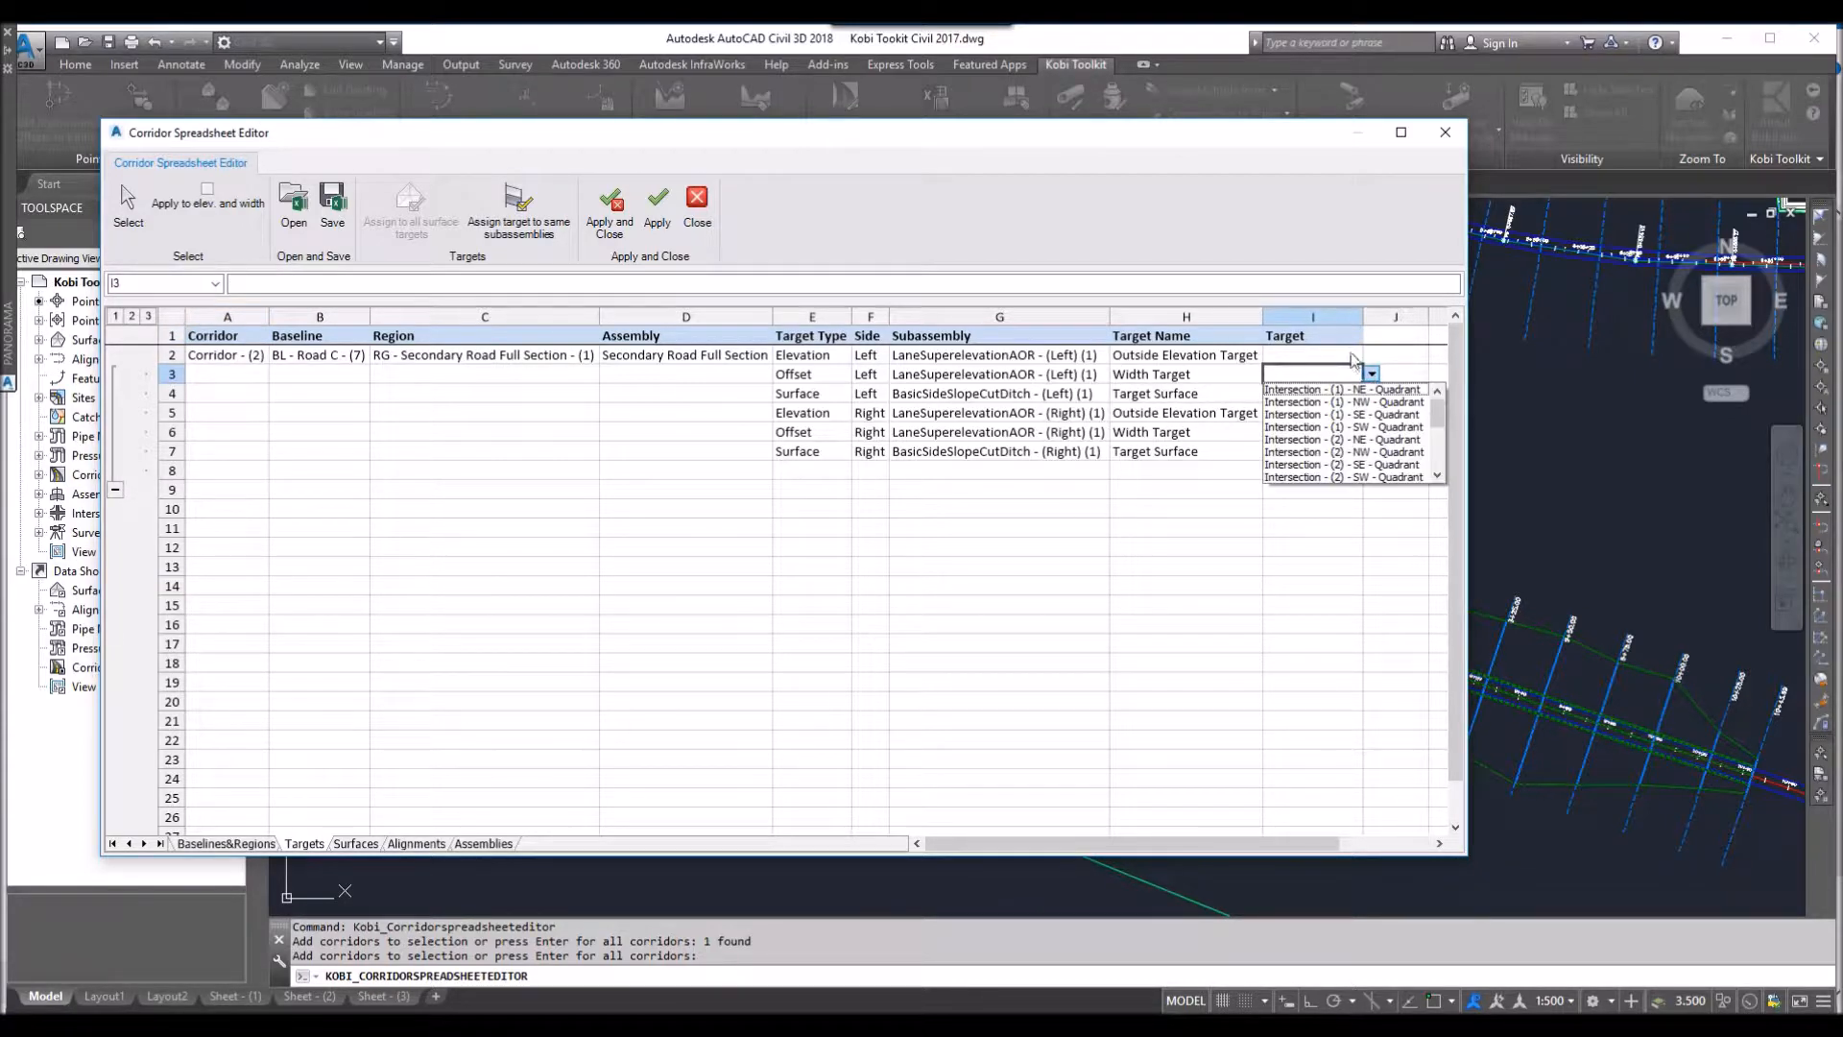
mouse_move(1443, 415)
left_mouse_down()
mouse_move(1444, 461)
mouse_move(1442, 398)
left_mouse_up()
left_click(658, 203)
Save the corridor spreadsheet to the Desktop as Corridor Test in Excel format and close the editor
left_click(332, 203)
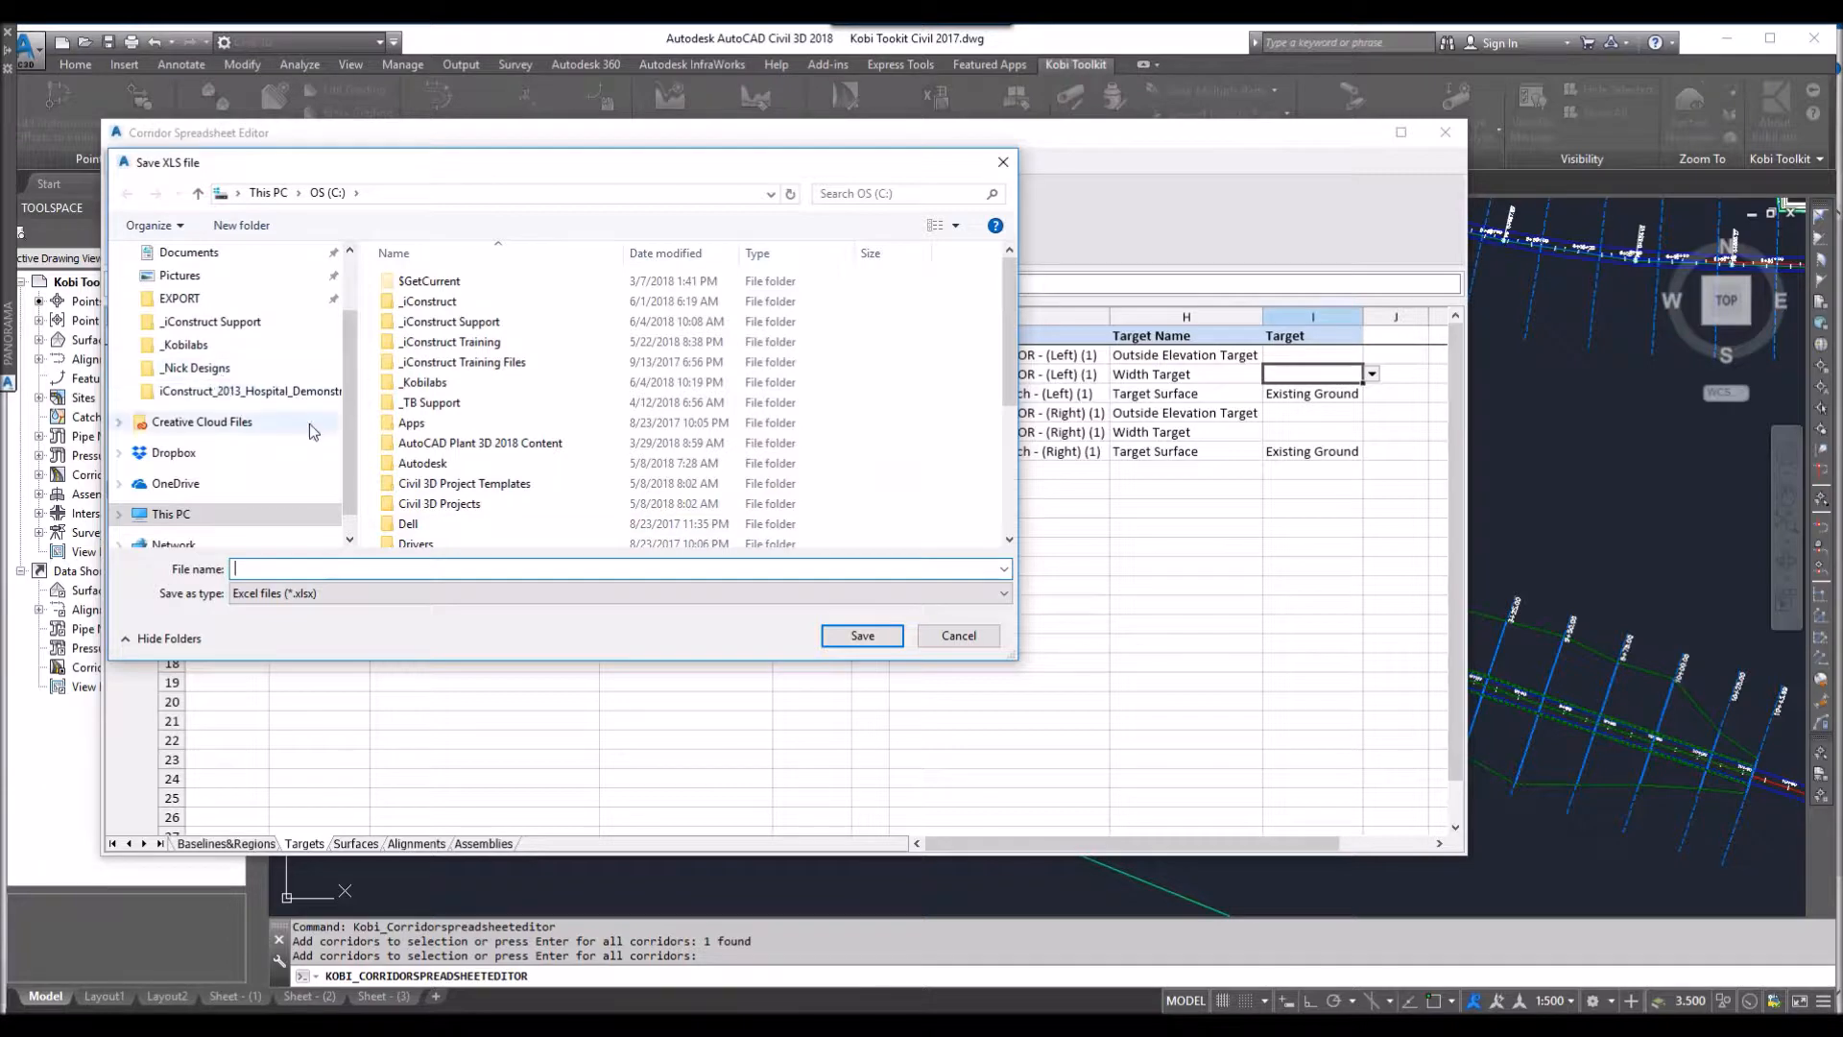
scroll(346, 355, "up", 3)
left_click(216, 292)
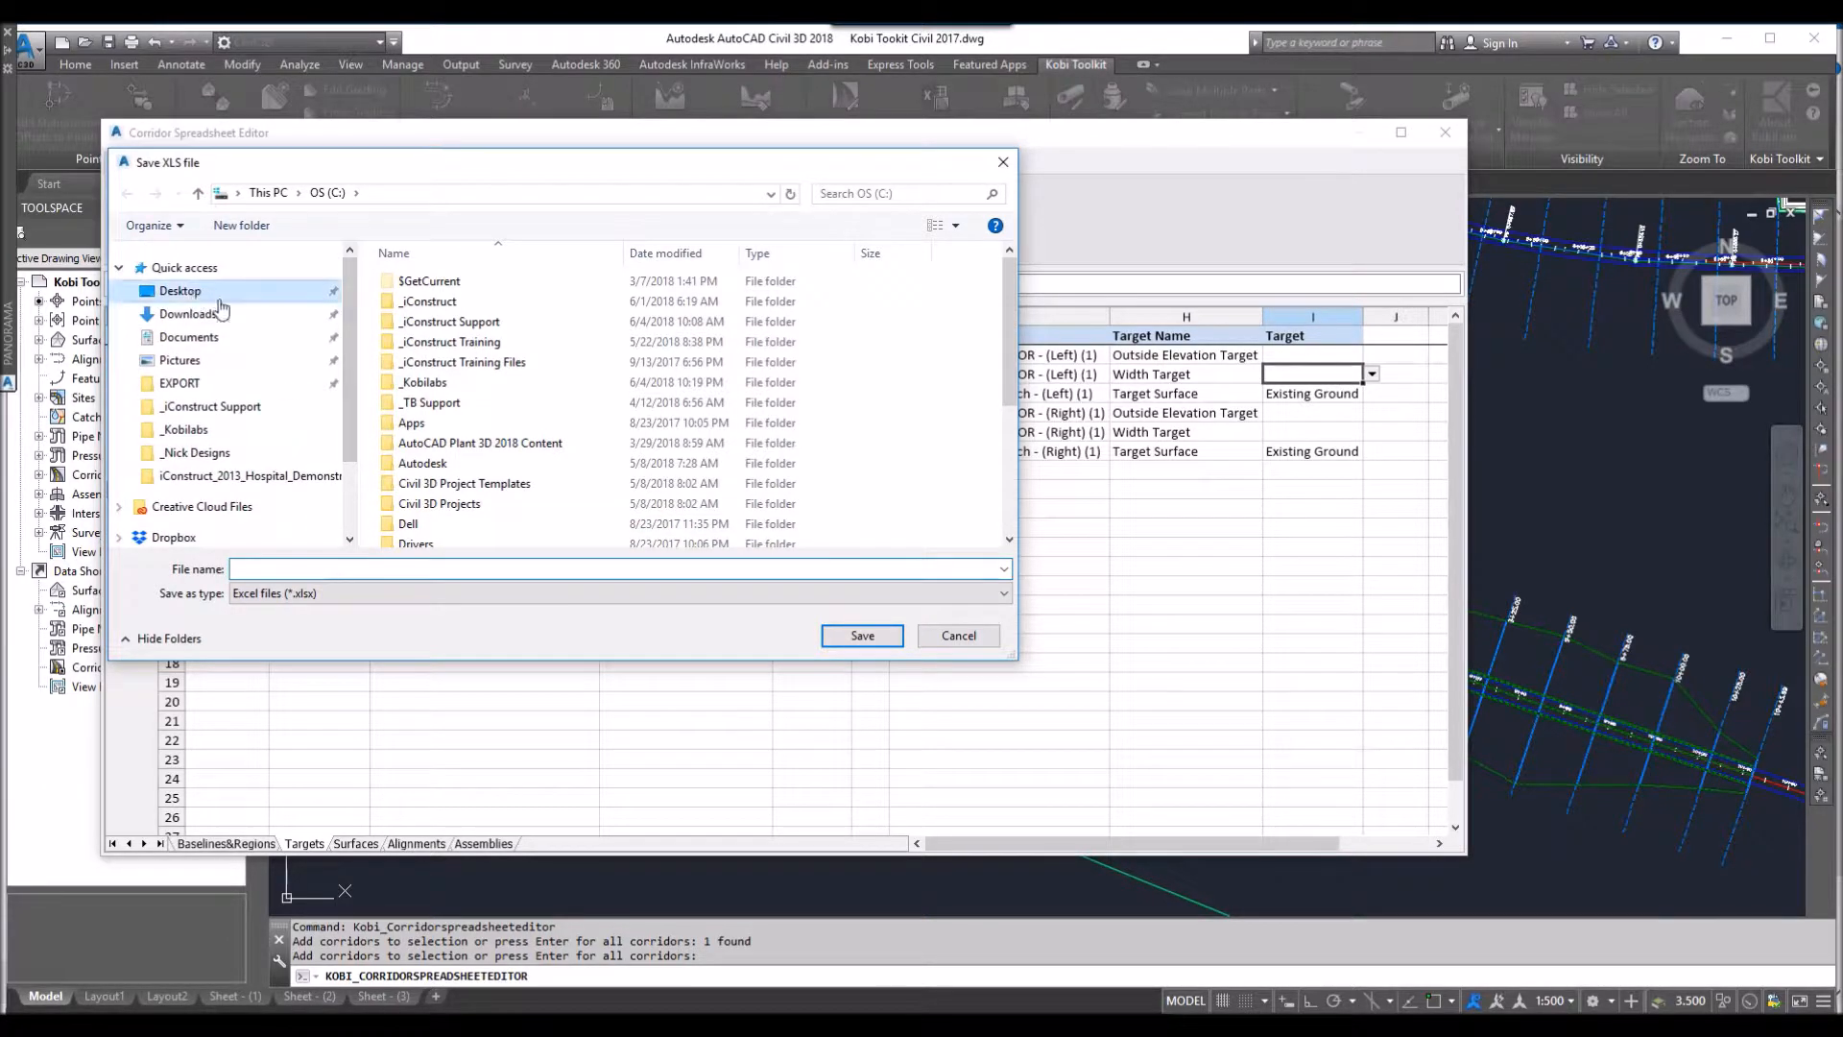
left_click(277, 568)
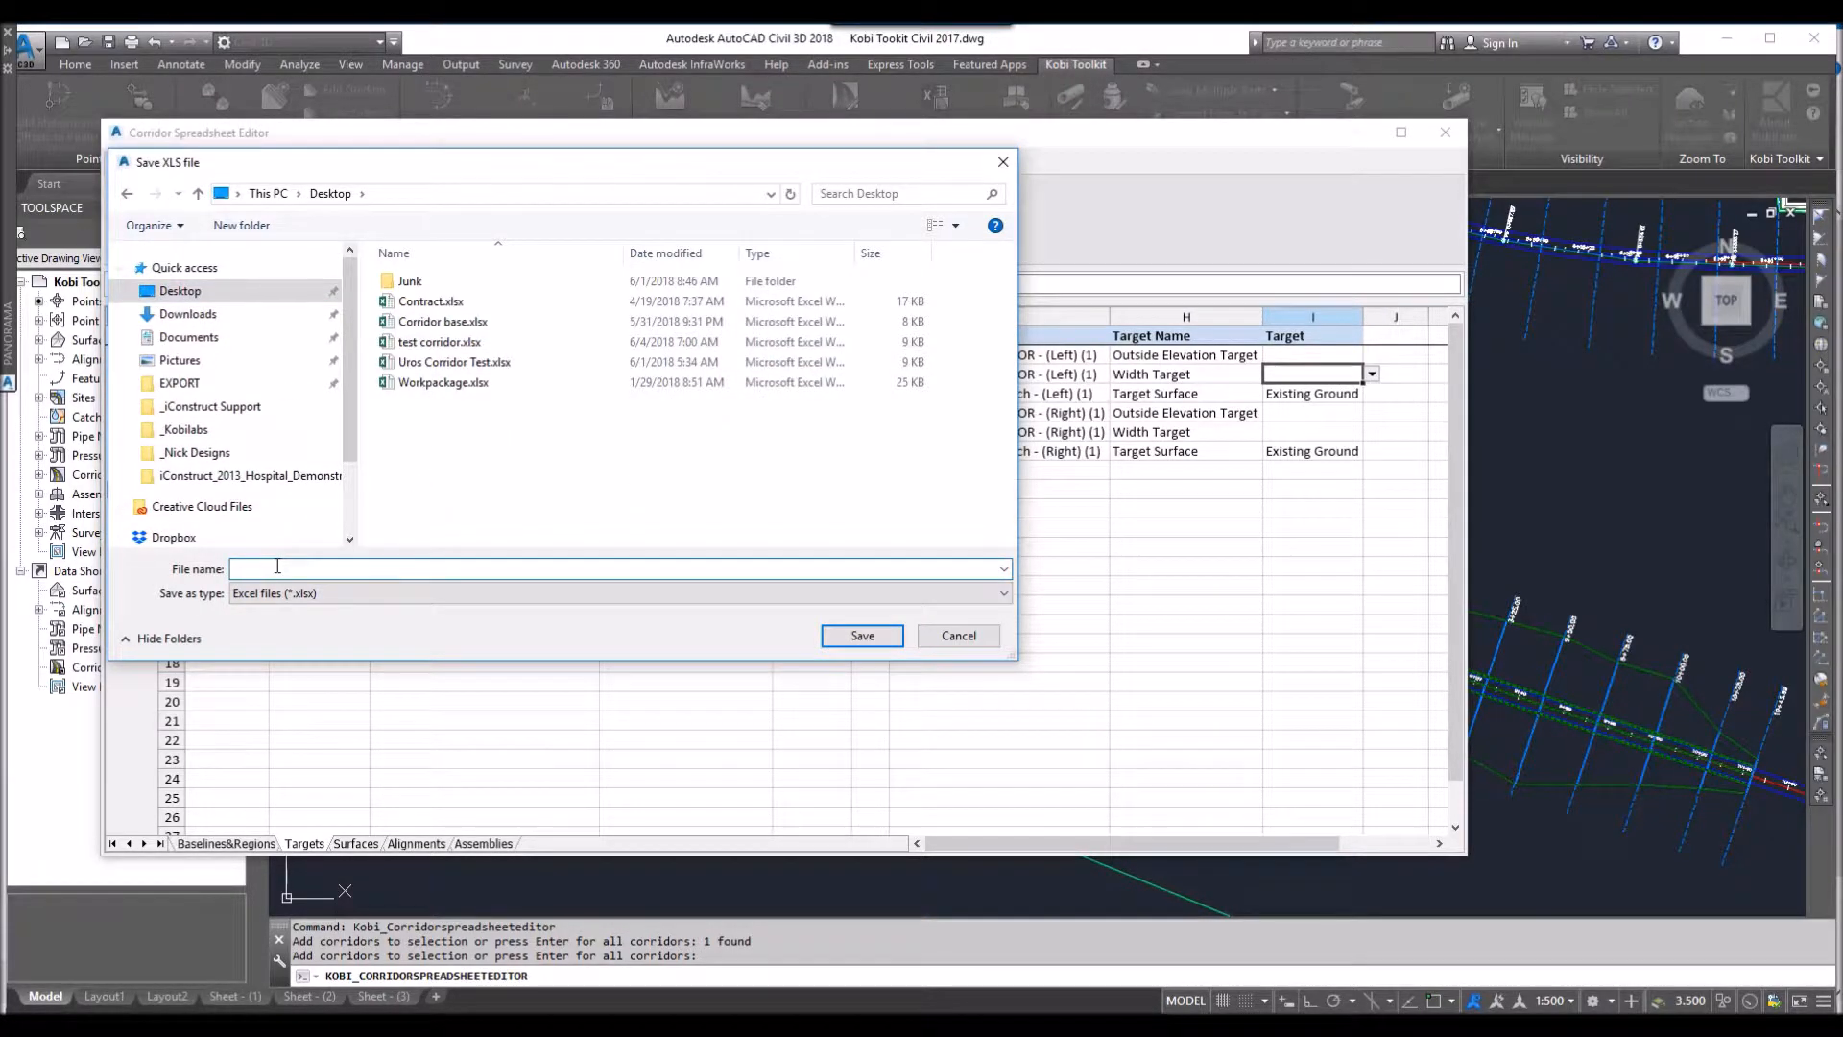
type("Corrid")
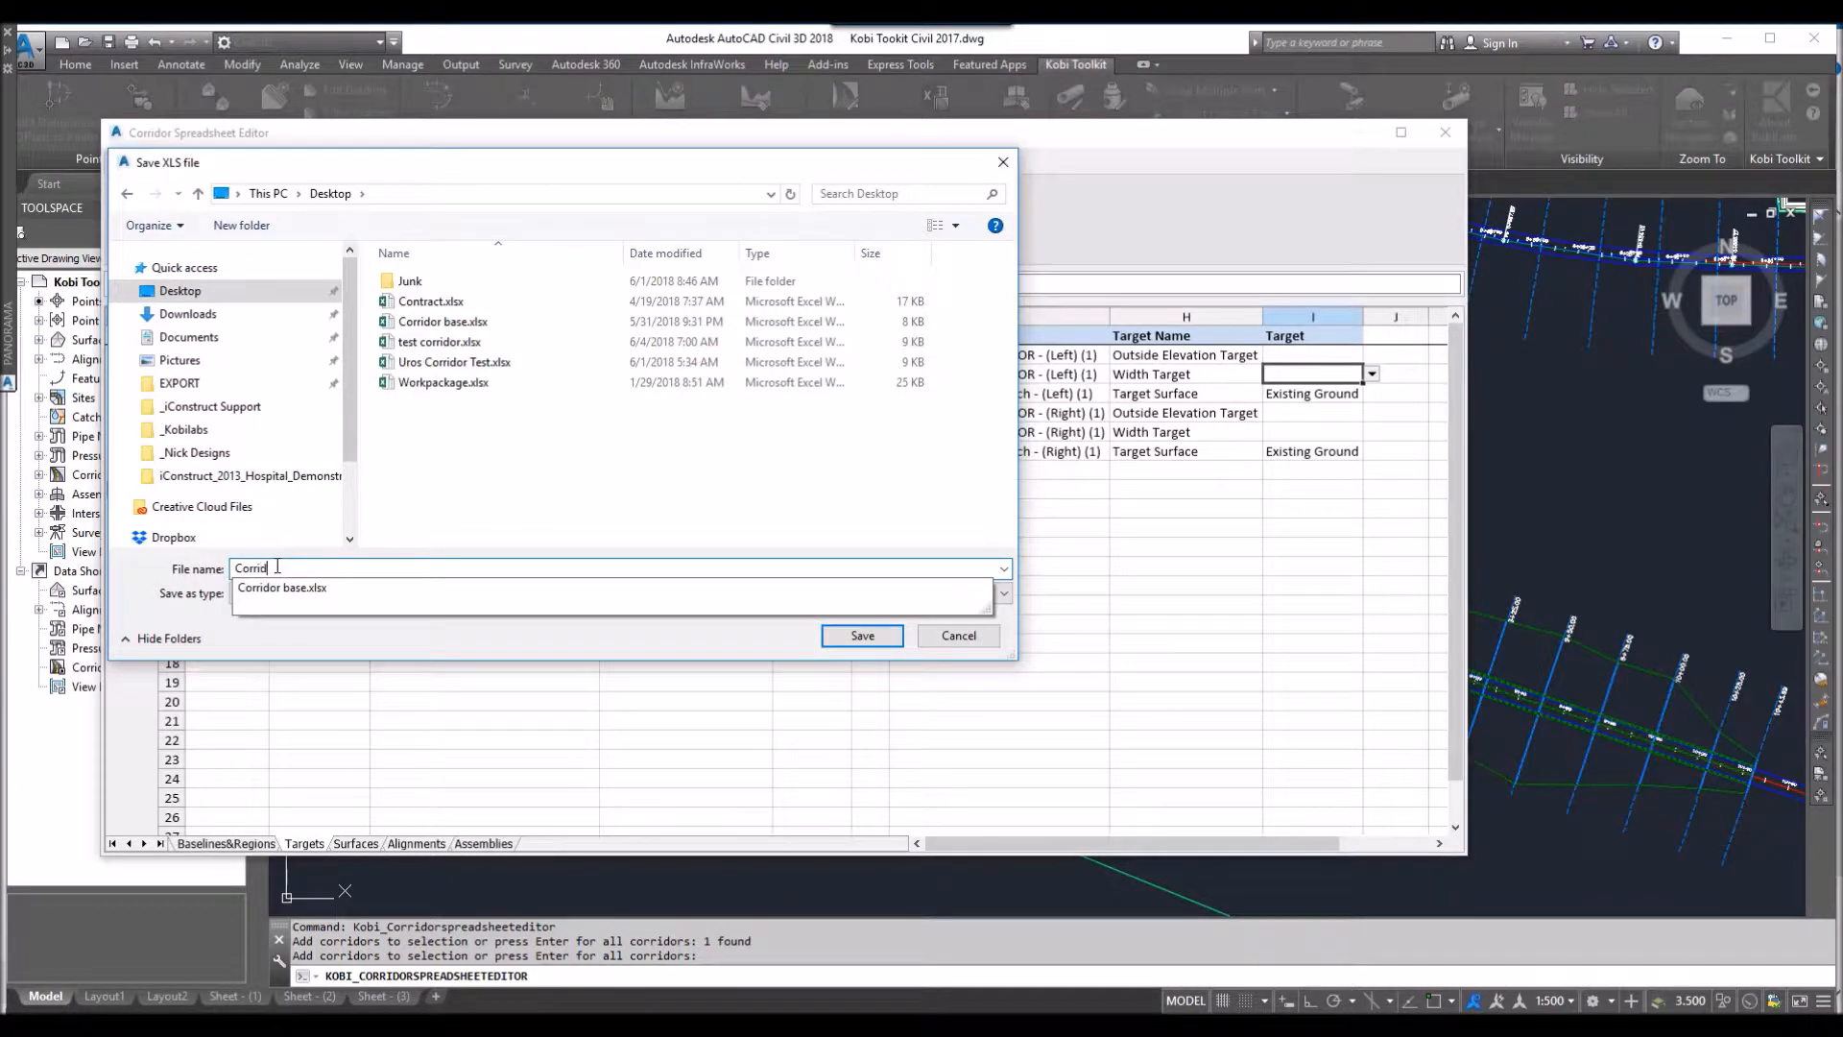
type("or Test")
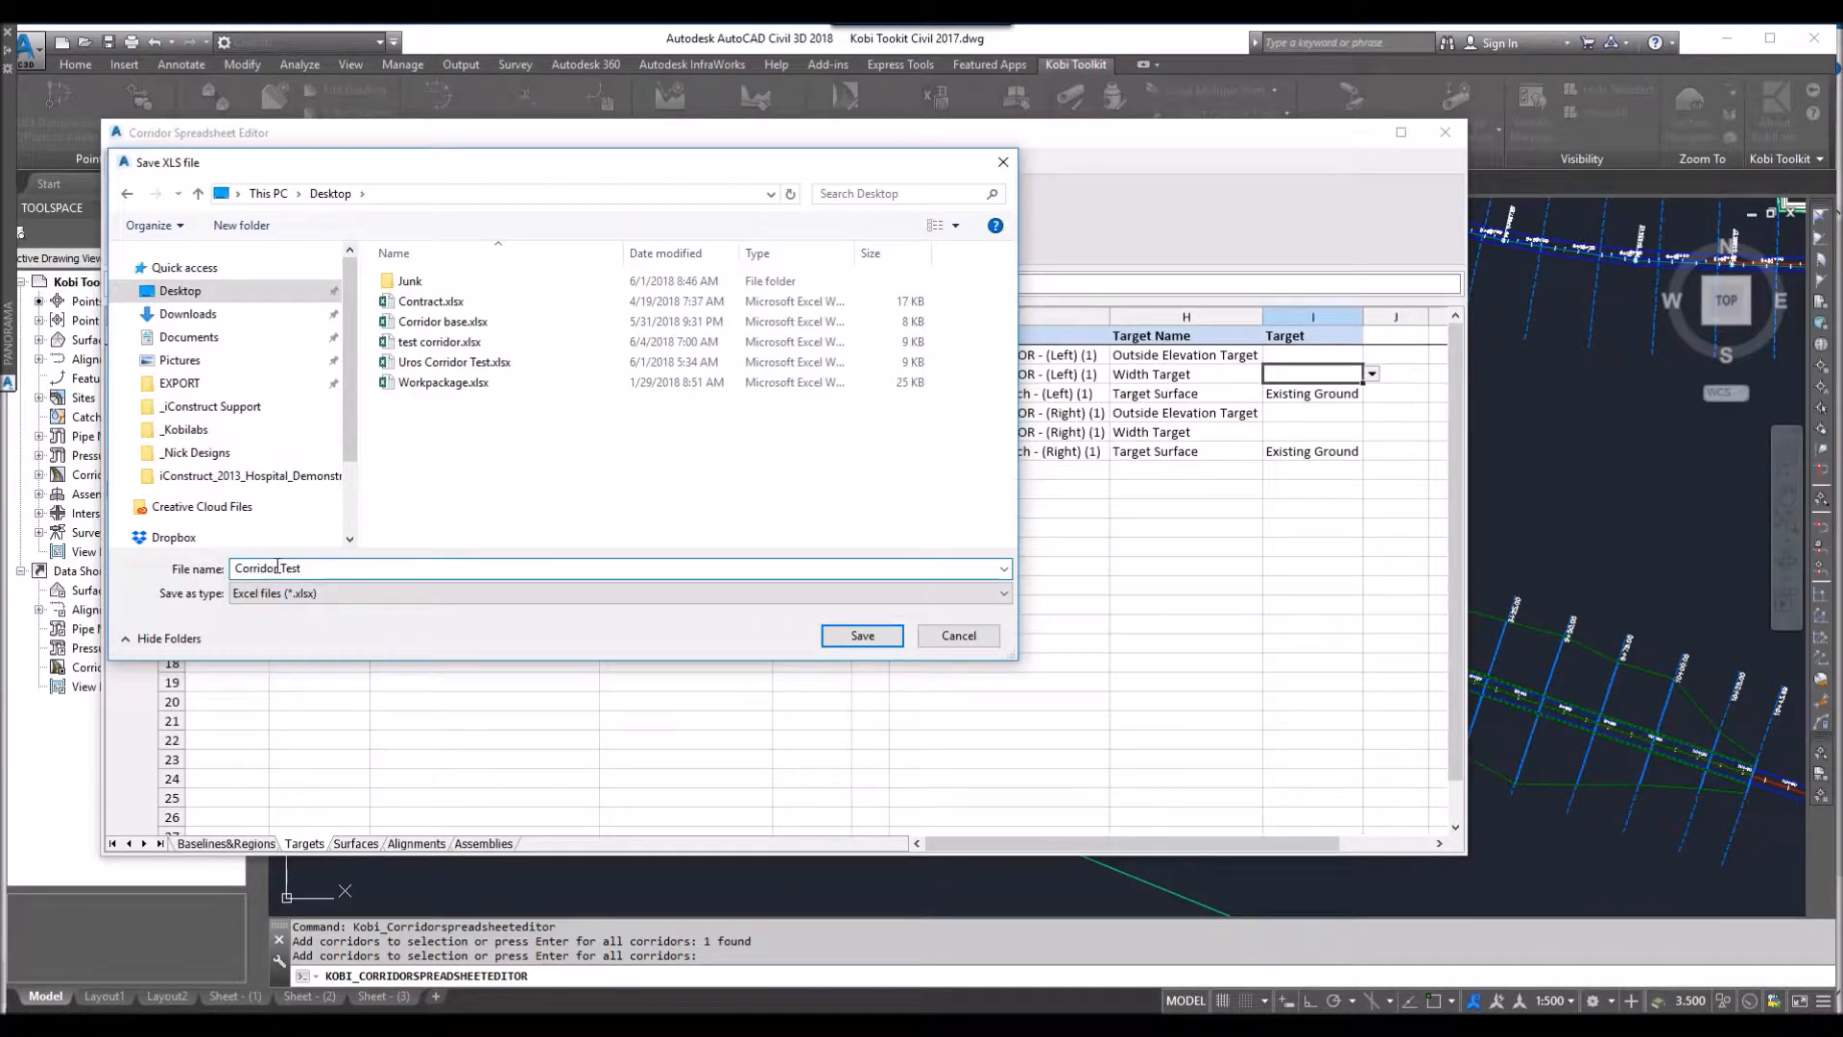
left_click(862, 635)
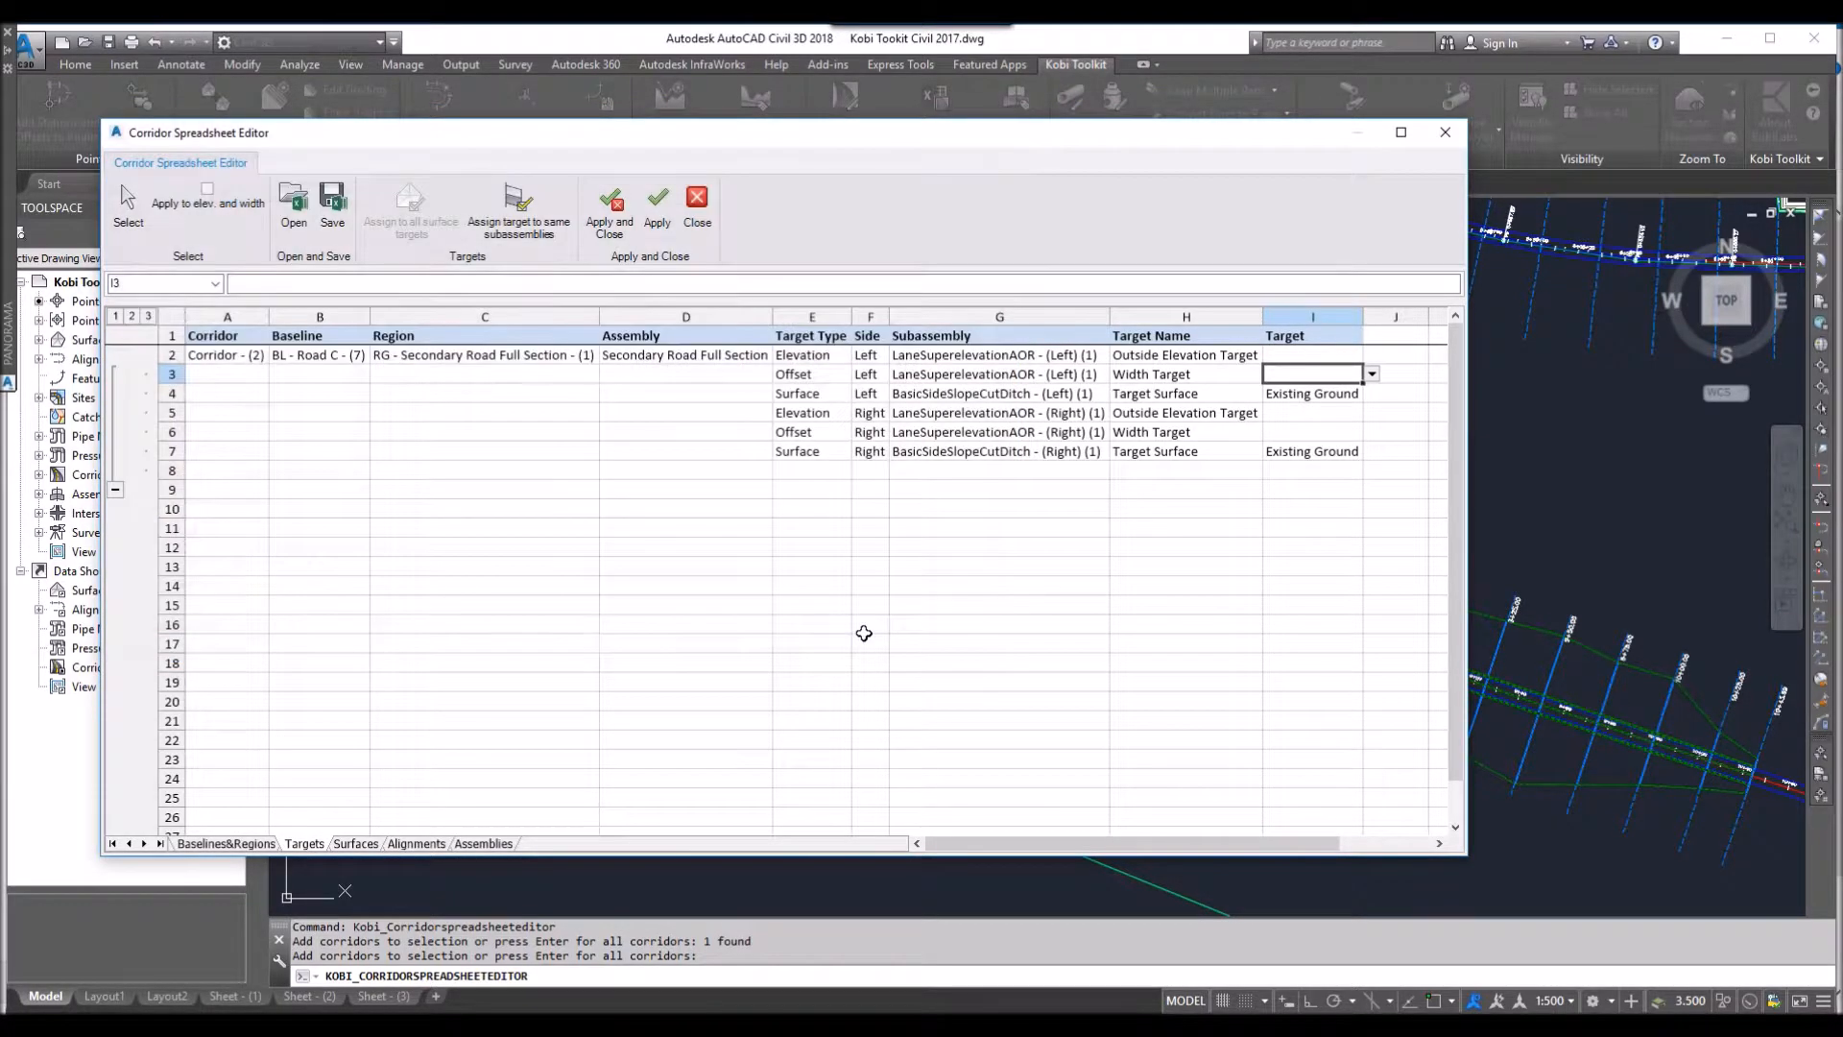
left_click(1444, 132)
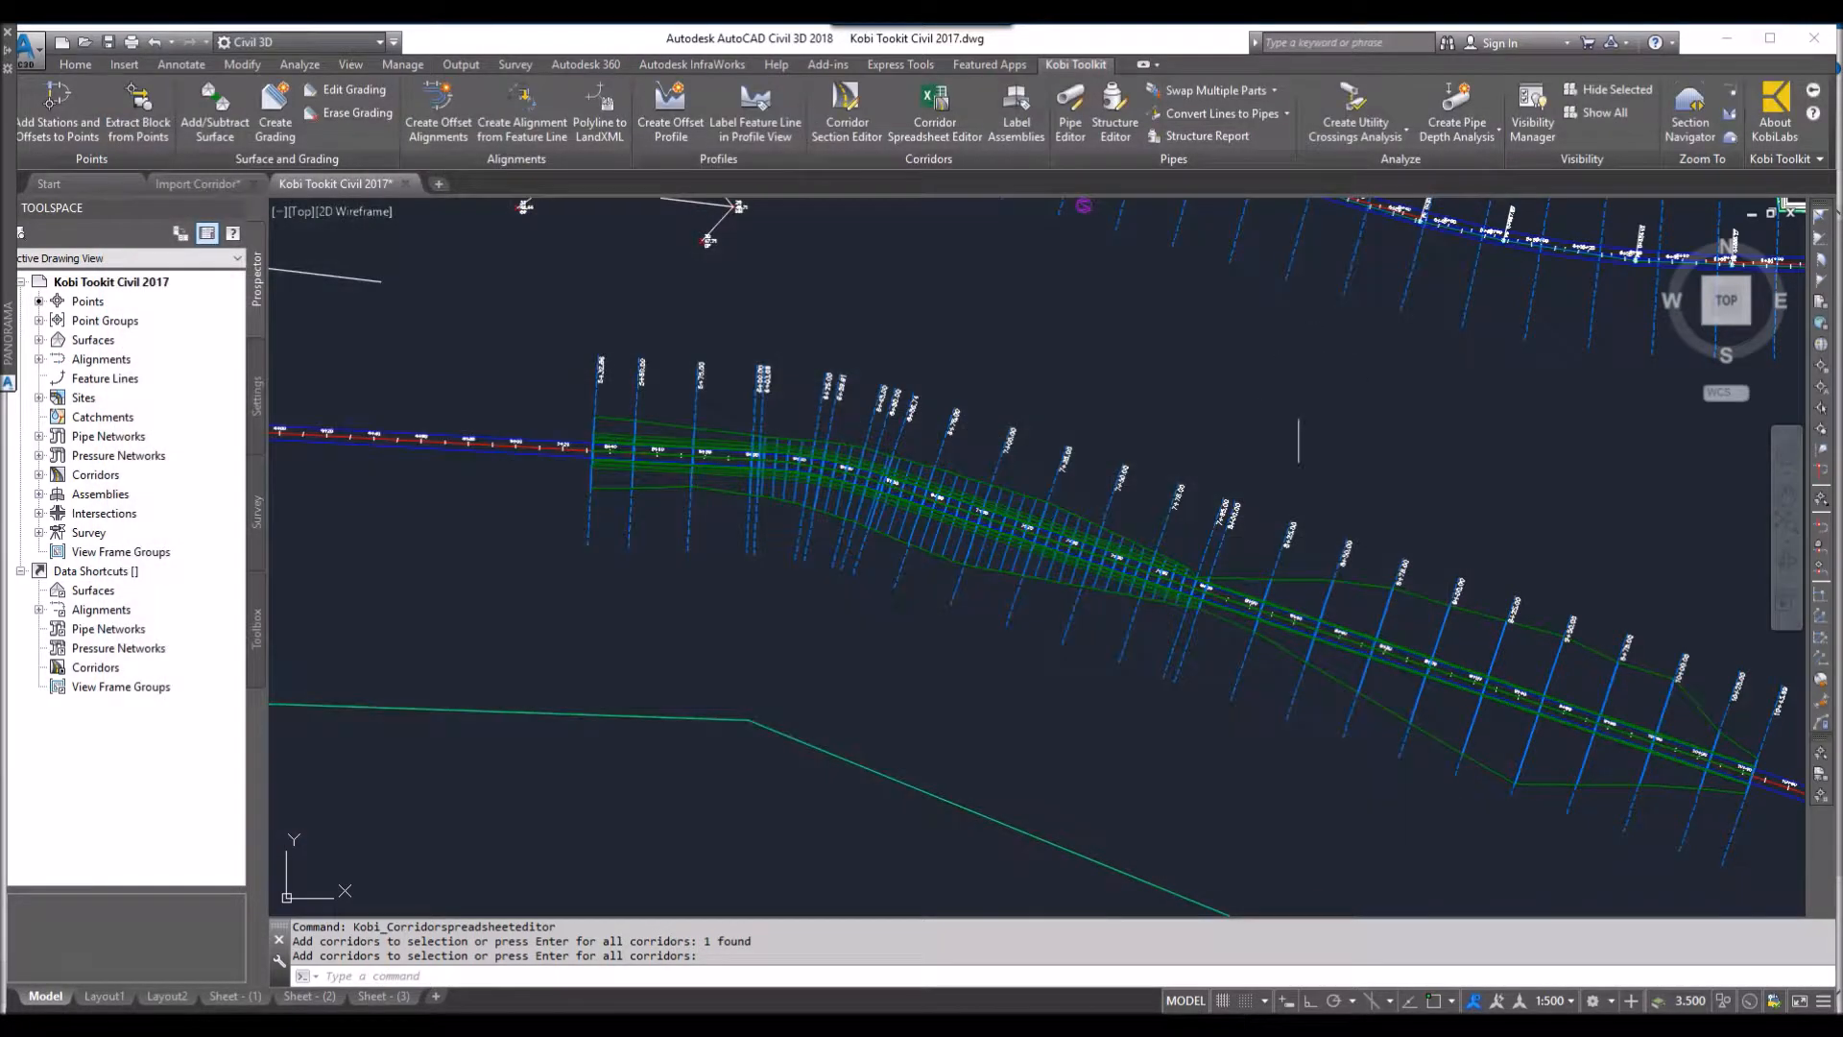
Switch to the Import Corridor drawing and open the Corridor Spreadsheet Editor for all corridors
left_click(215, 187)
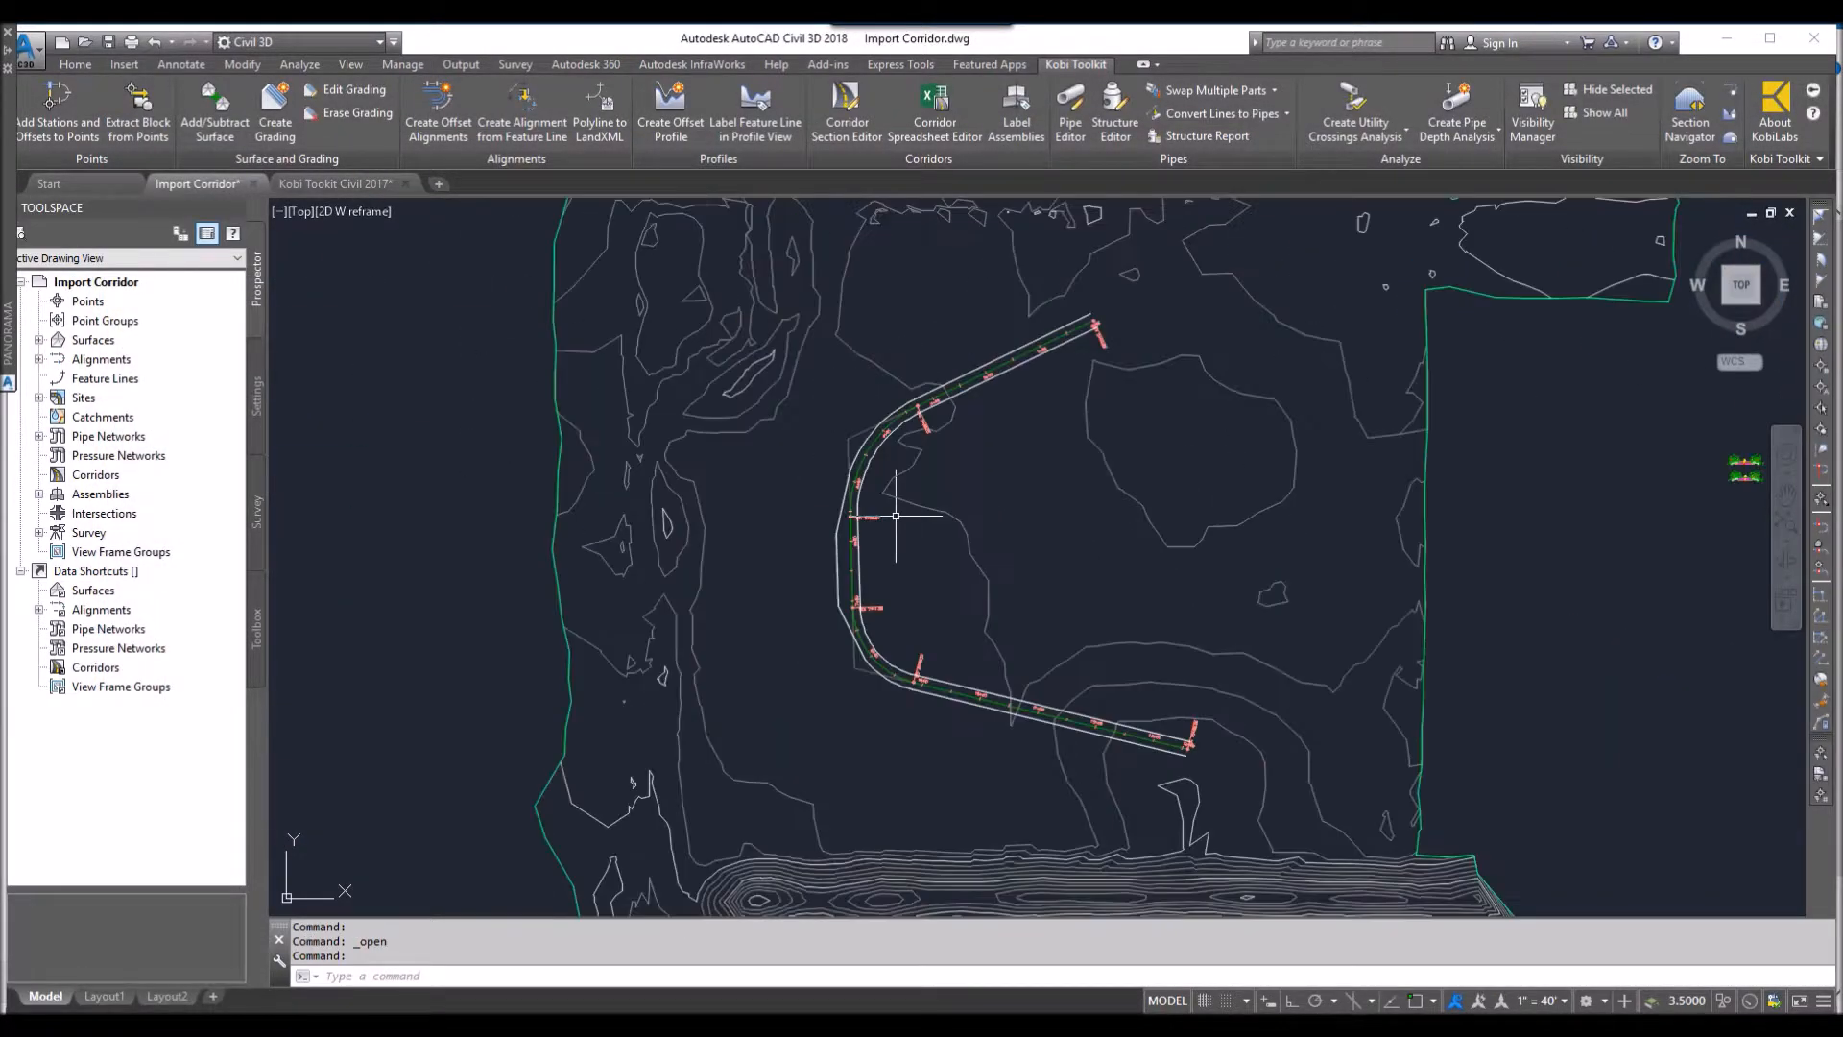
scroll(896, 515, "down", 2)
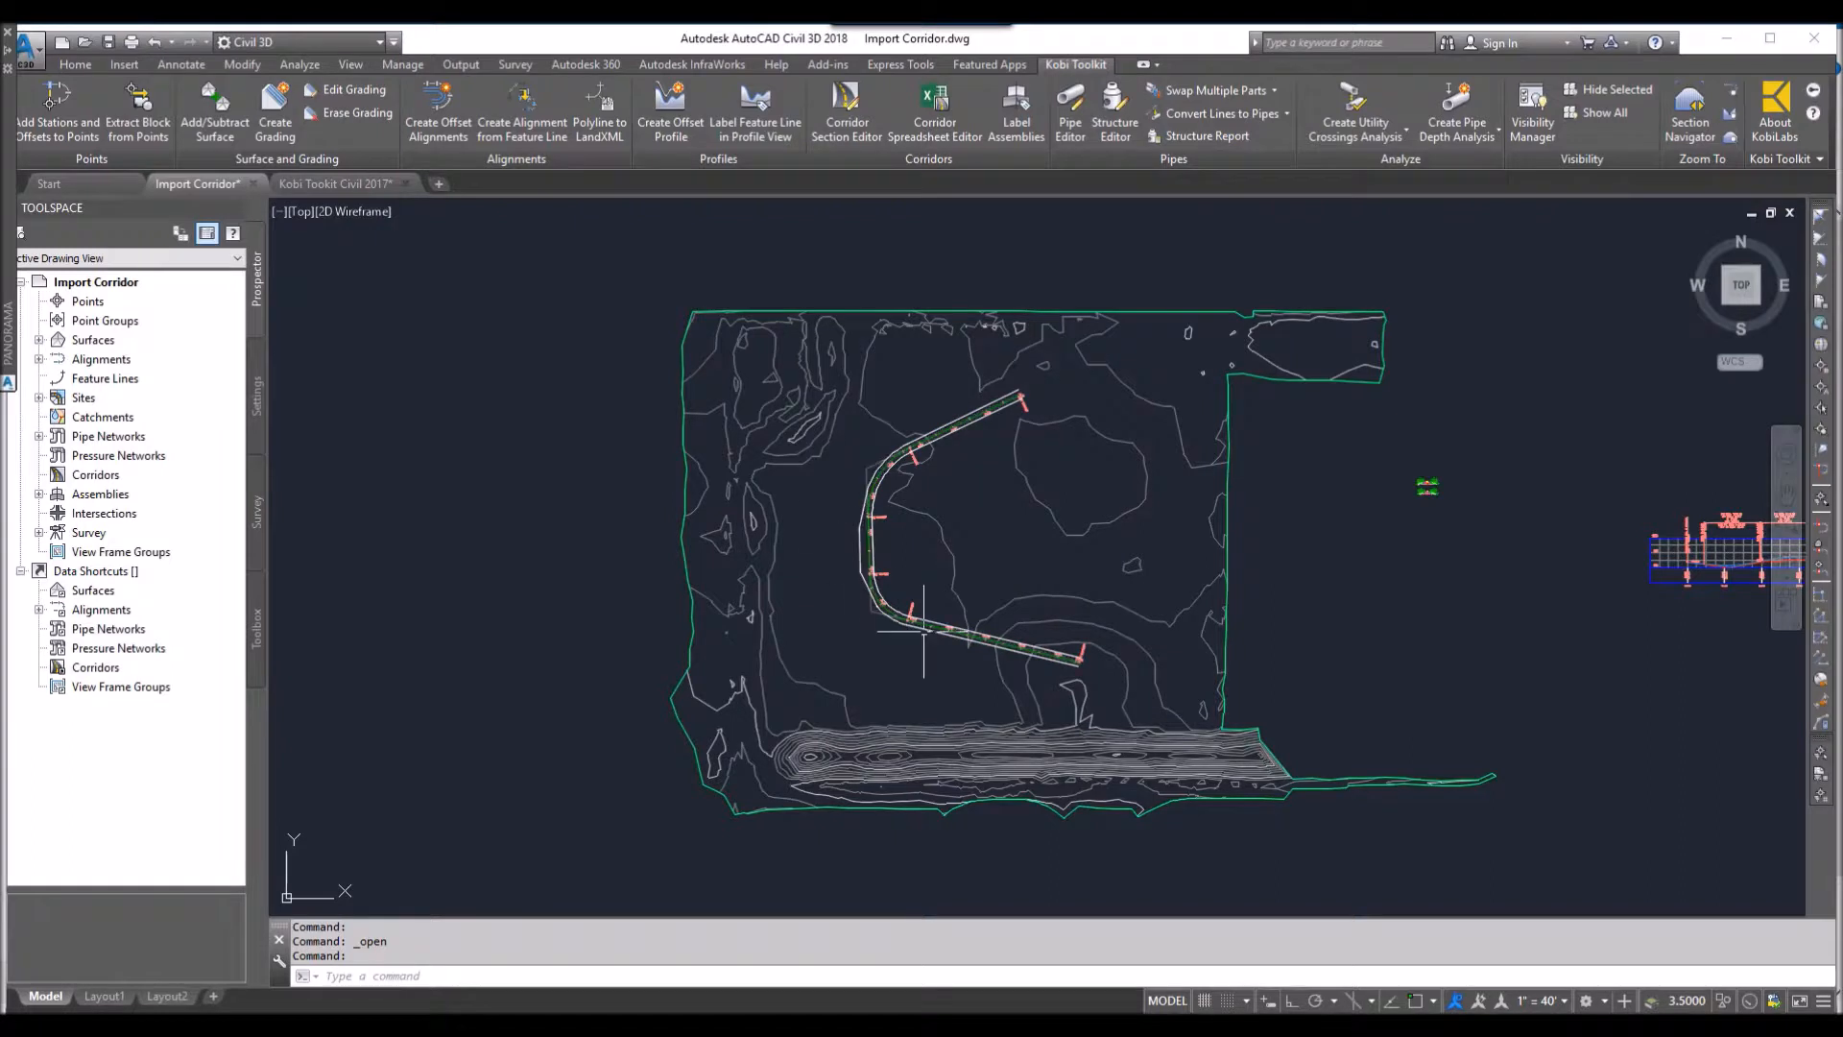
middle_click_drag(1018, 547, 784, 521)
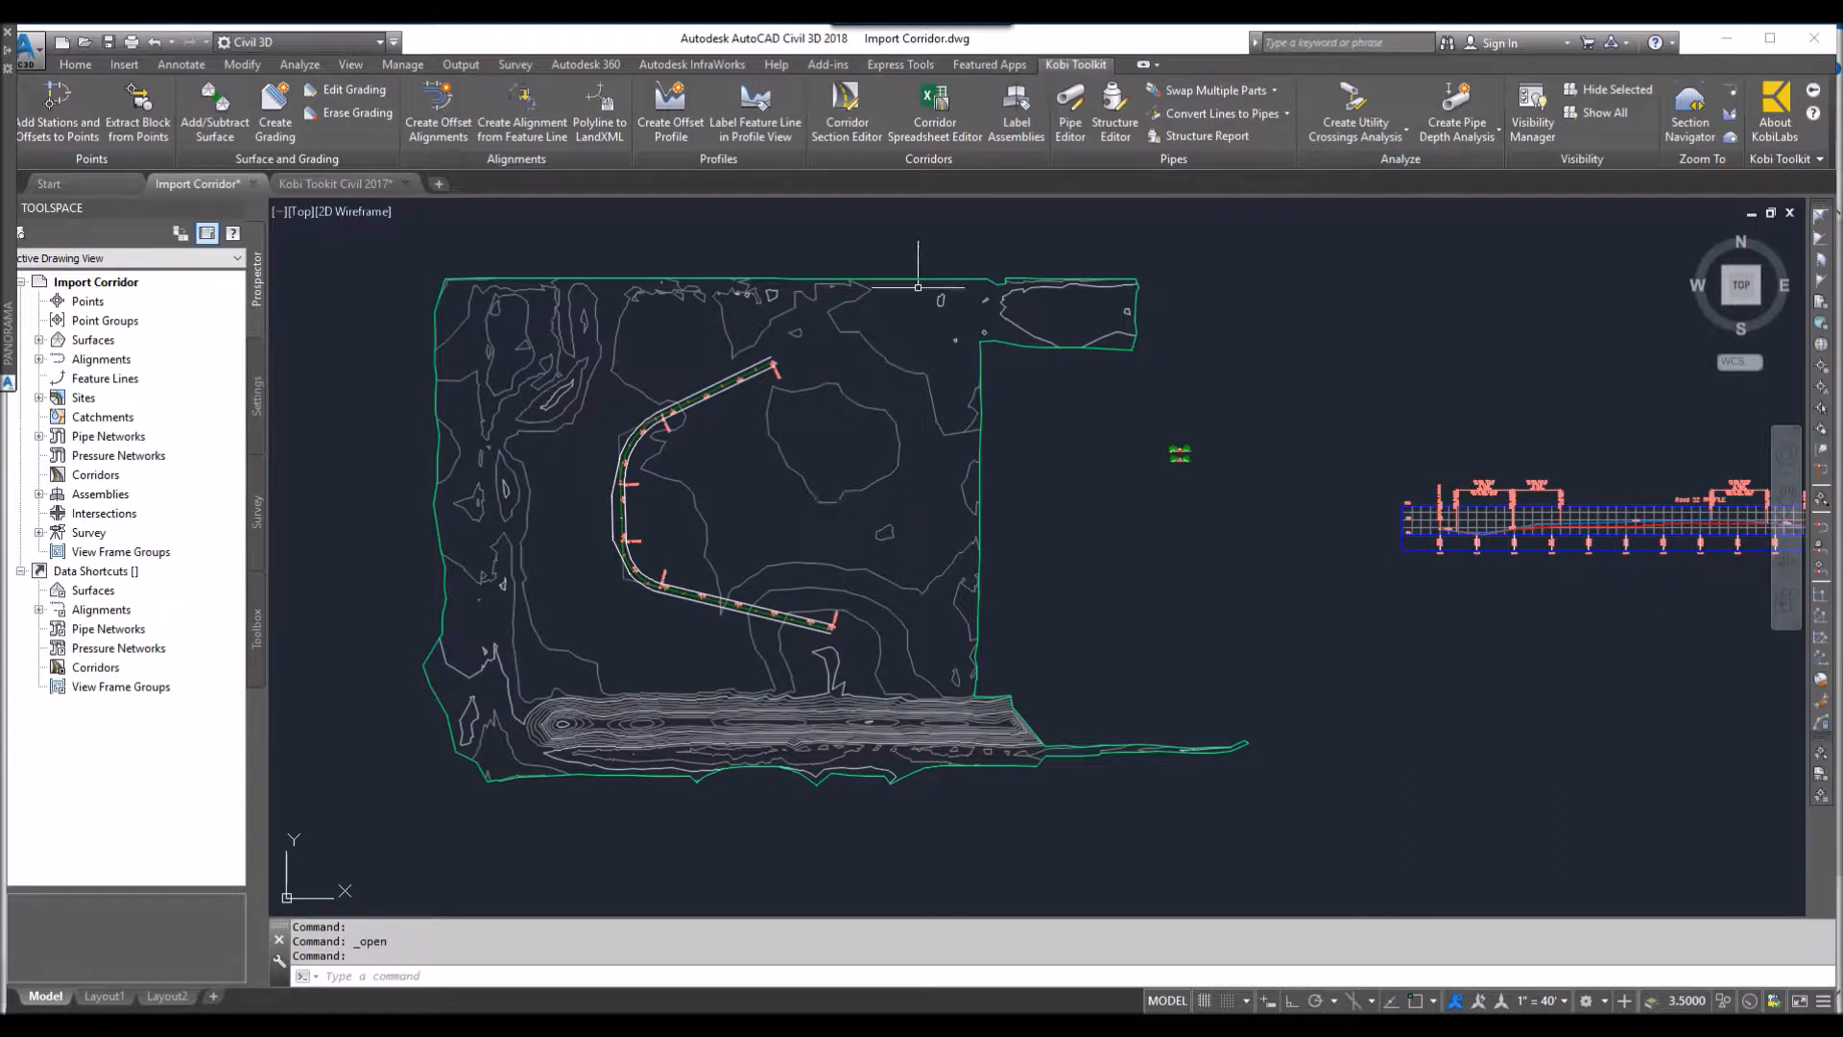
left_click(931, 108)
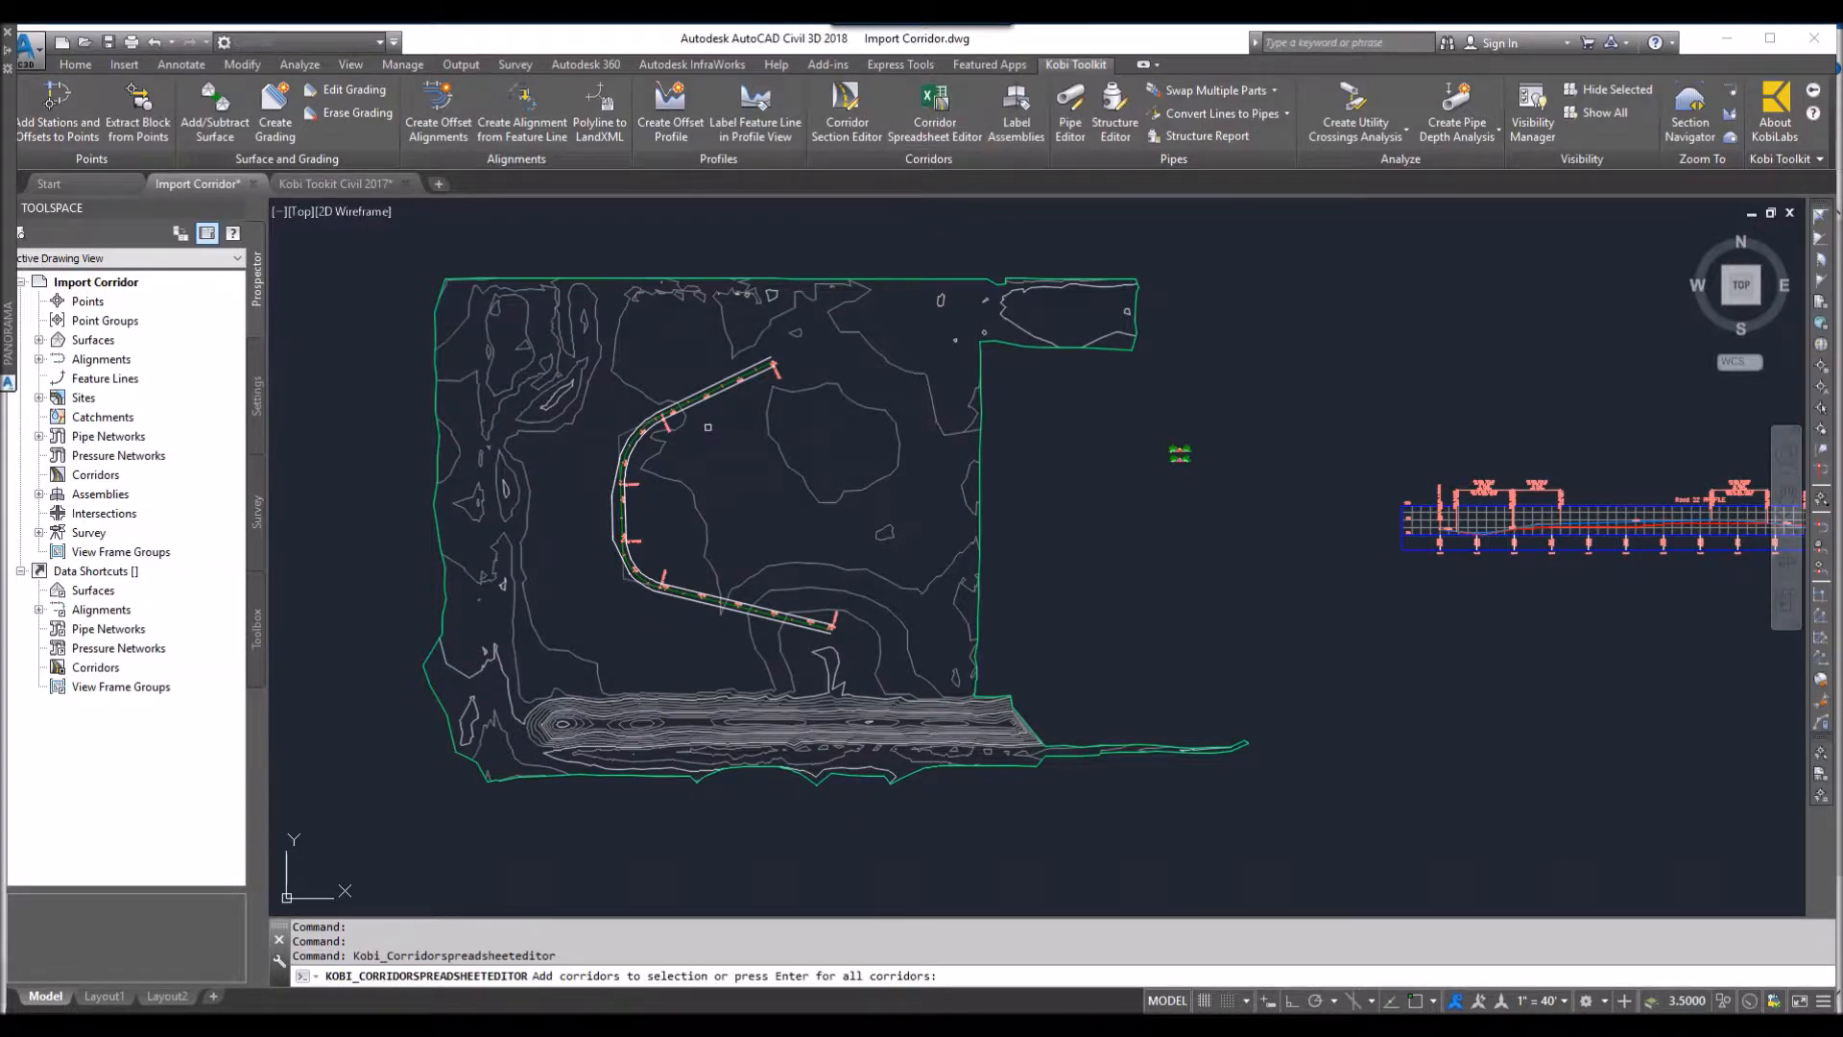
key("Return")
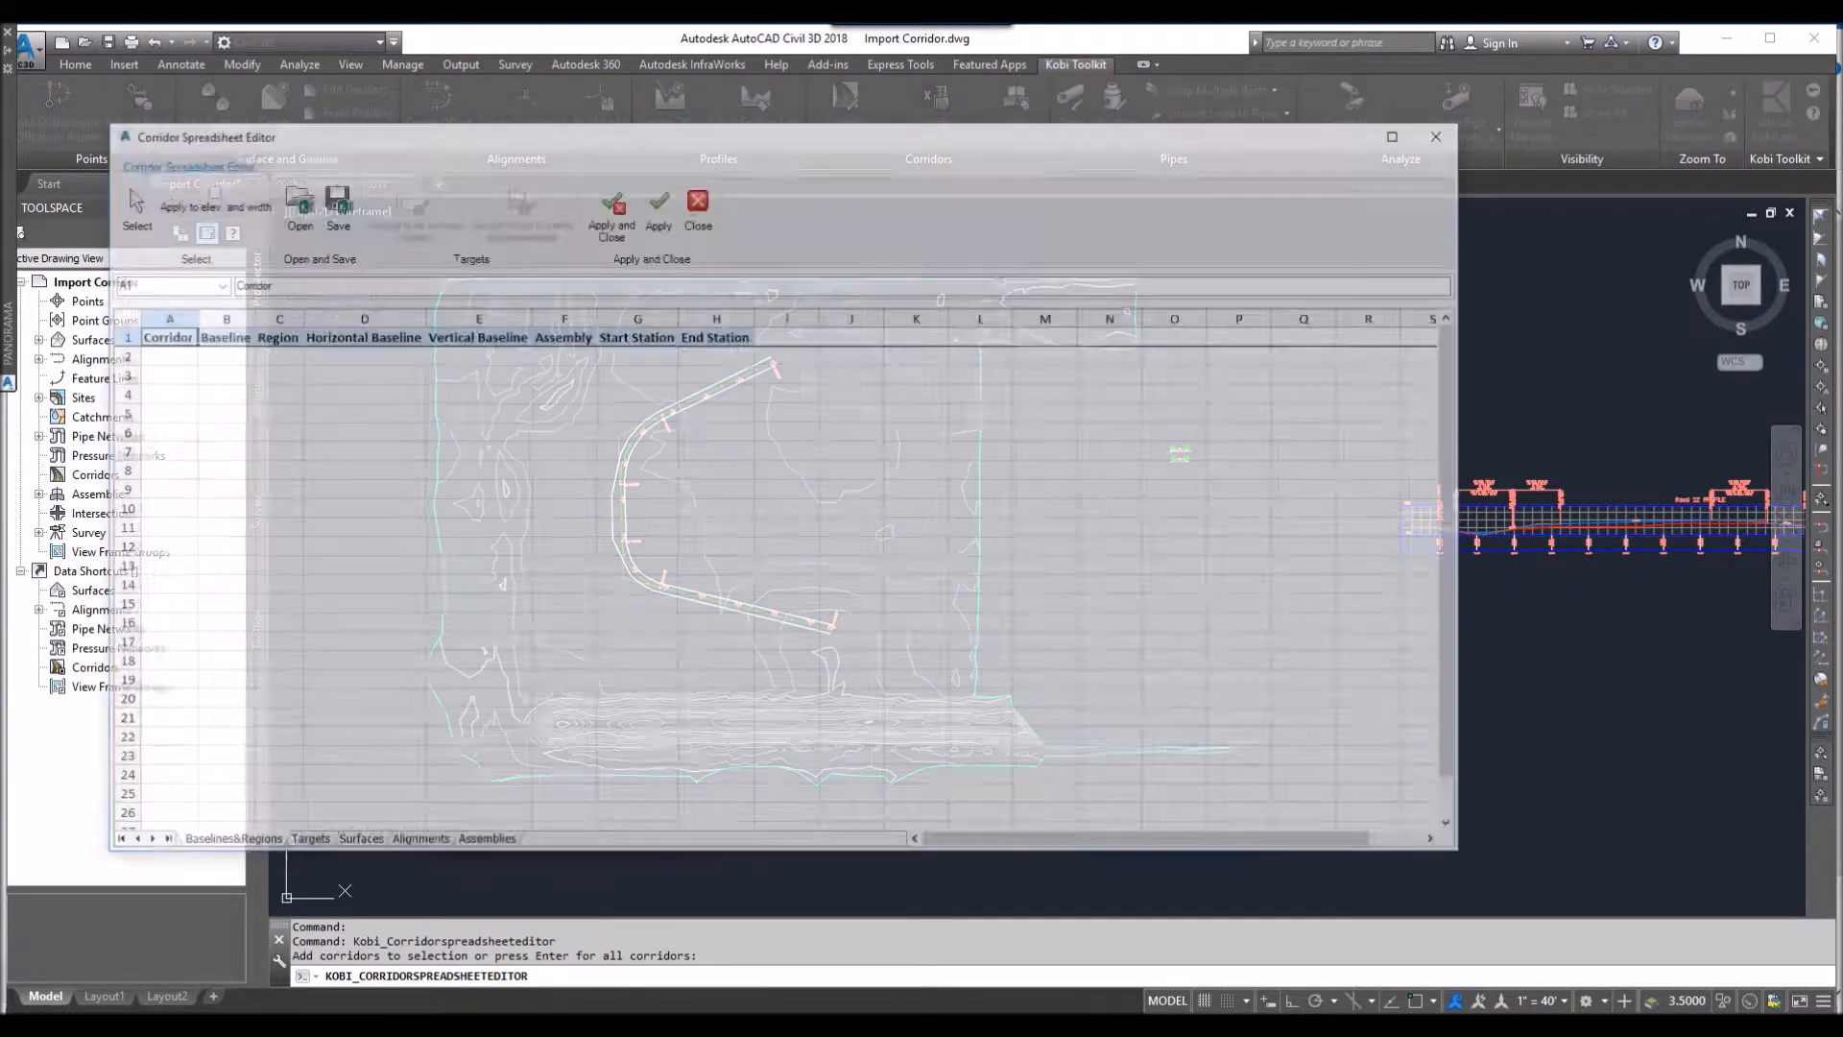
Load Corridor Test.xlsx with validation sheets replaced by the current drawing's entities, and check its surface and alignment lists
left_click(294, 206)
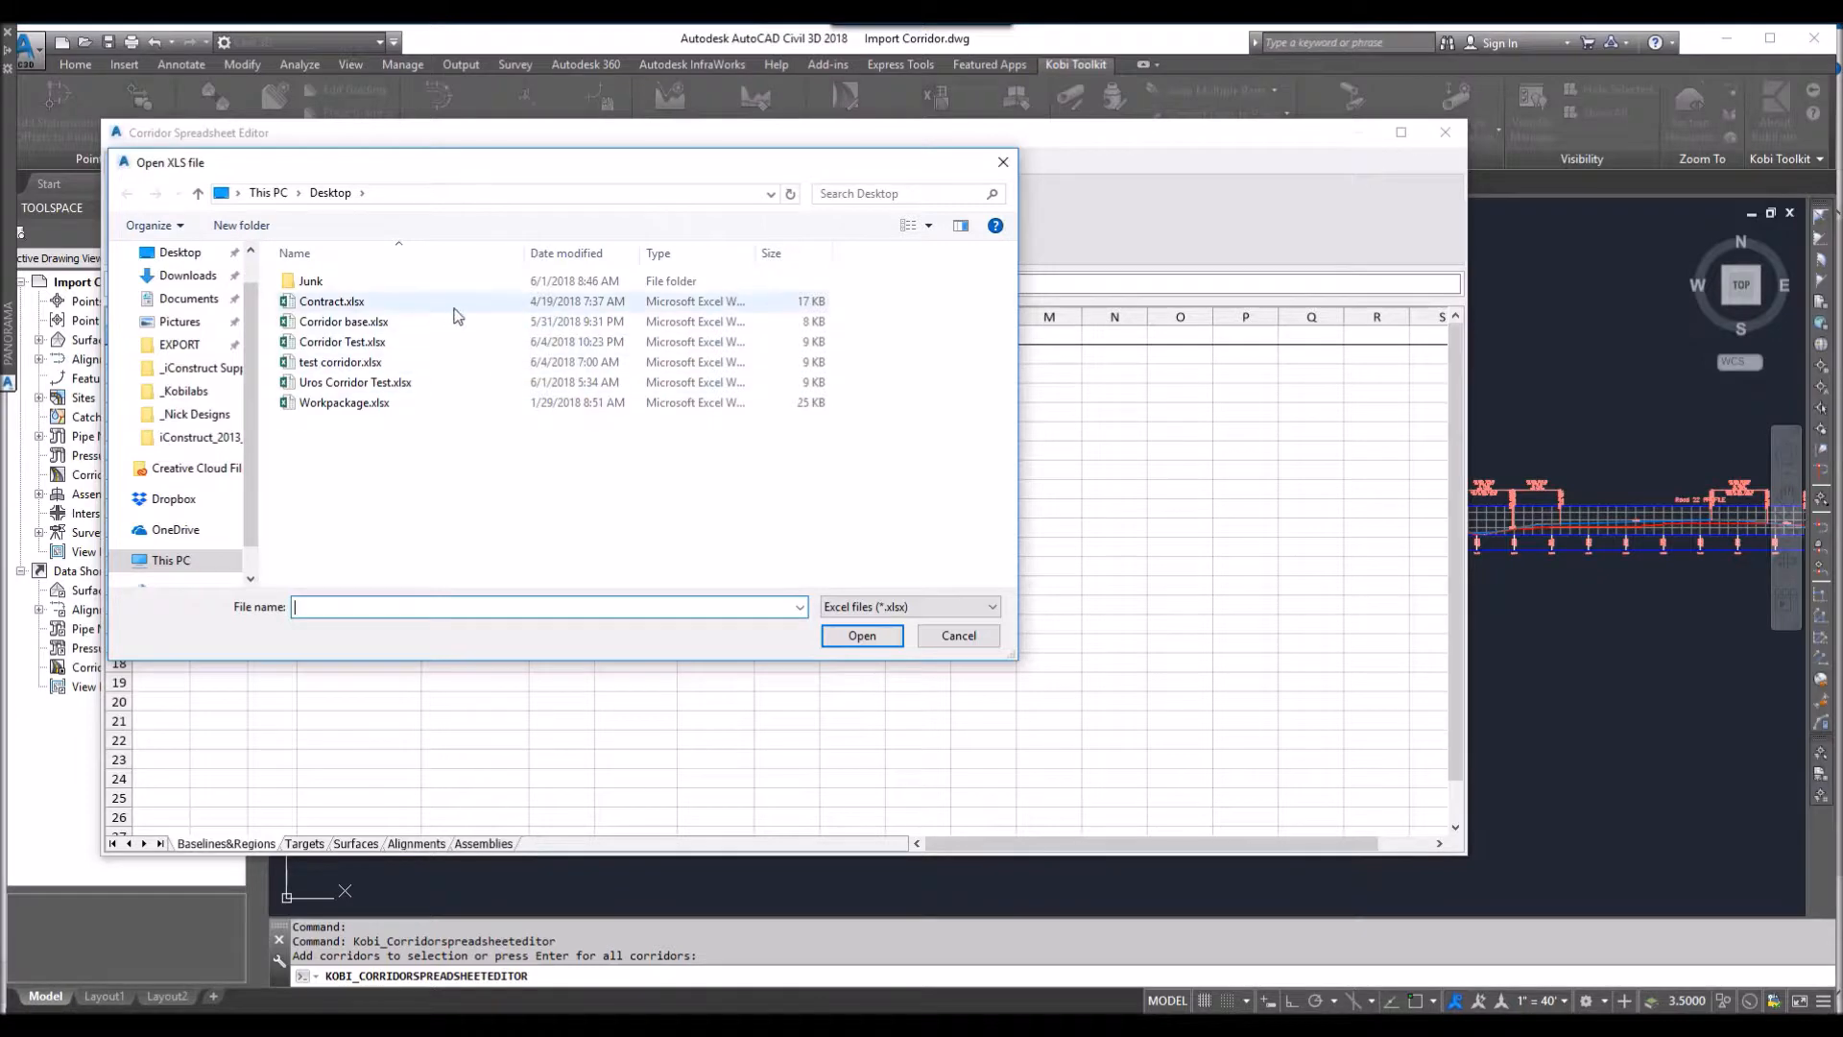
left_click(341, 344)
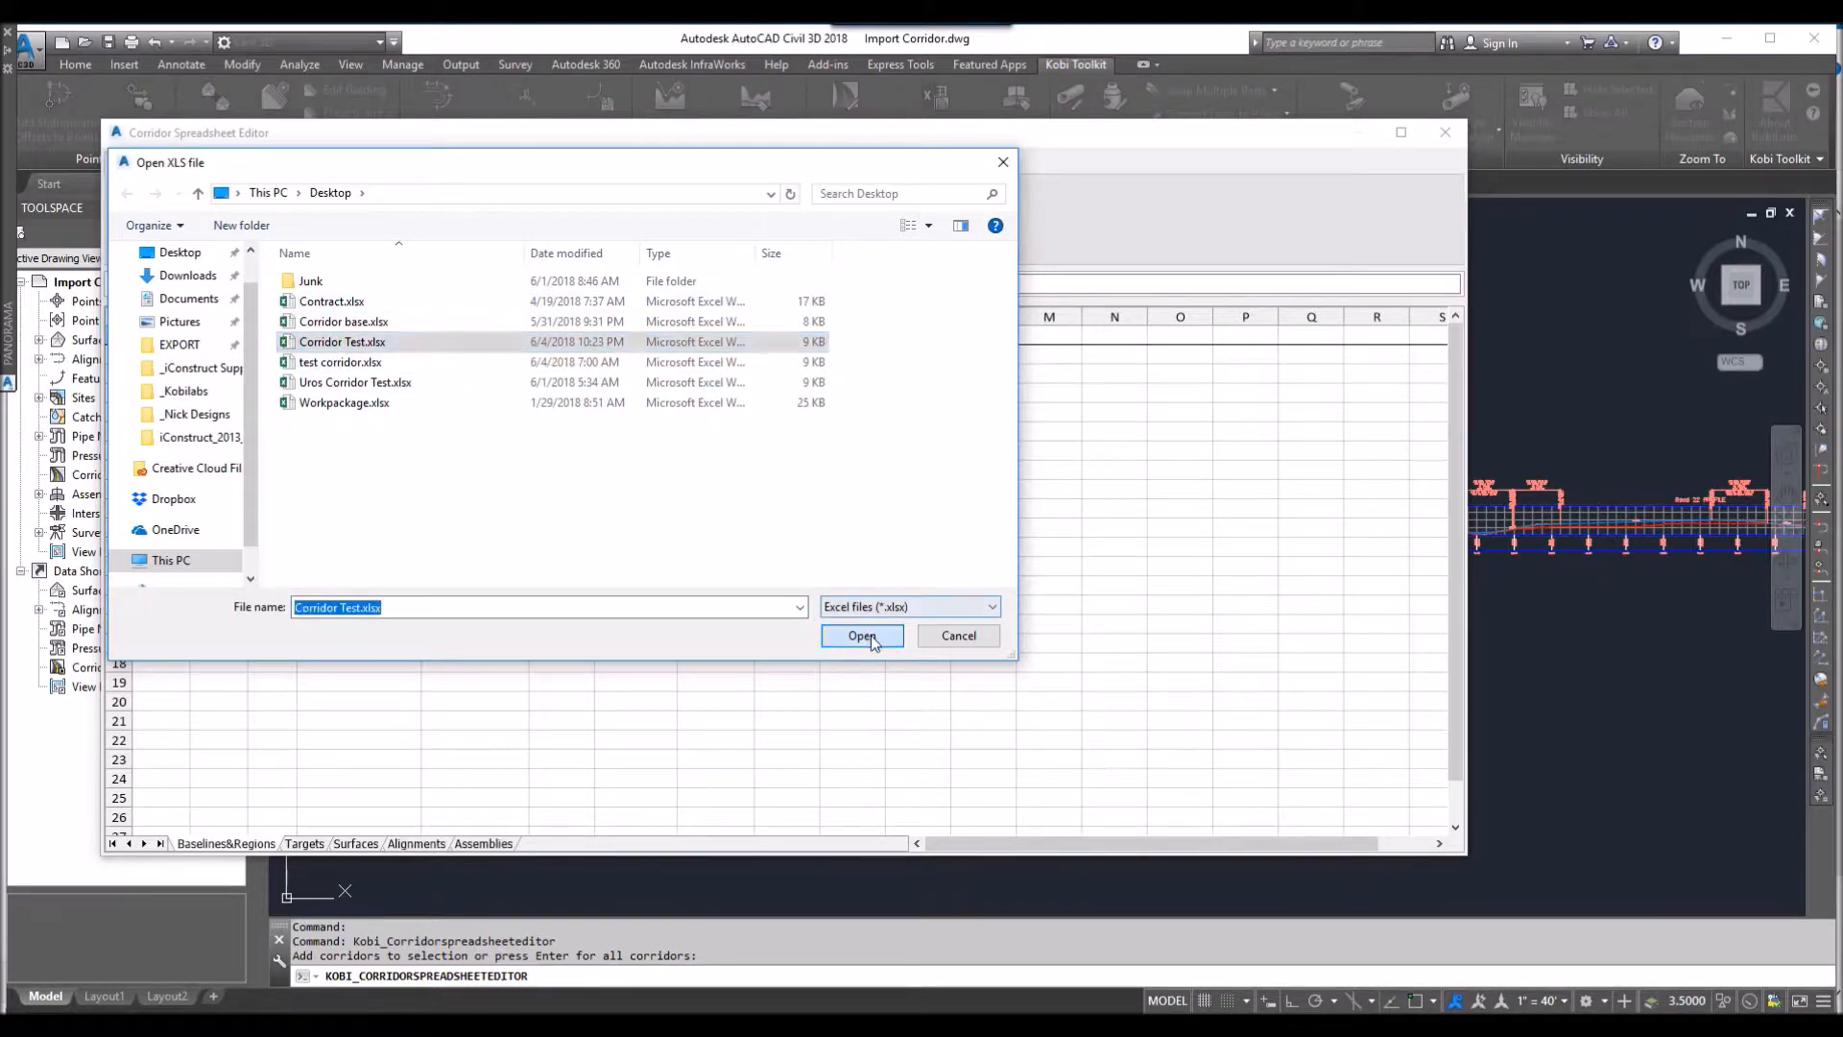
left_click(862, 636)
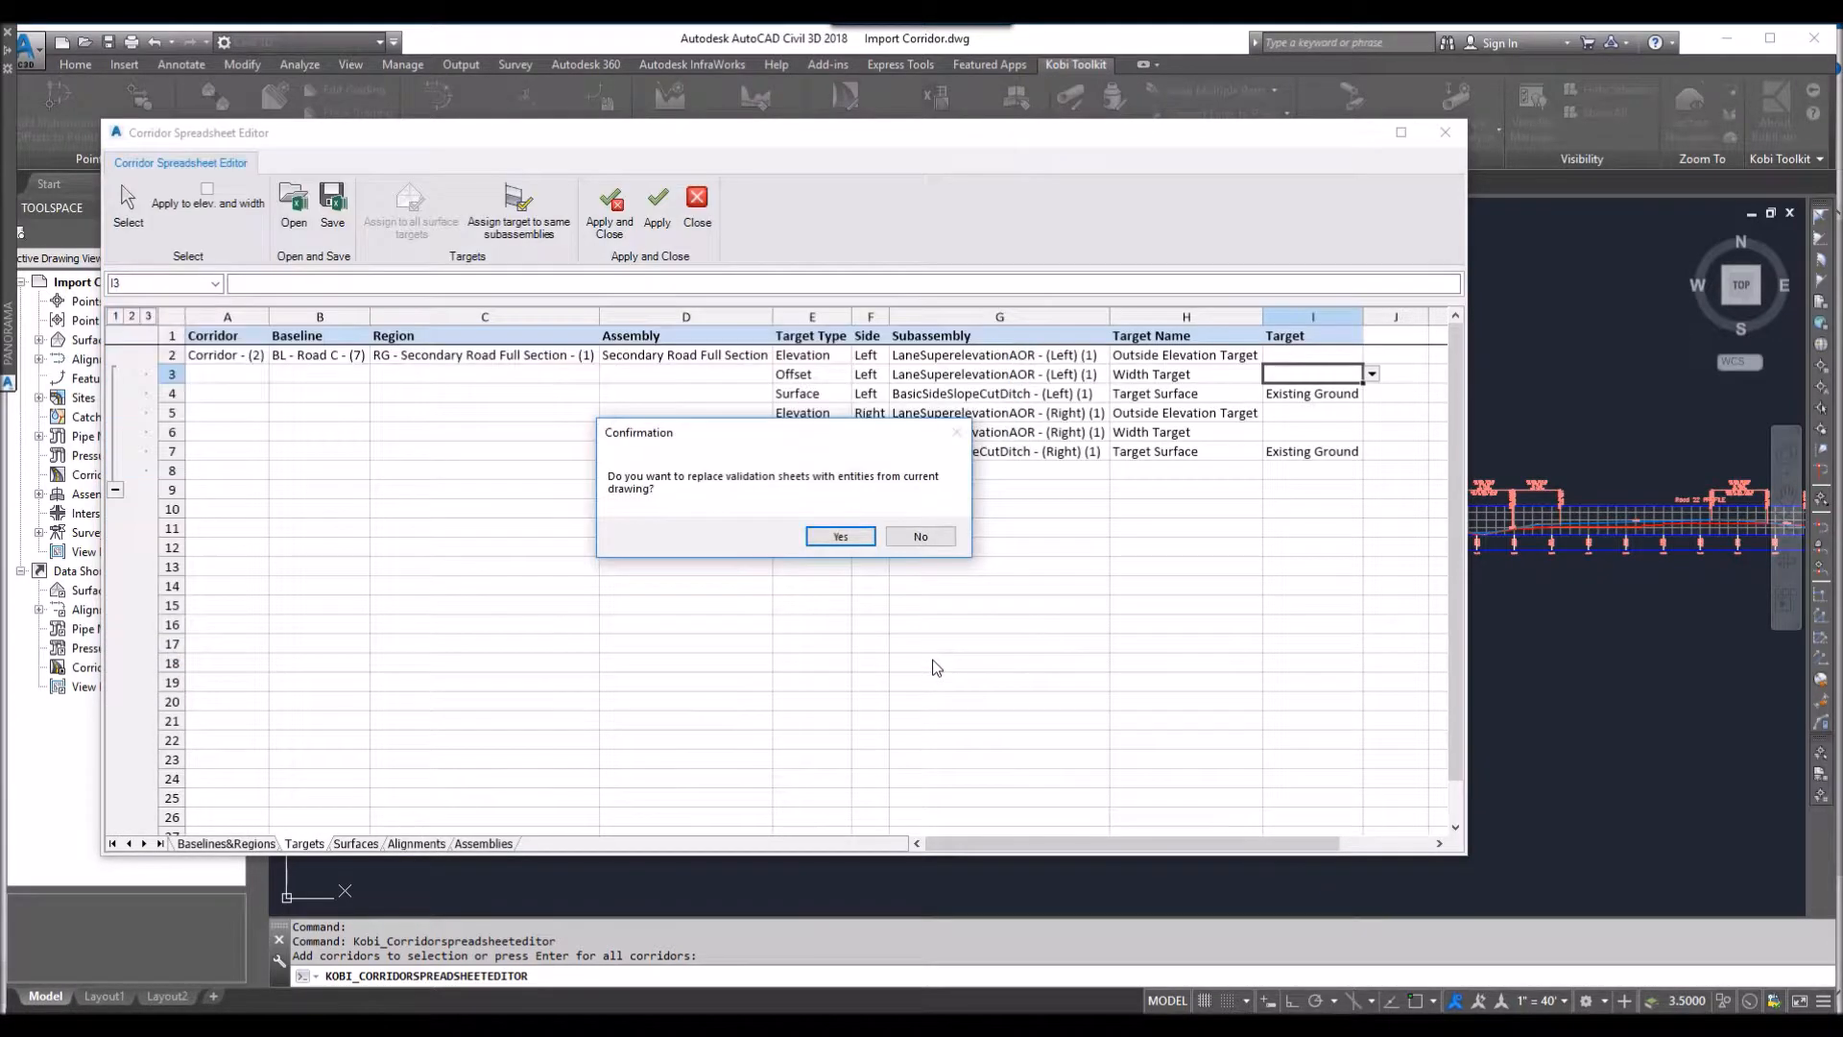
left_click(841, 536)
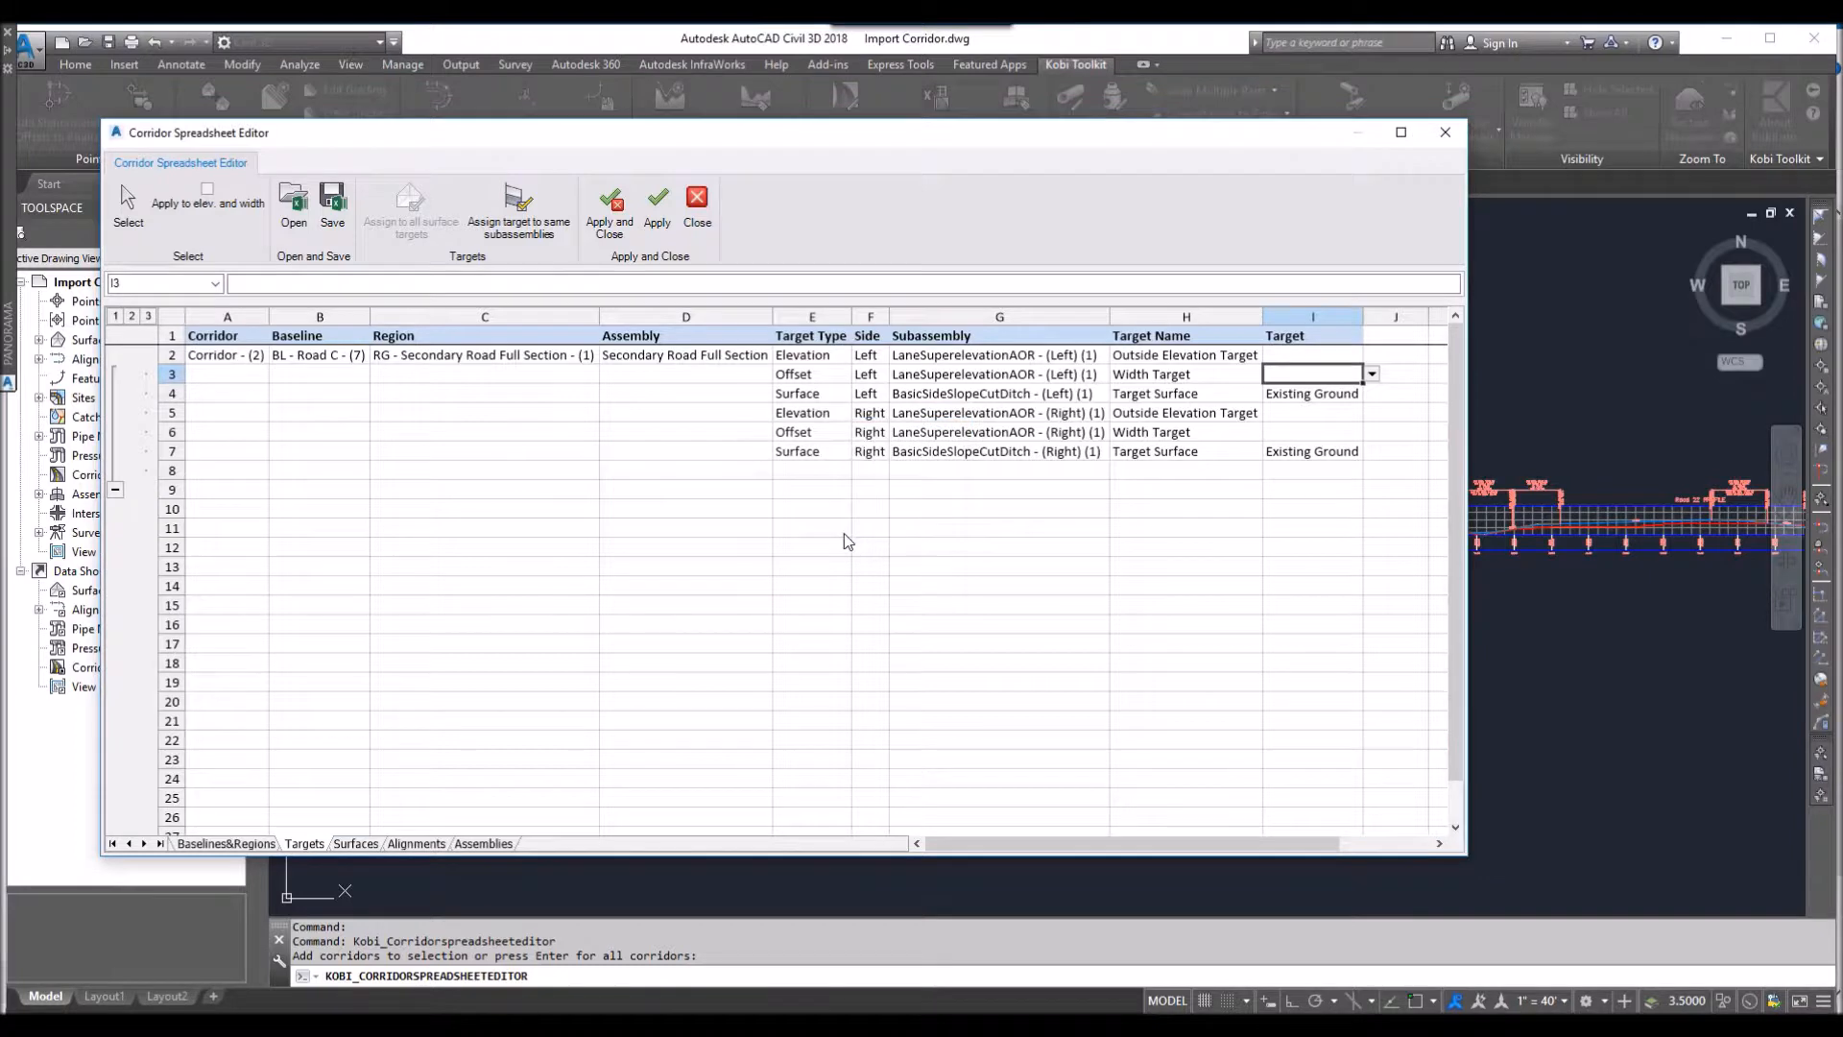
left_click(361, 845)
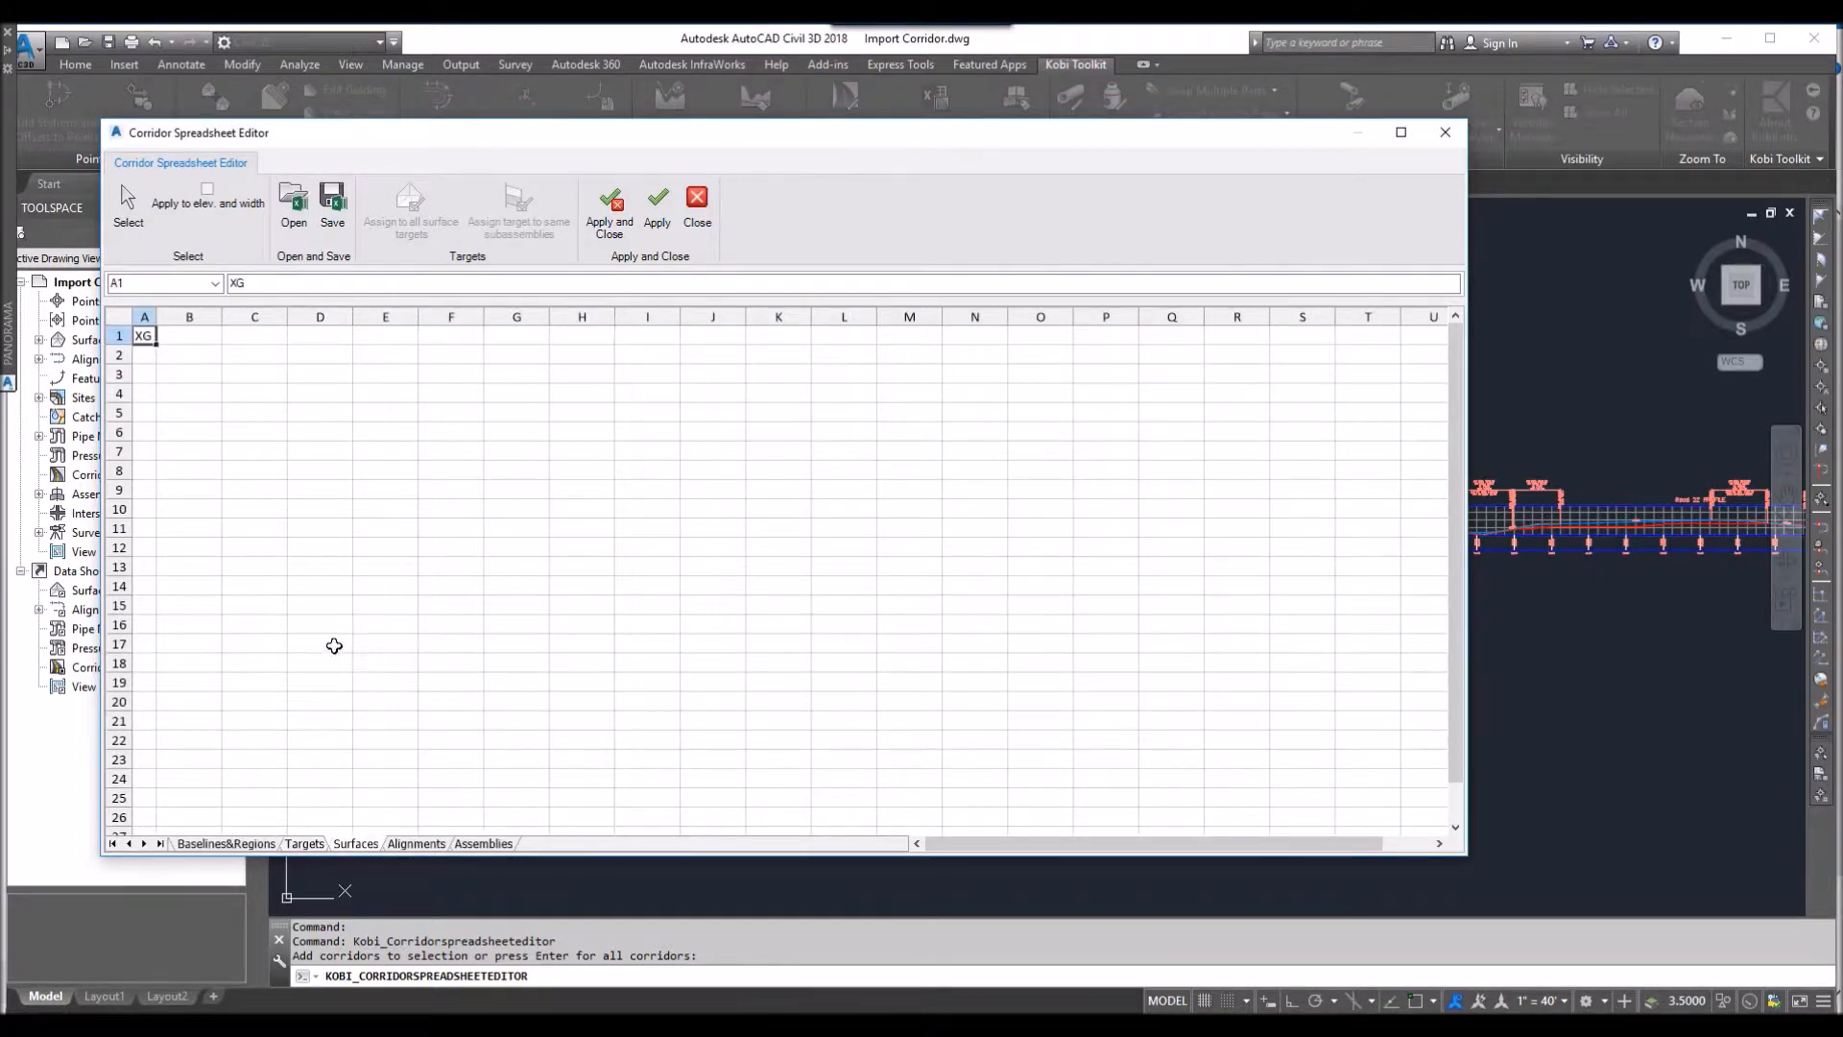
left_click(420, 843)
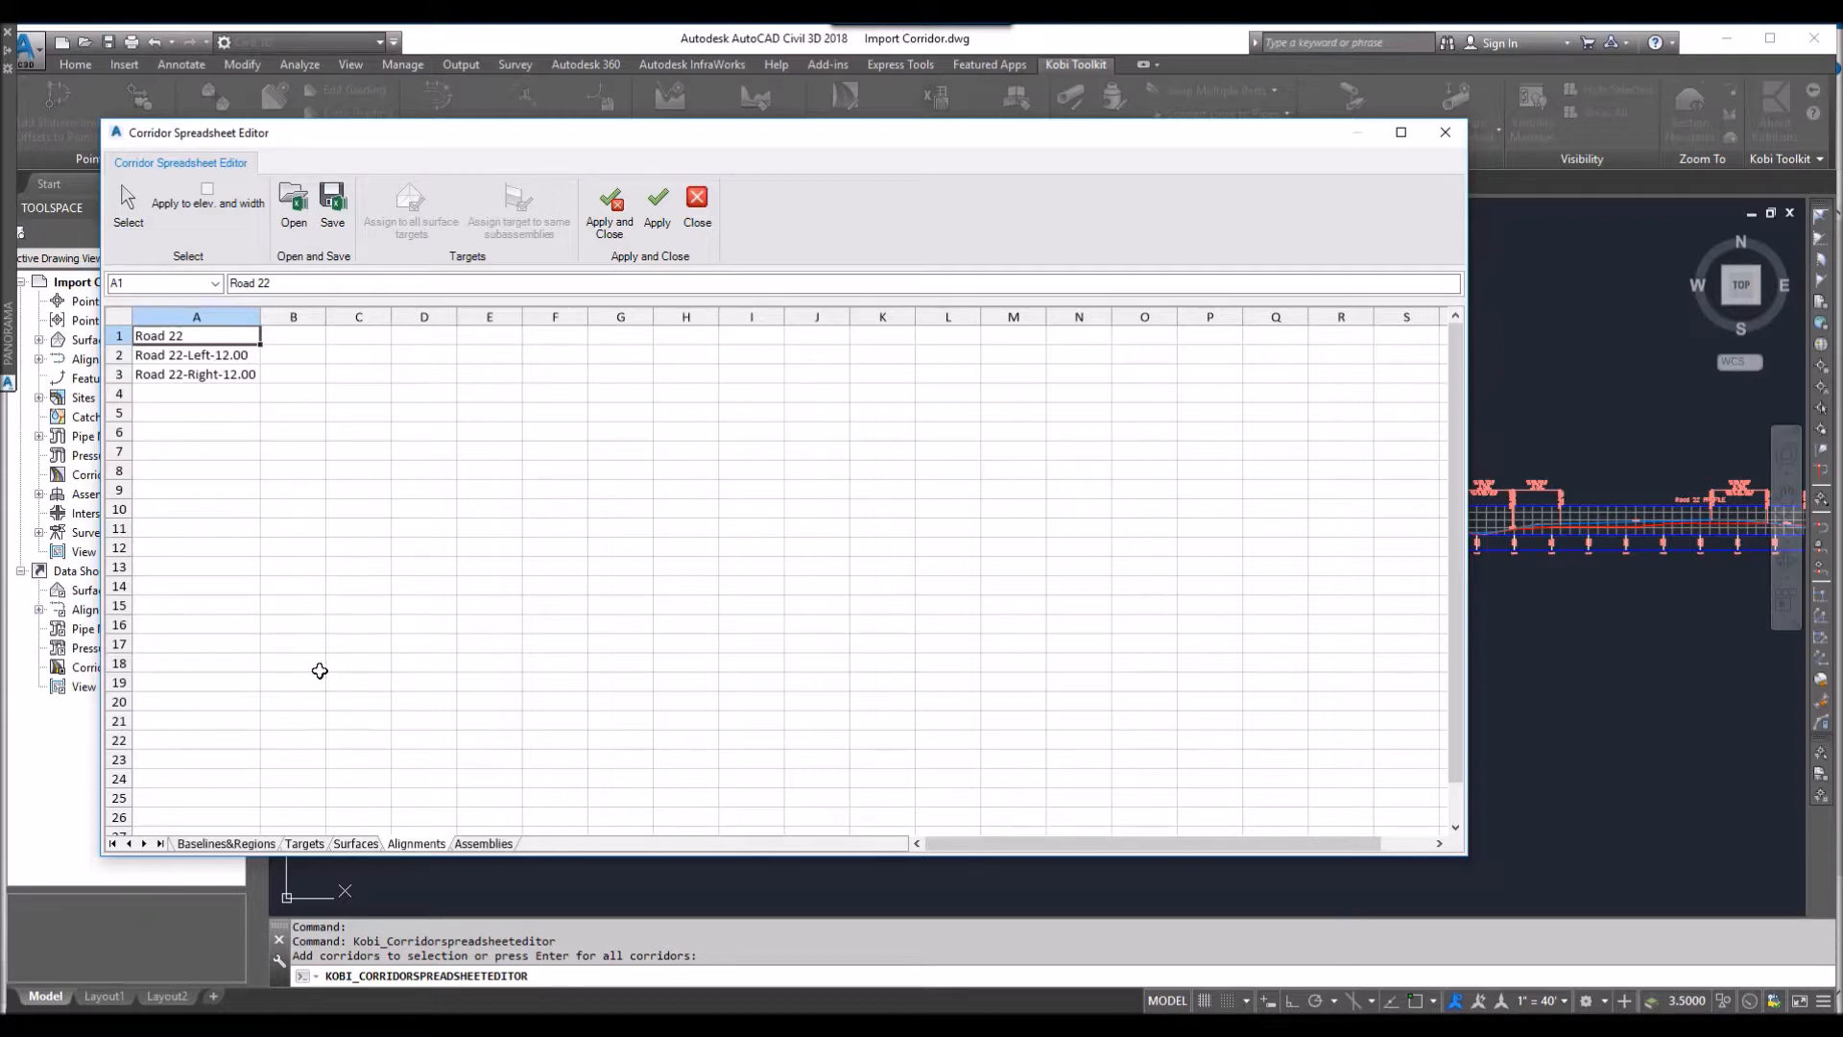
Duplicate the region in row 3 of the Baselines&Regions sheet into row 4
left_click(228, 844)
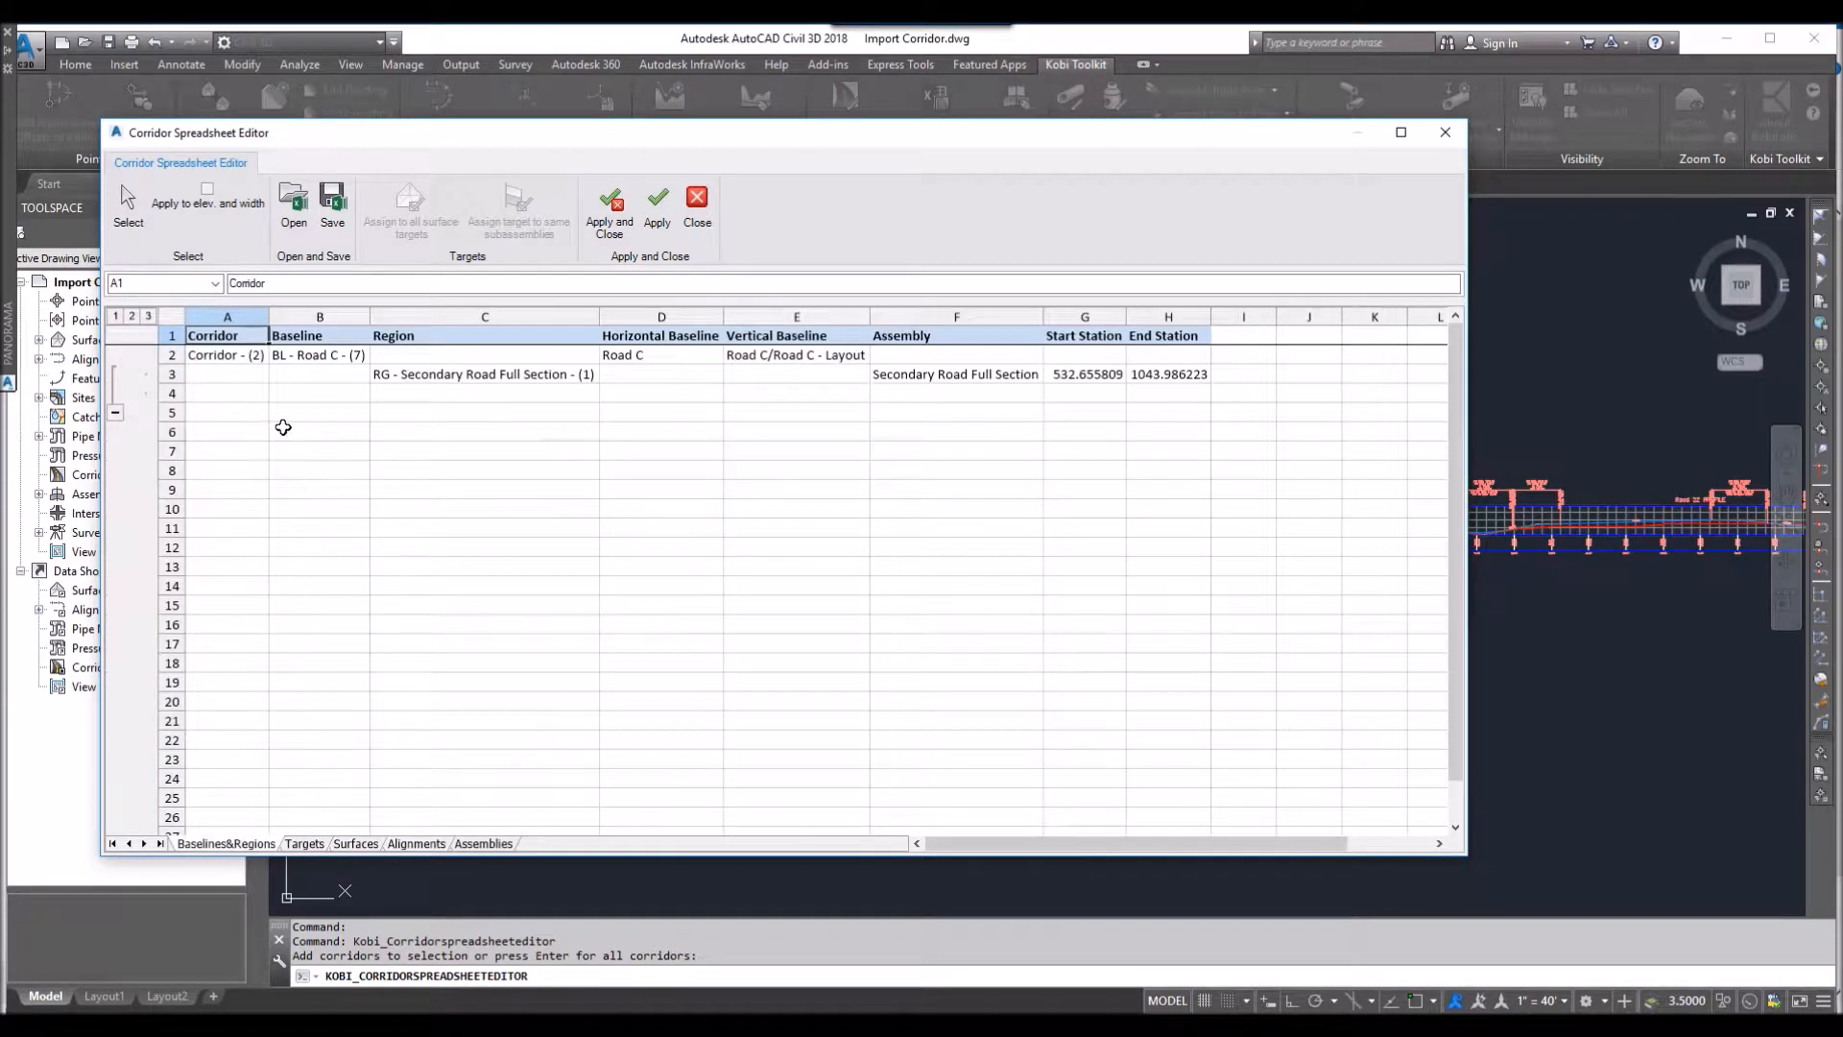
left_click(170, 374)
key("ctrl+c")
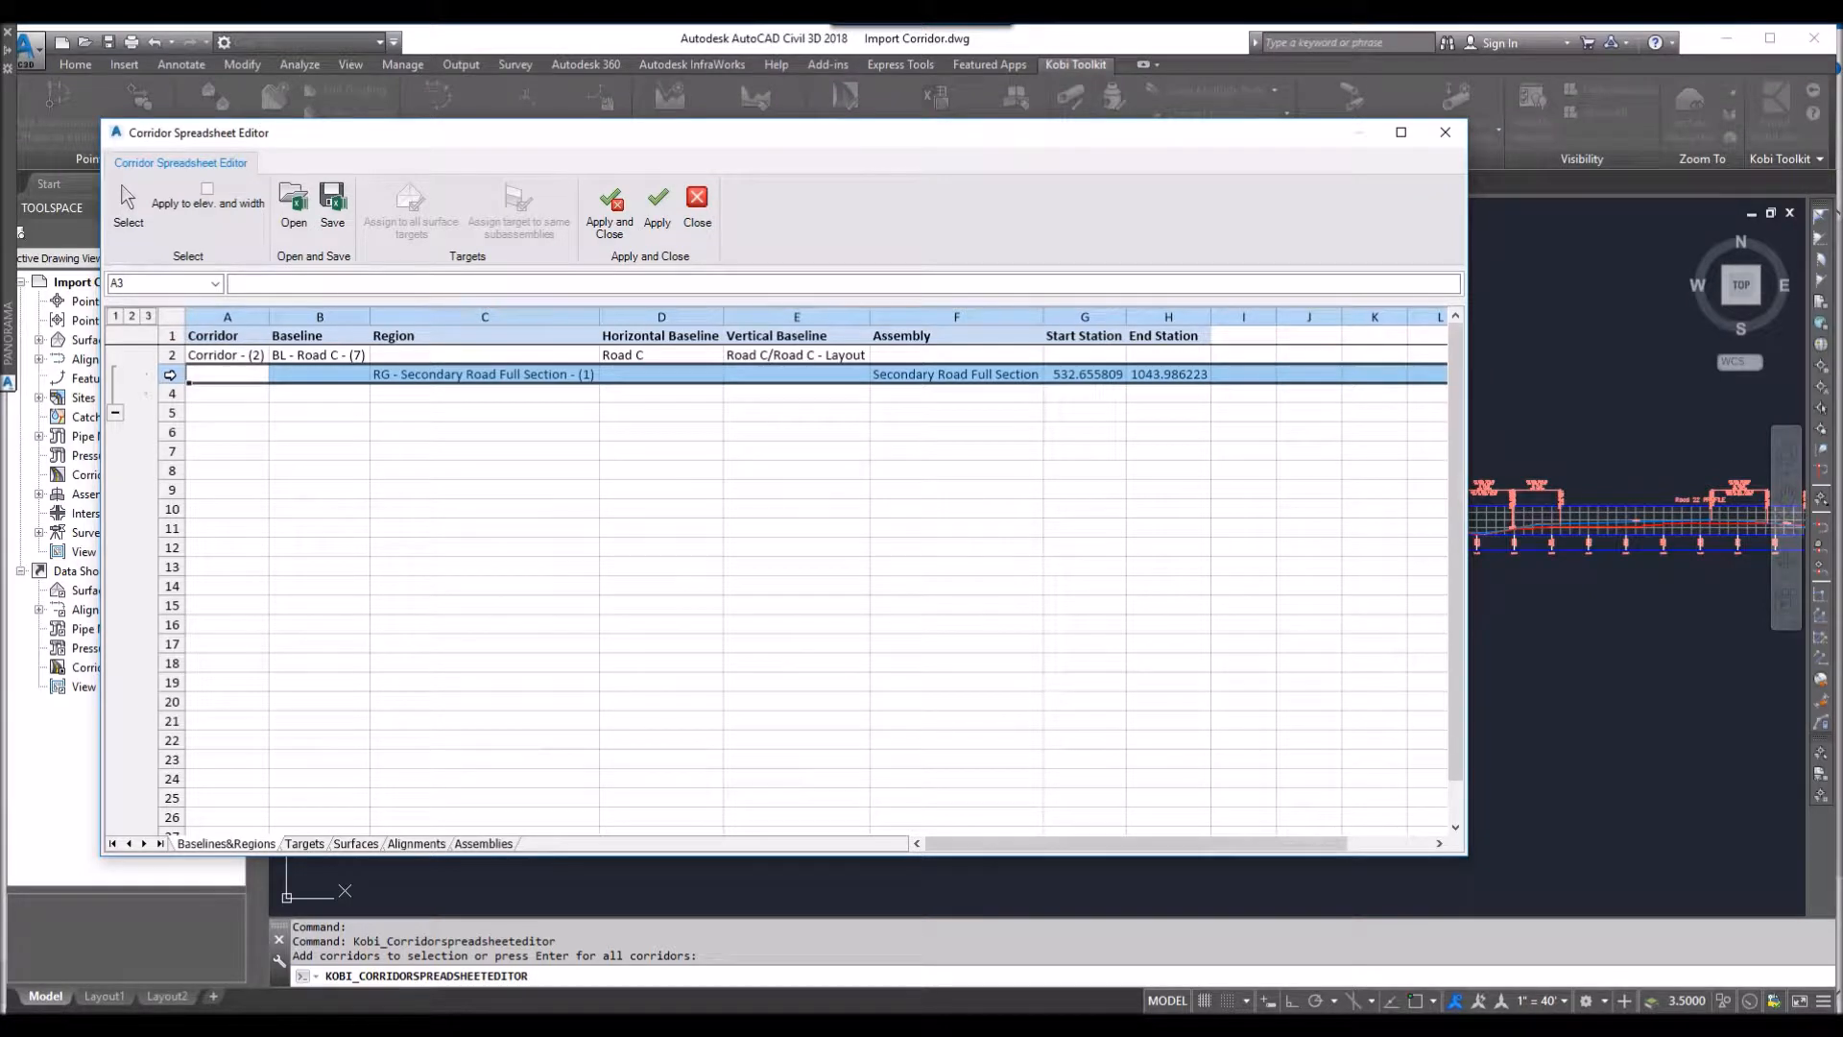
left_click(170, 394)
key("ctrl+v")
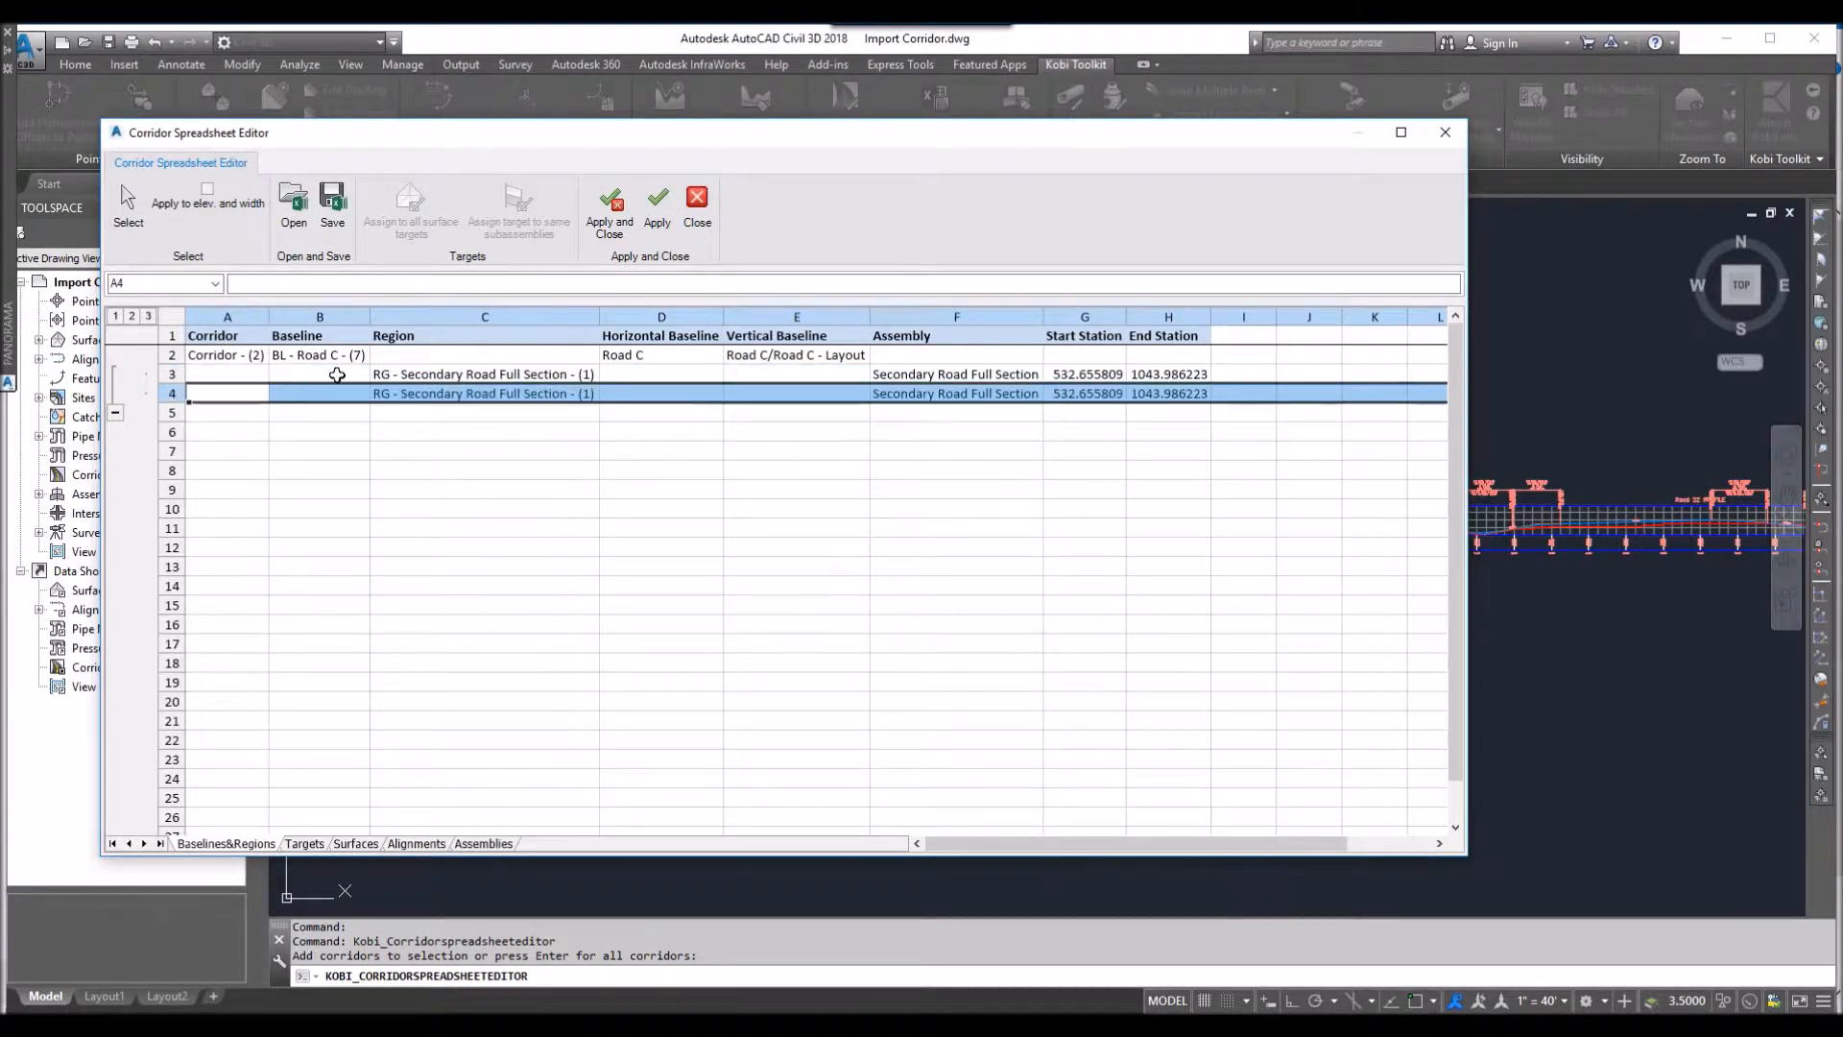
Set the corridor's horizontal baseline to Road 22 and its vertical baseline to Road 22/fg
left_click(955, 374)
left_click(709, 357)
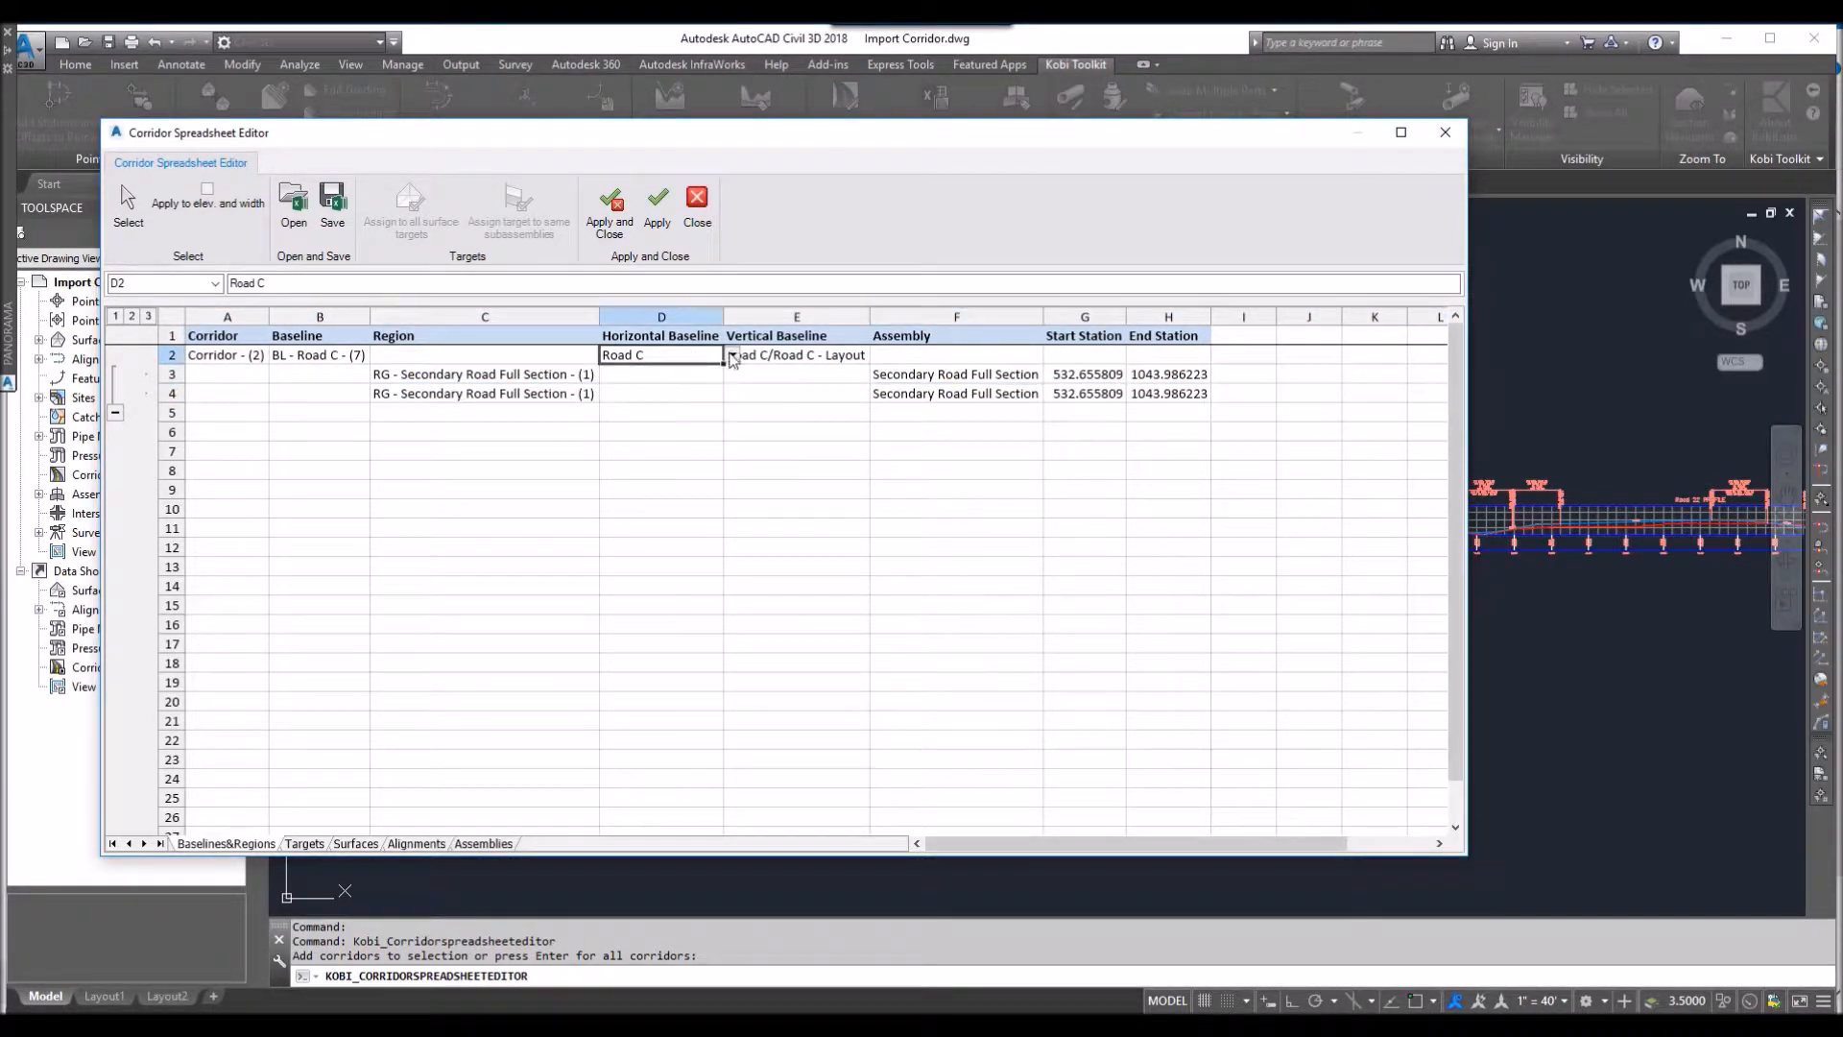
left_click(733, 355)
left_click(629, 372)
left_click(792, 355)
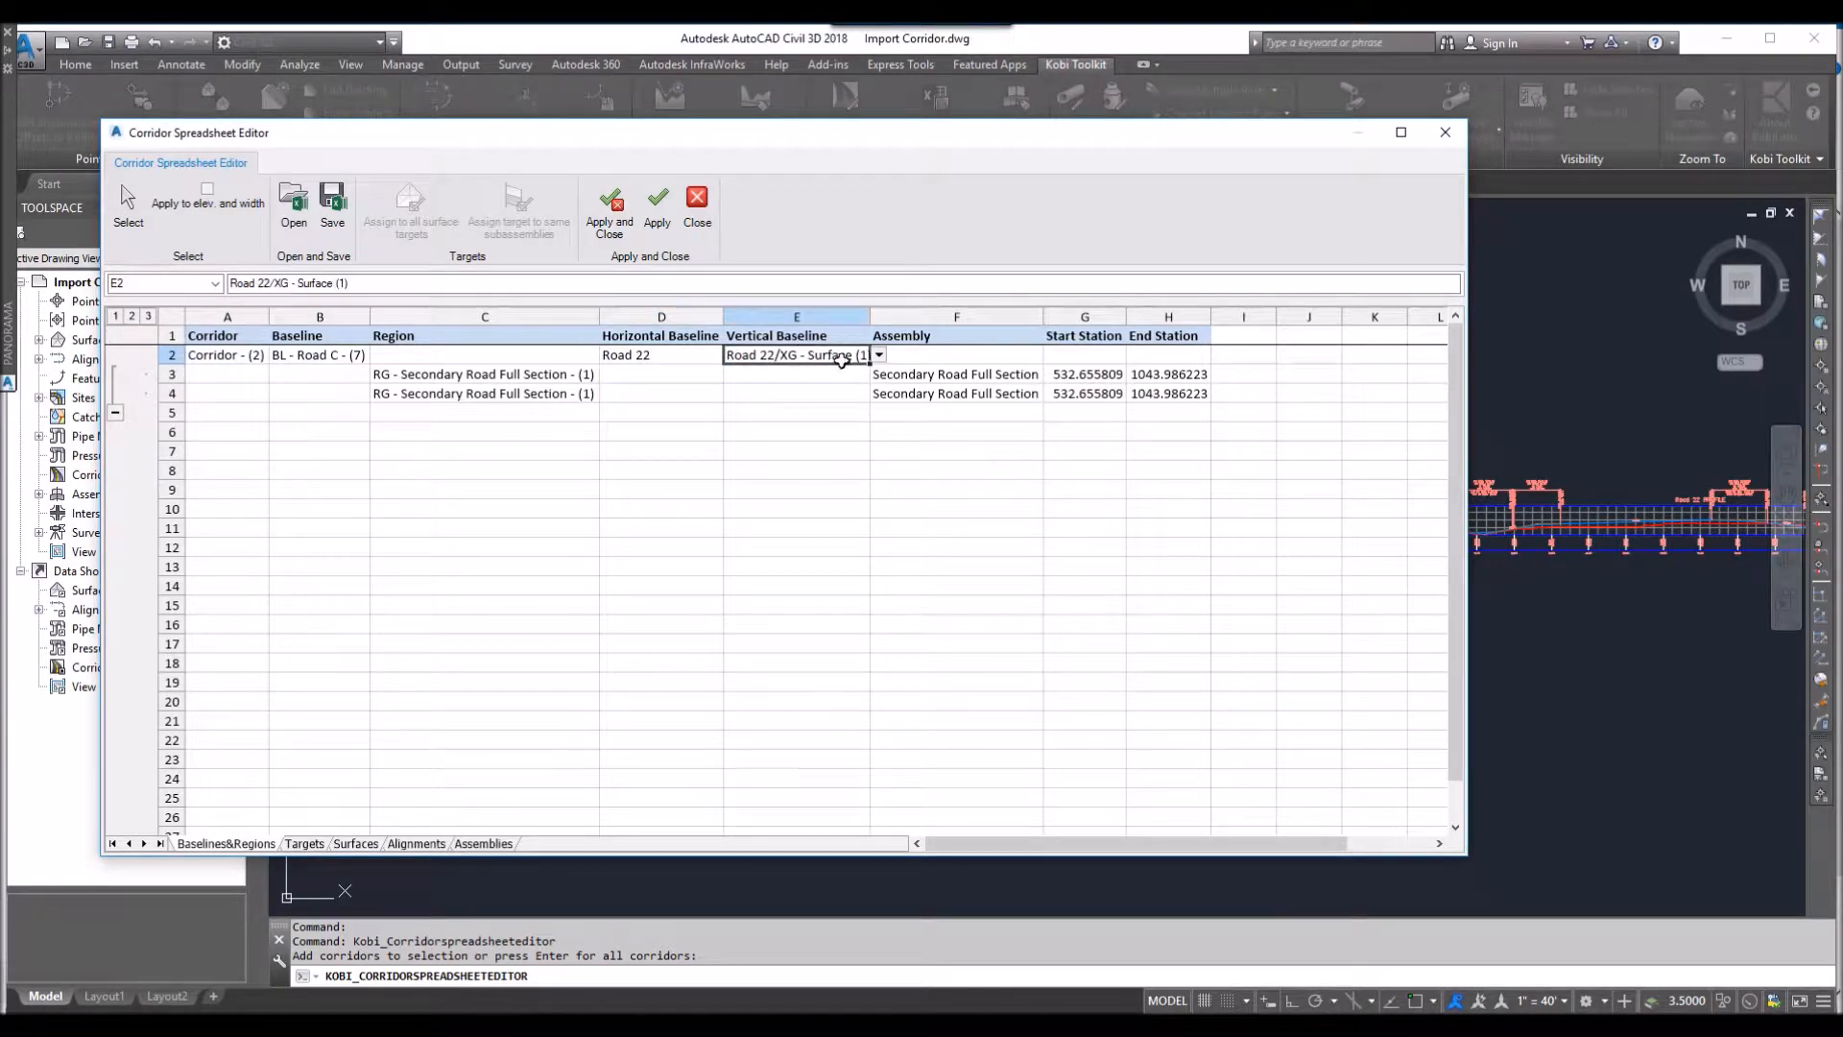
left_click(878, 356)
left_click(770, 383)
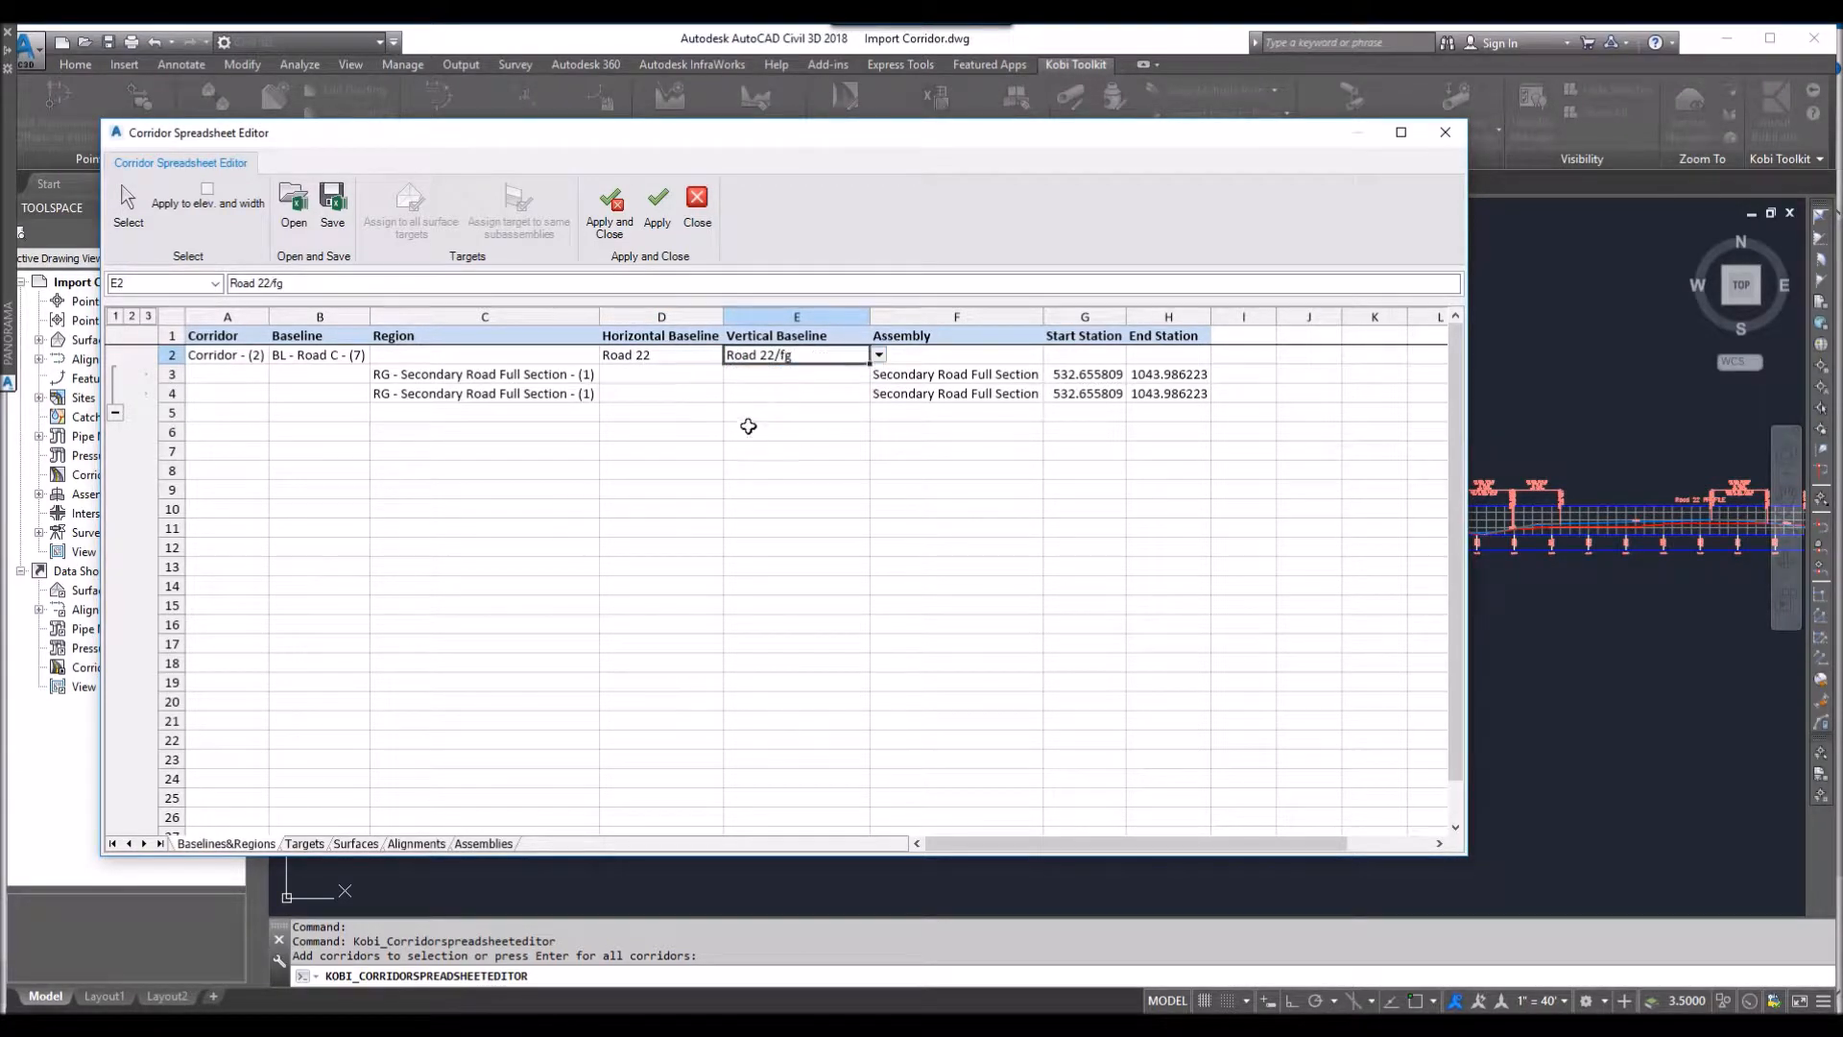
Assign the Primary Road No Curbs assembly to the first region
left_click(975, 377)
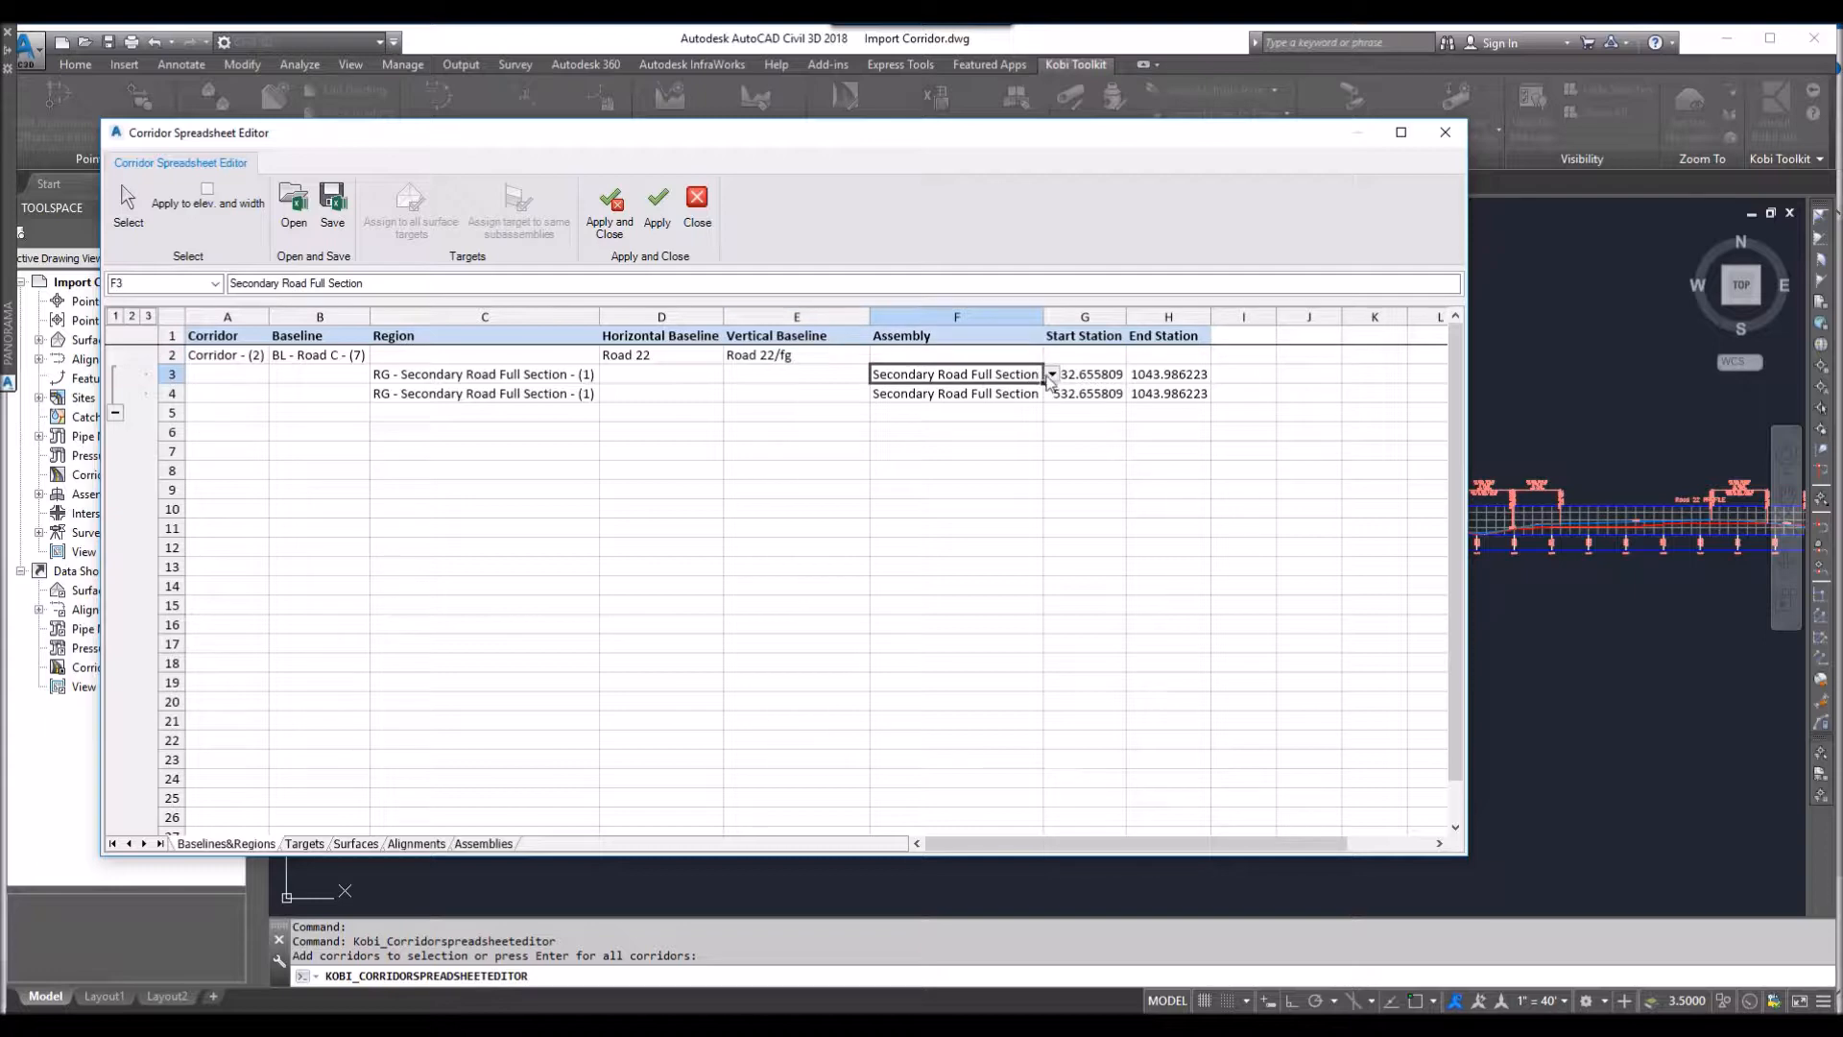
left_click(1052, 373)
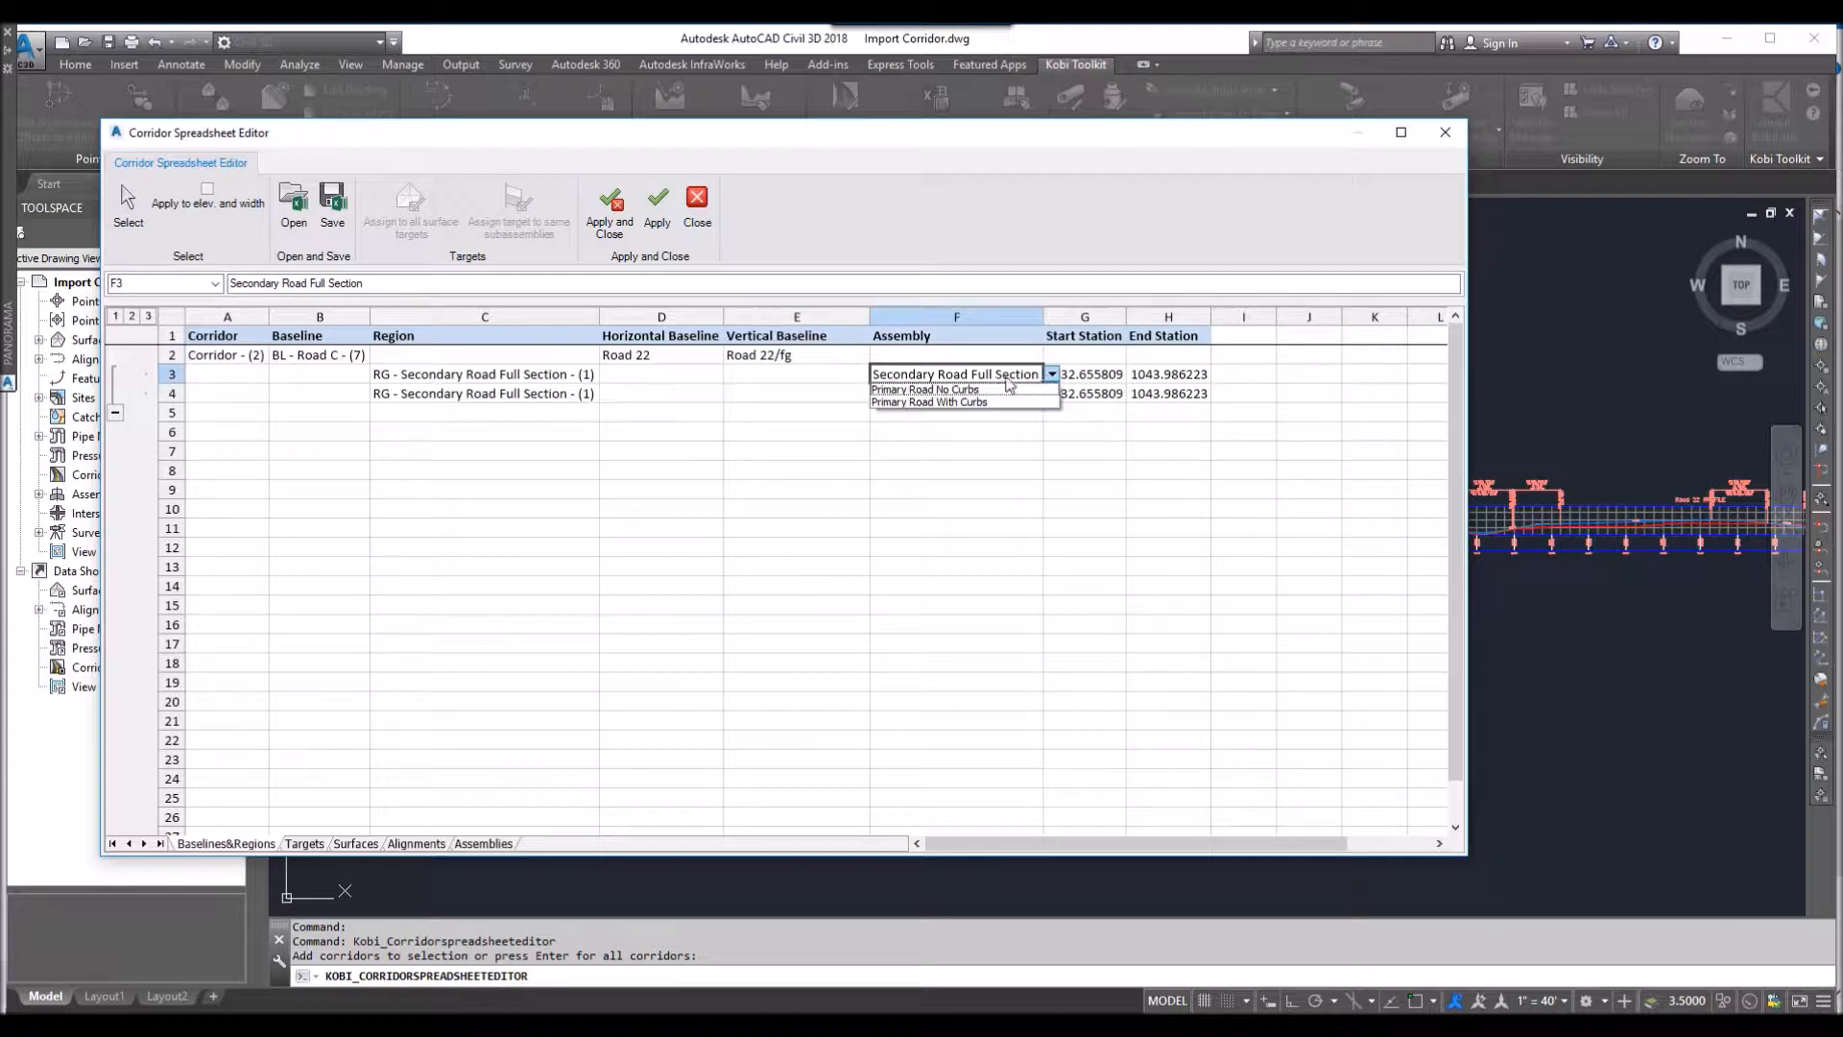
left_click(958, 390)
Rename the second region to RG - Secondary Road Full Section - (2) and assign it the Primary Road With Curbs assembly
left_click(586, 376)
left_click(585, 395)
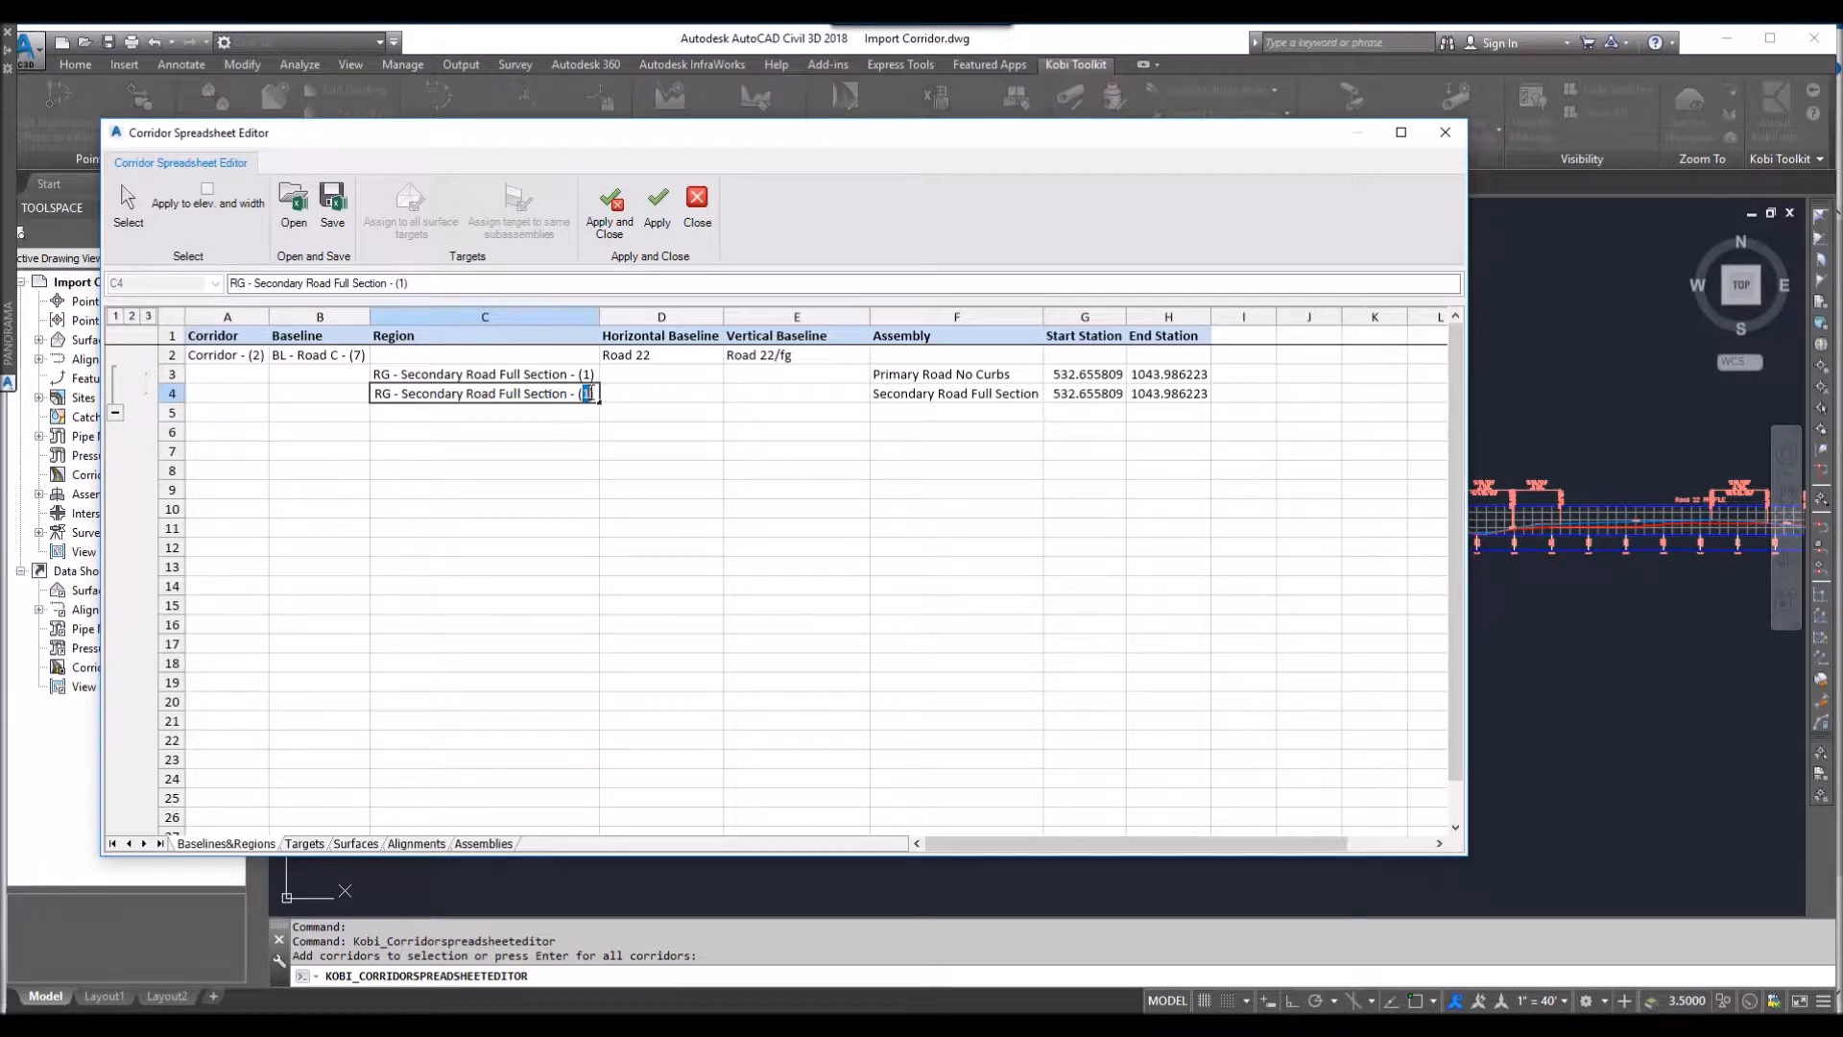
type("2")
left_click(958, 395)
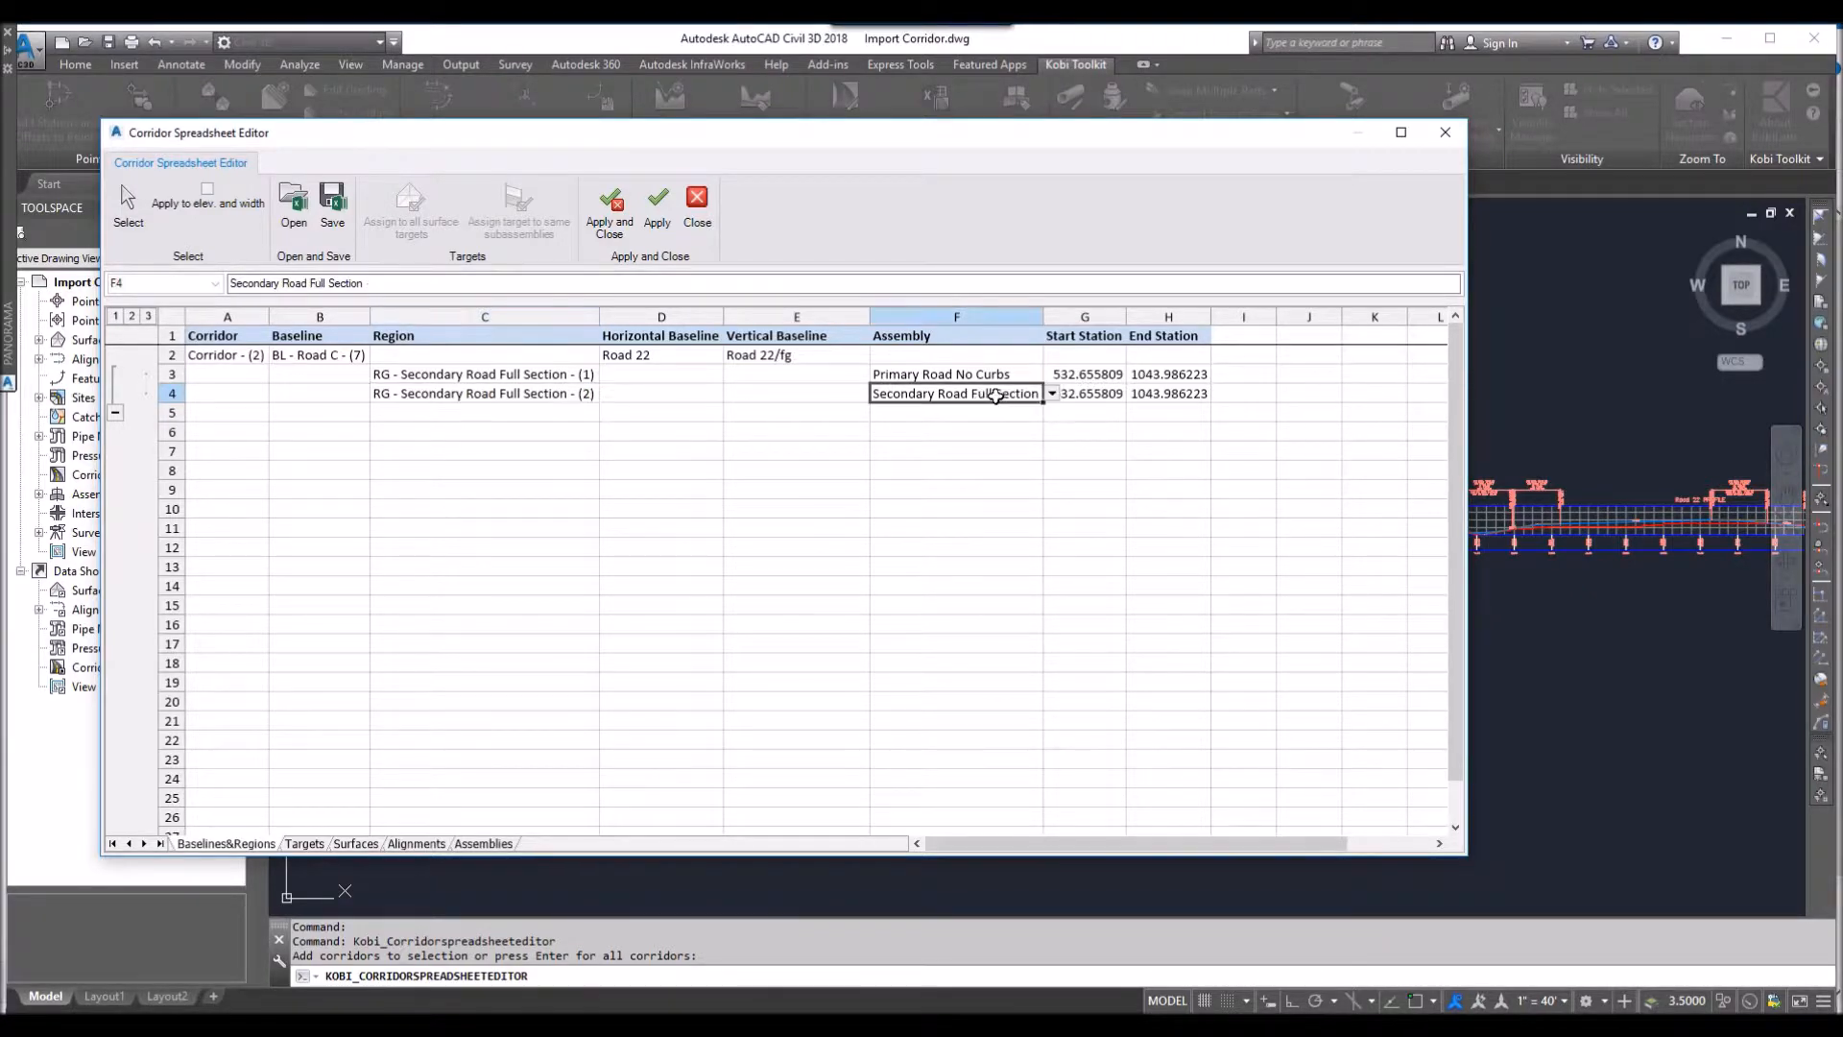
left_click(1052, 395)
left_click(965, 422)
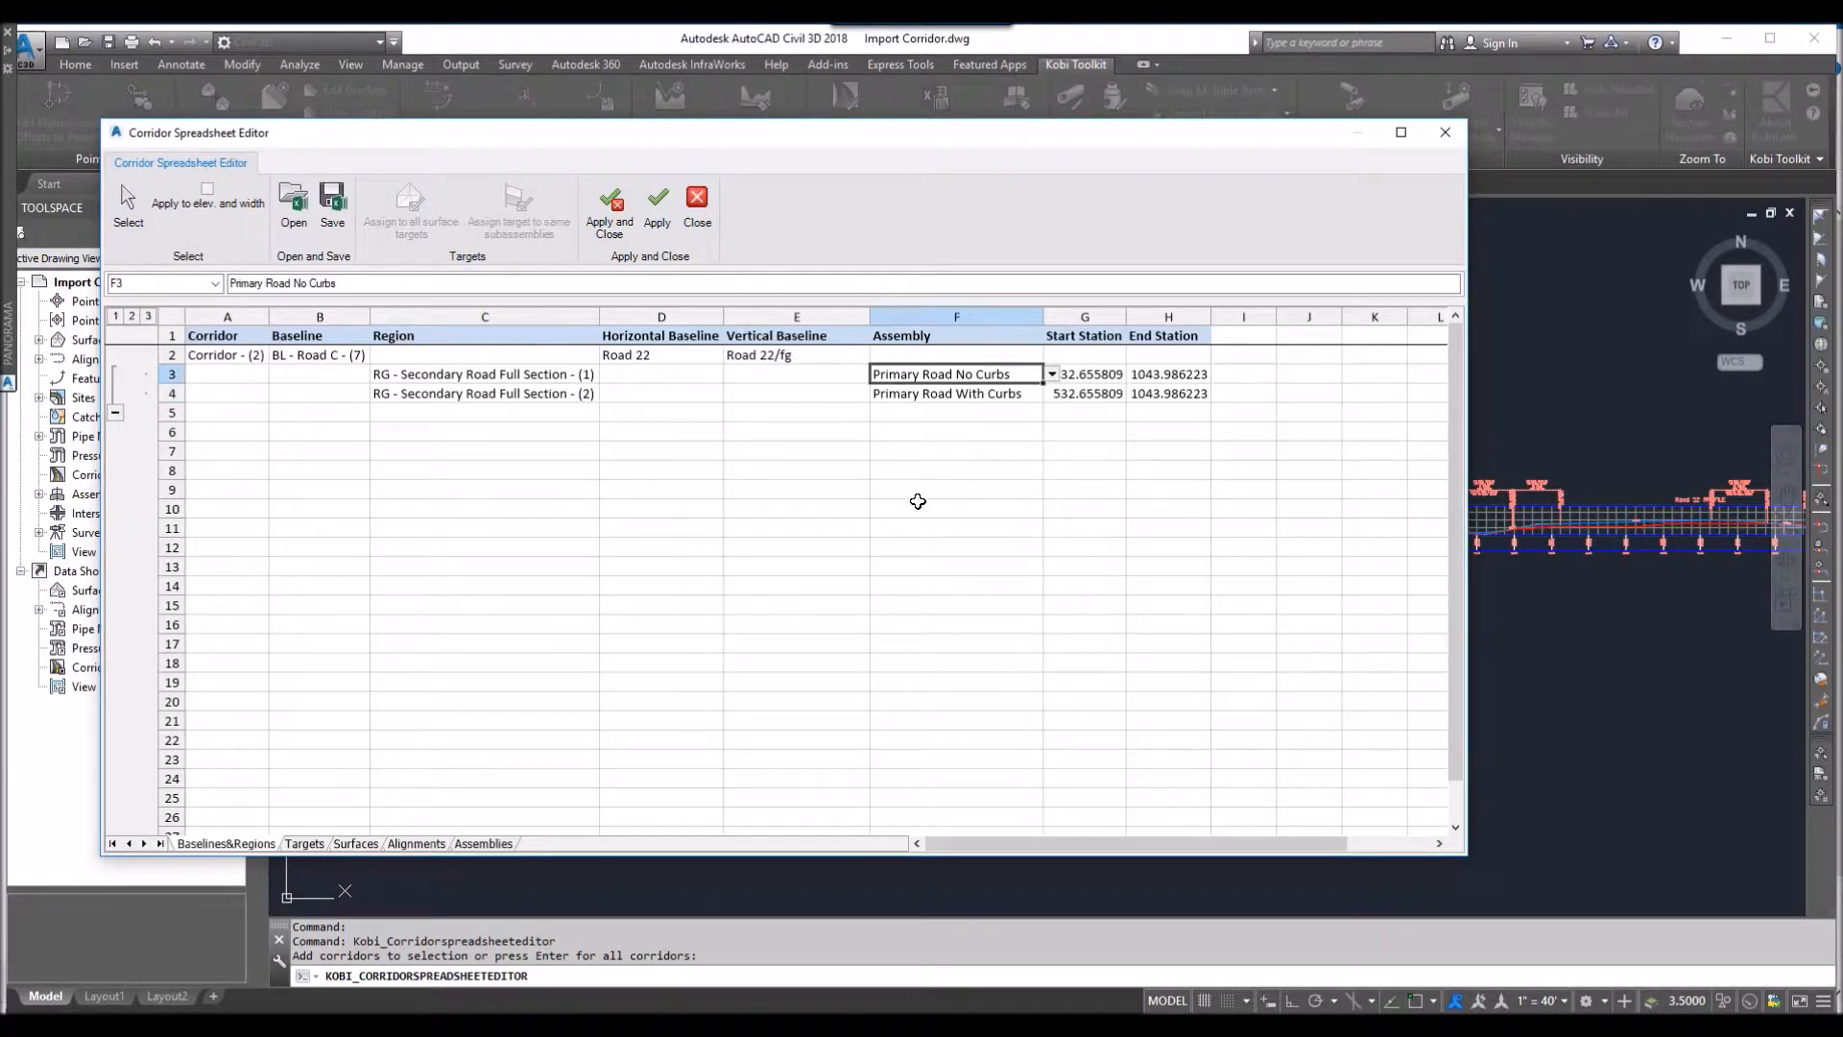
Set the first region's start station to 0
left_click(1099, 375)
left_click_drag(1056, 374, 1129, 378)
type("0")
left_click(1181, 375)
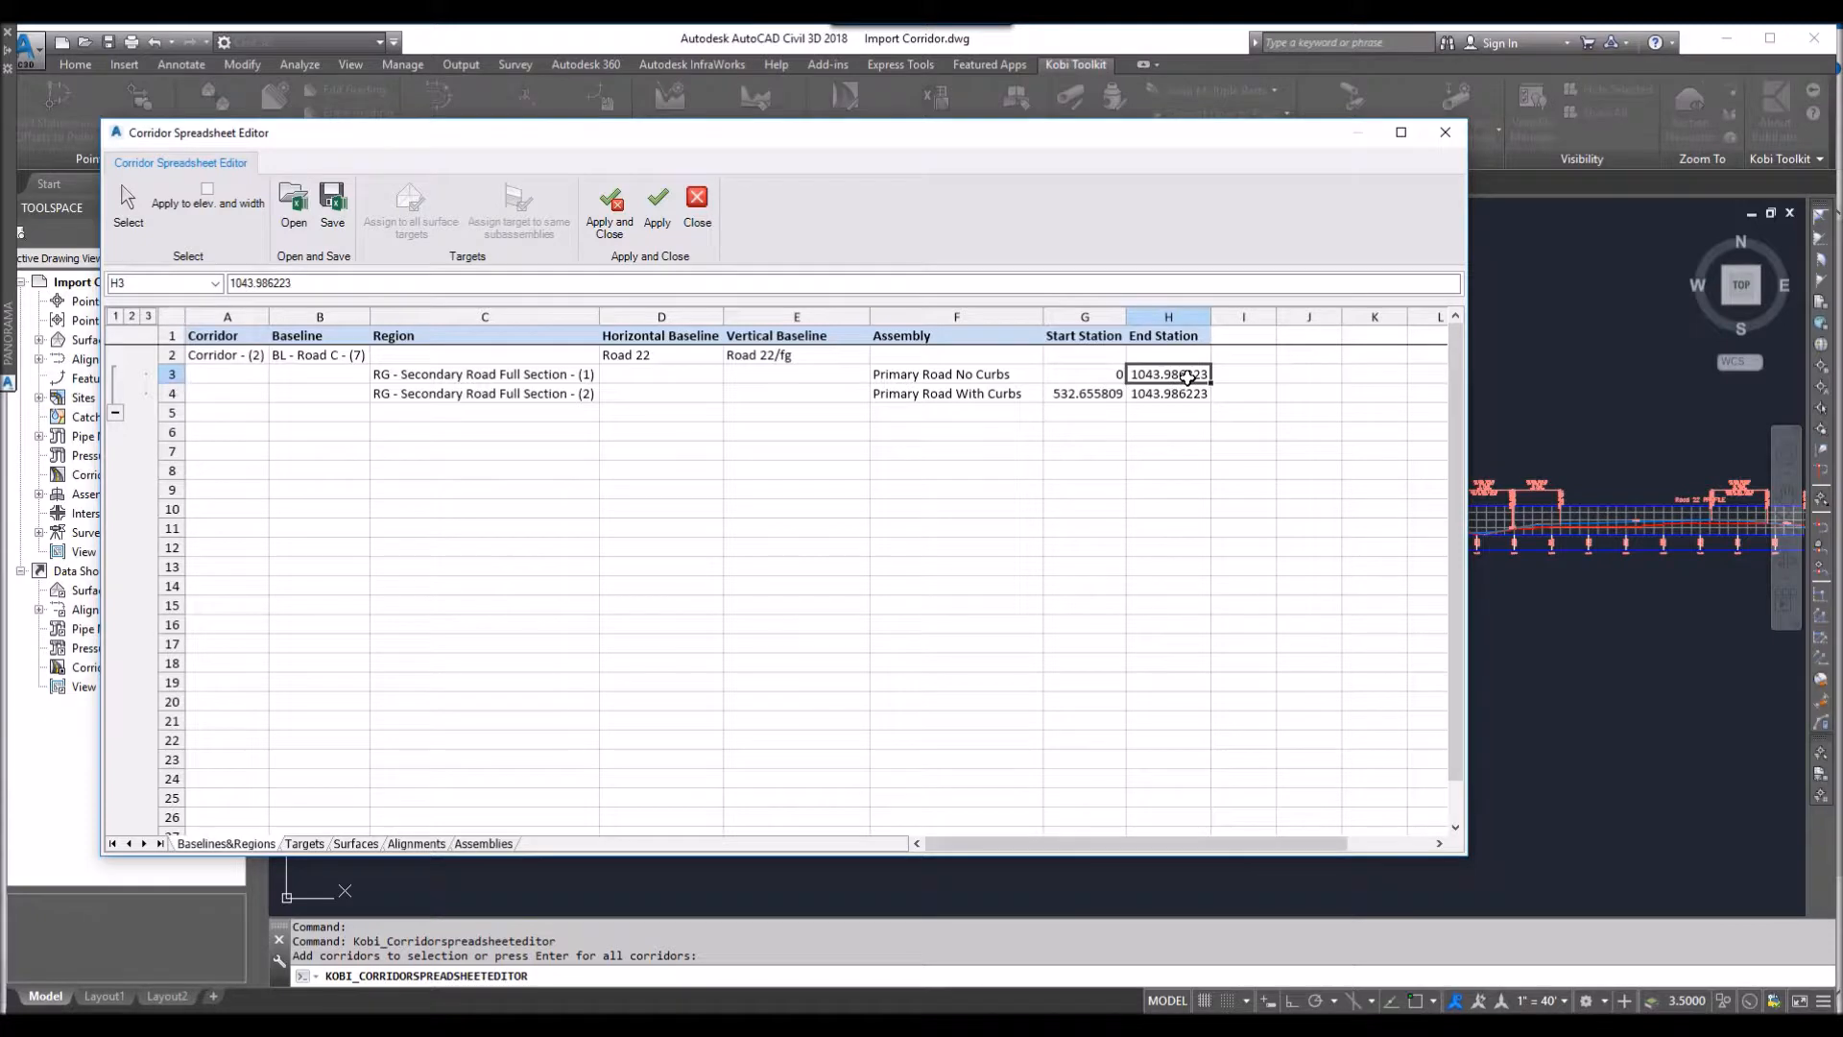
Set the first region's end station and the second region's start station to 600, end the second region at 1200, and apply the changes
type("5")
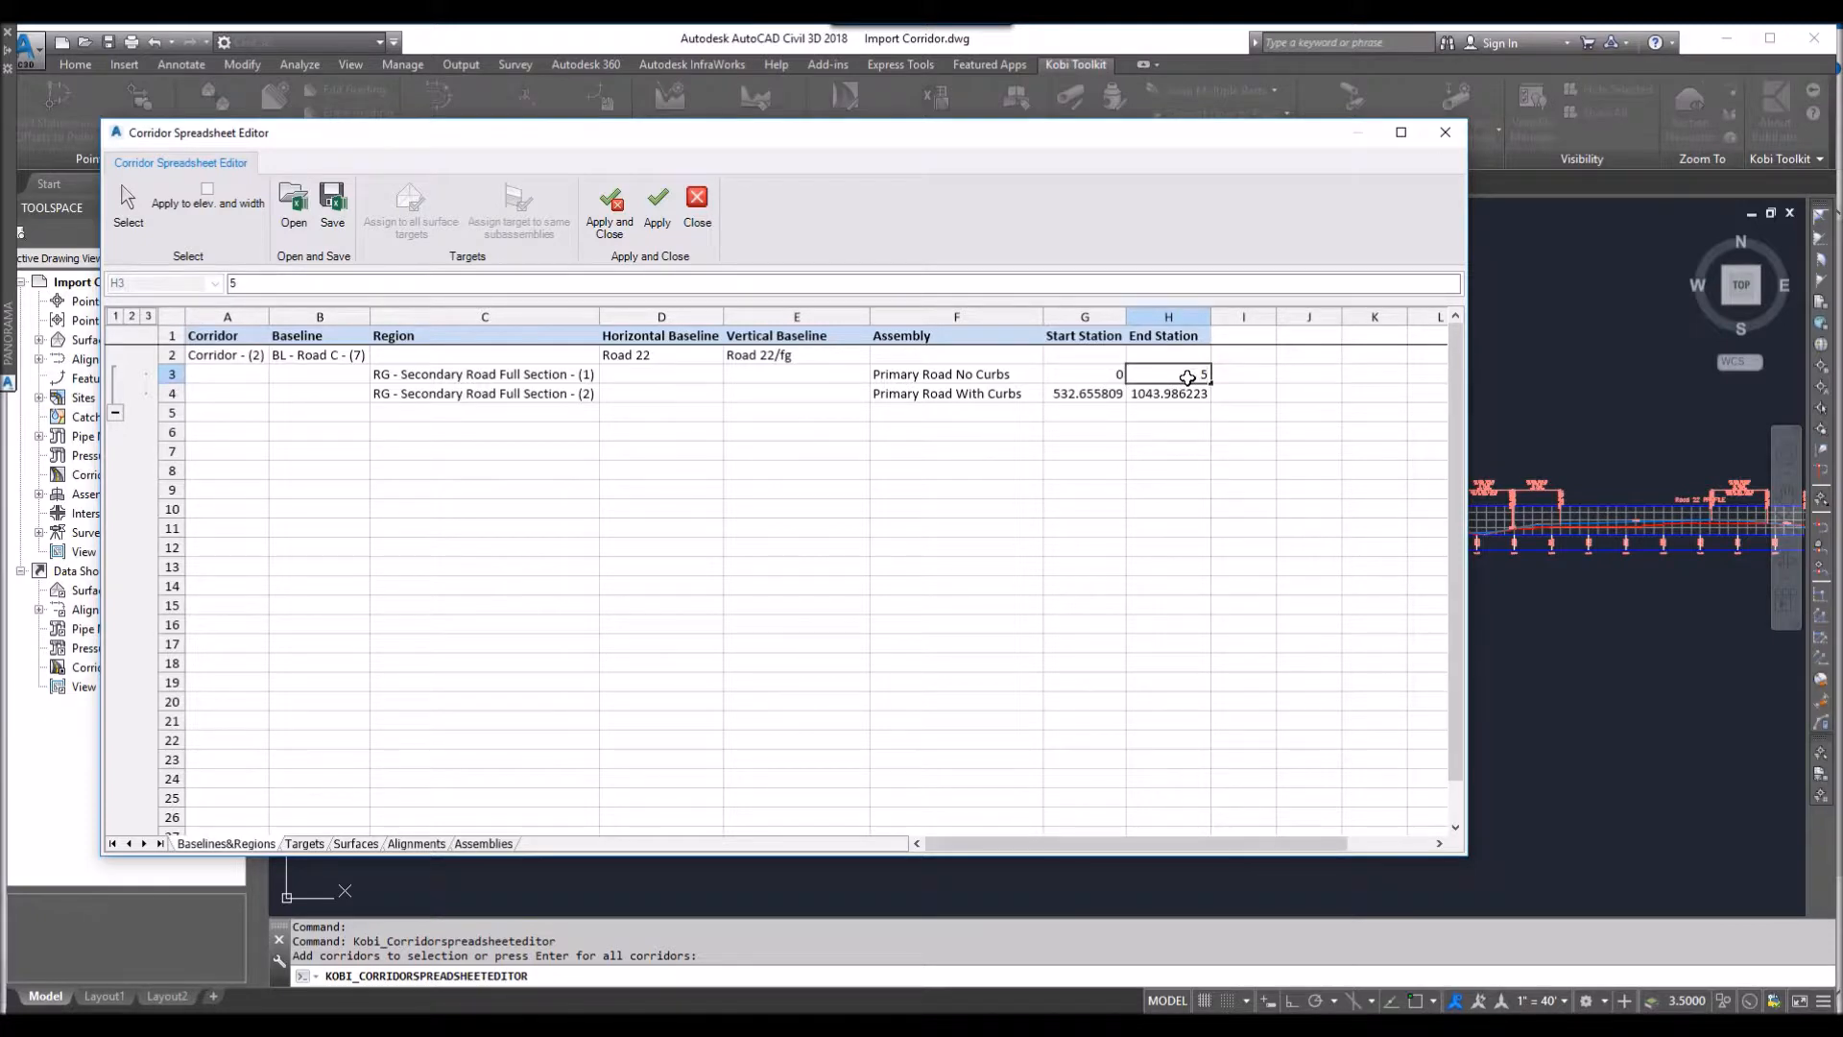
type("00")
left_click(1104, 395)
type("600")
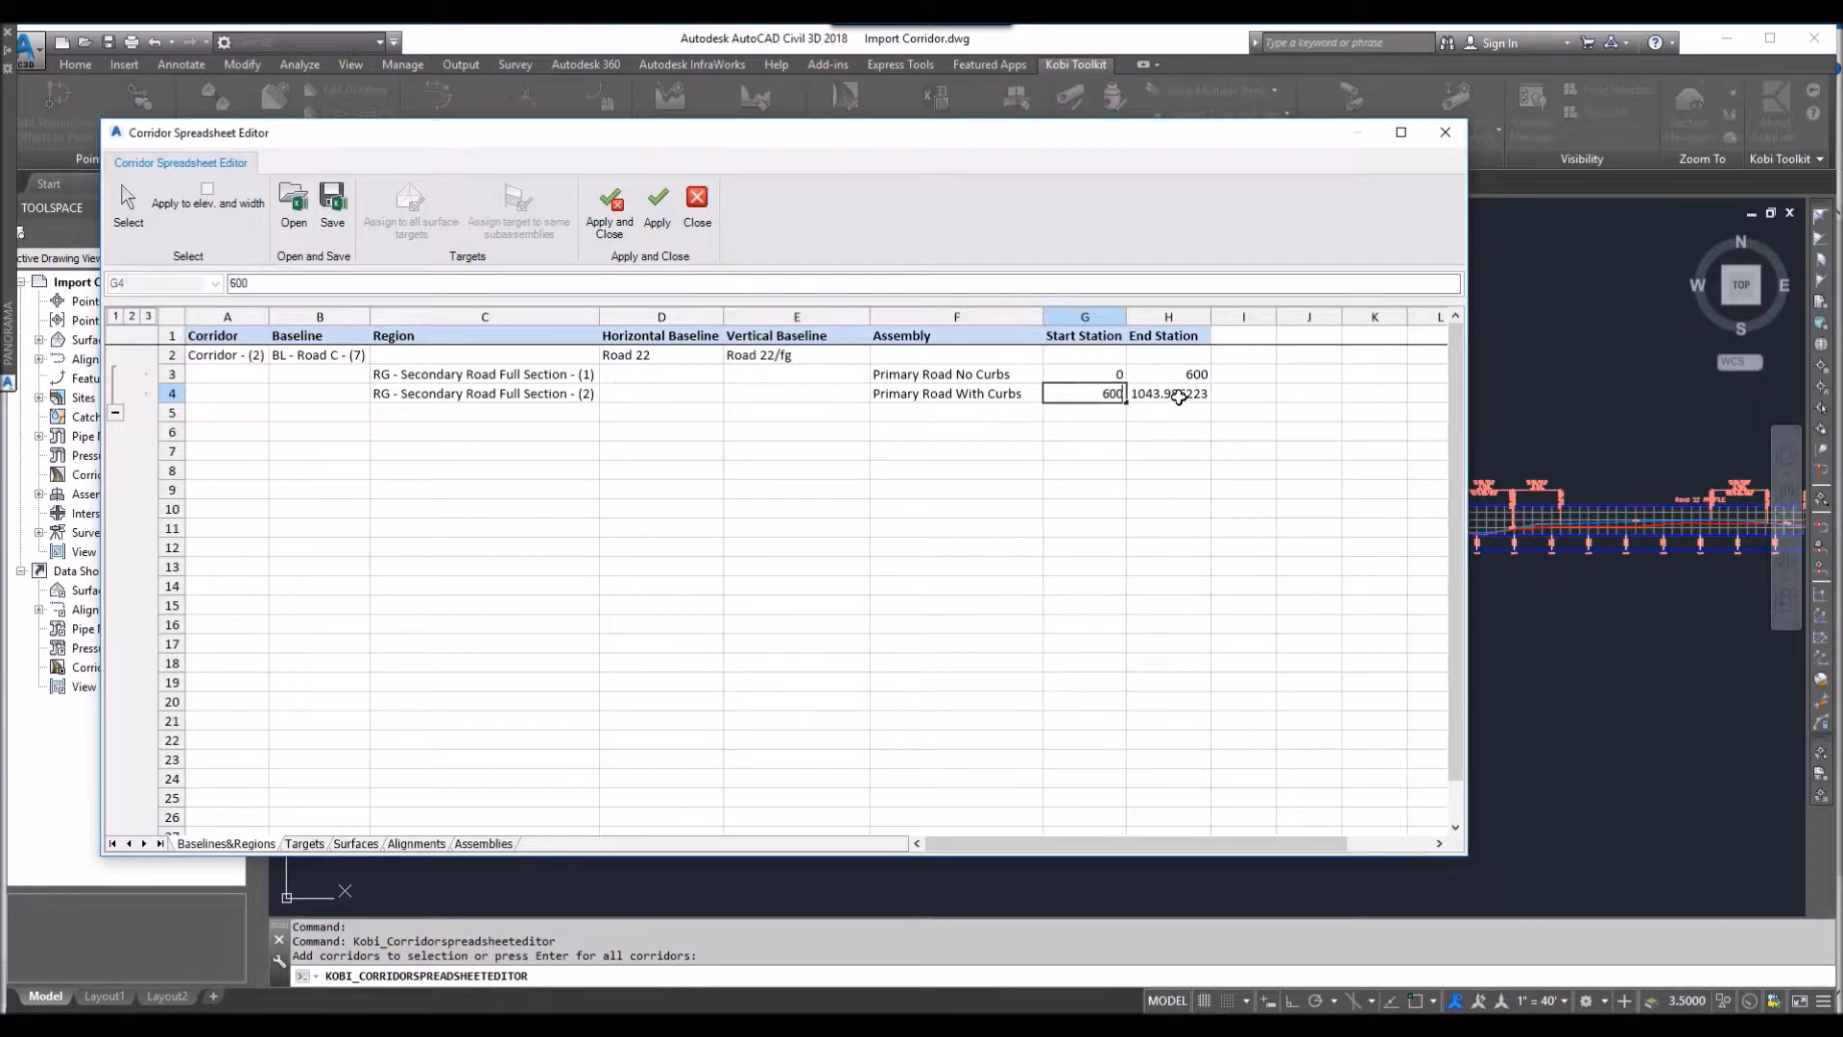
left_click(1186, 394)
type("1200")
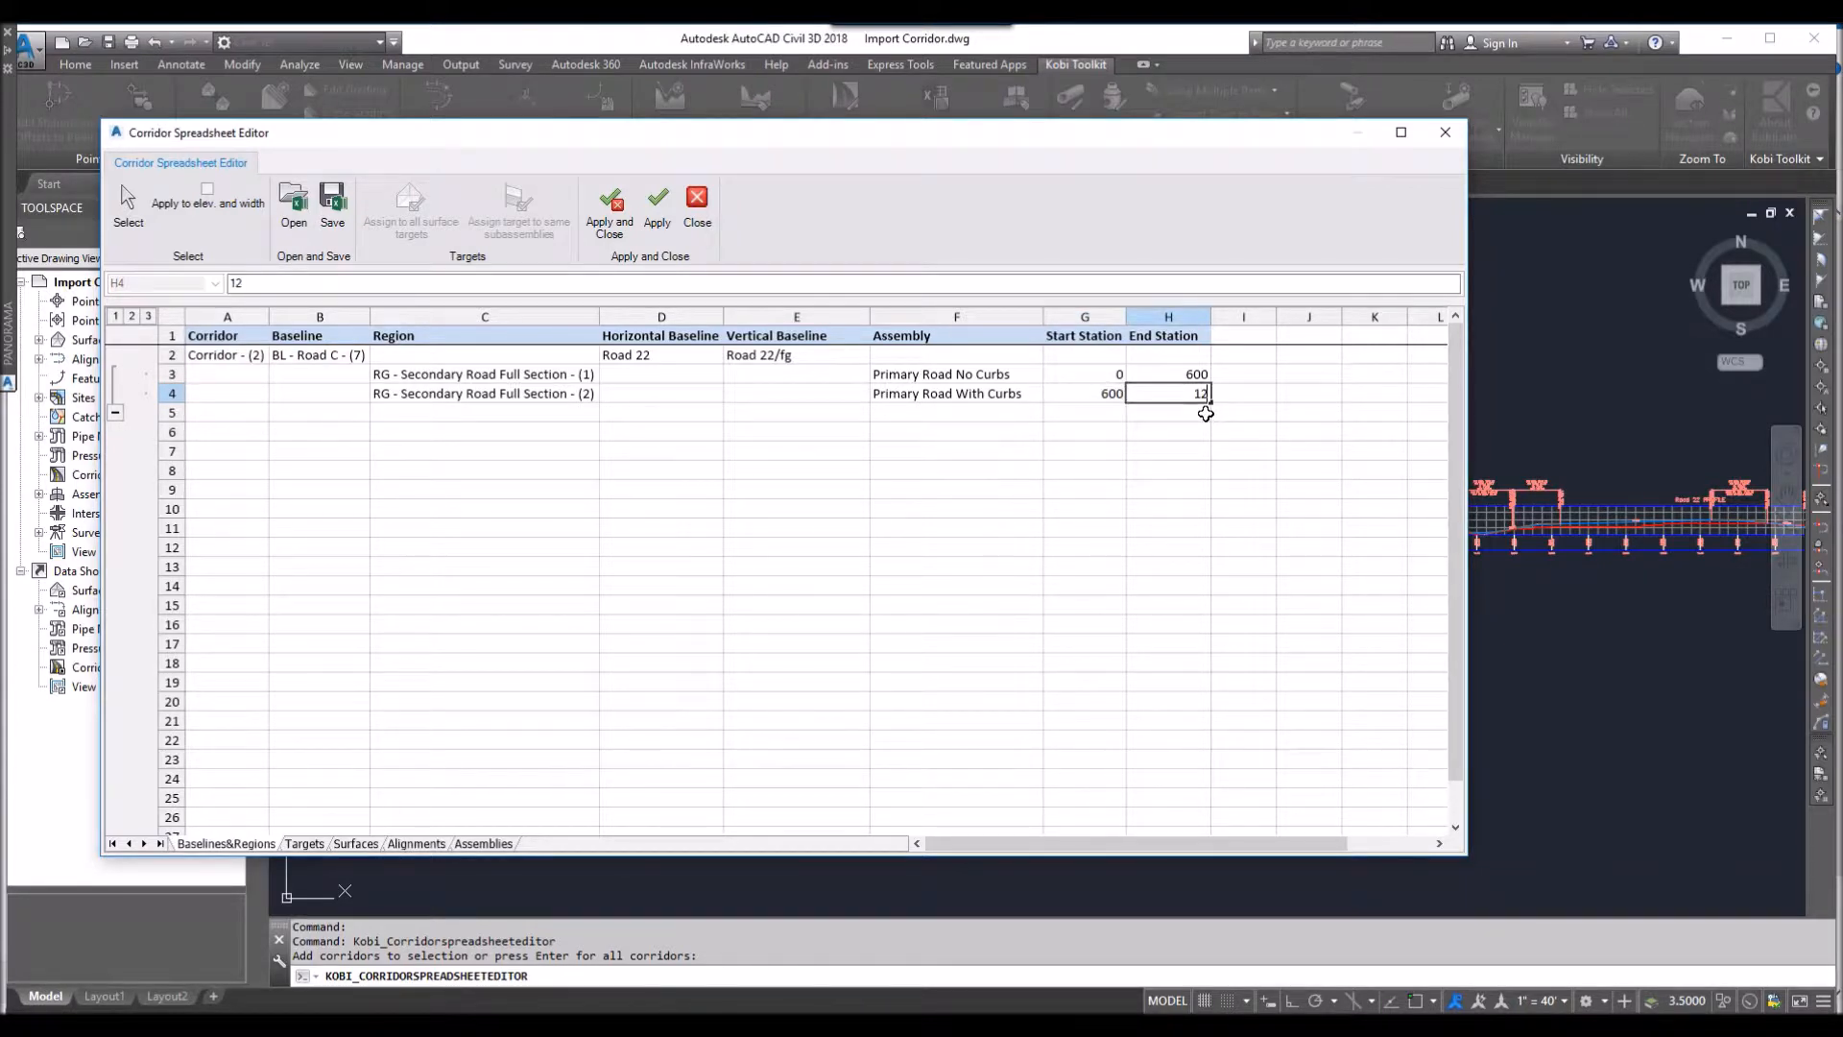
left_click(1068, 473)
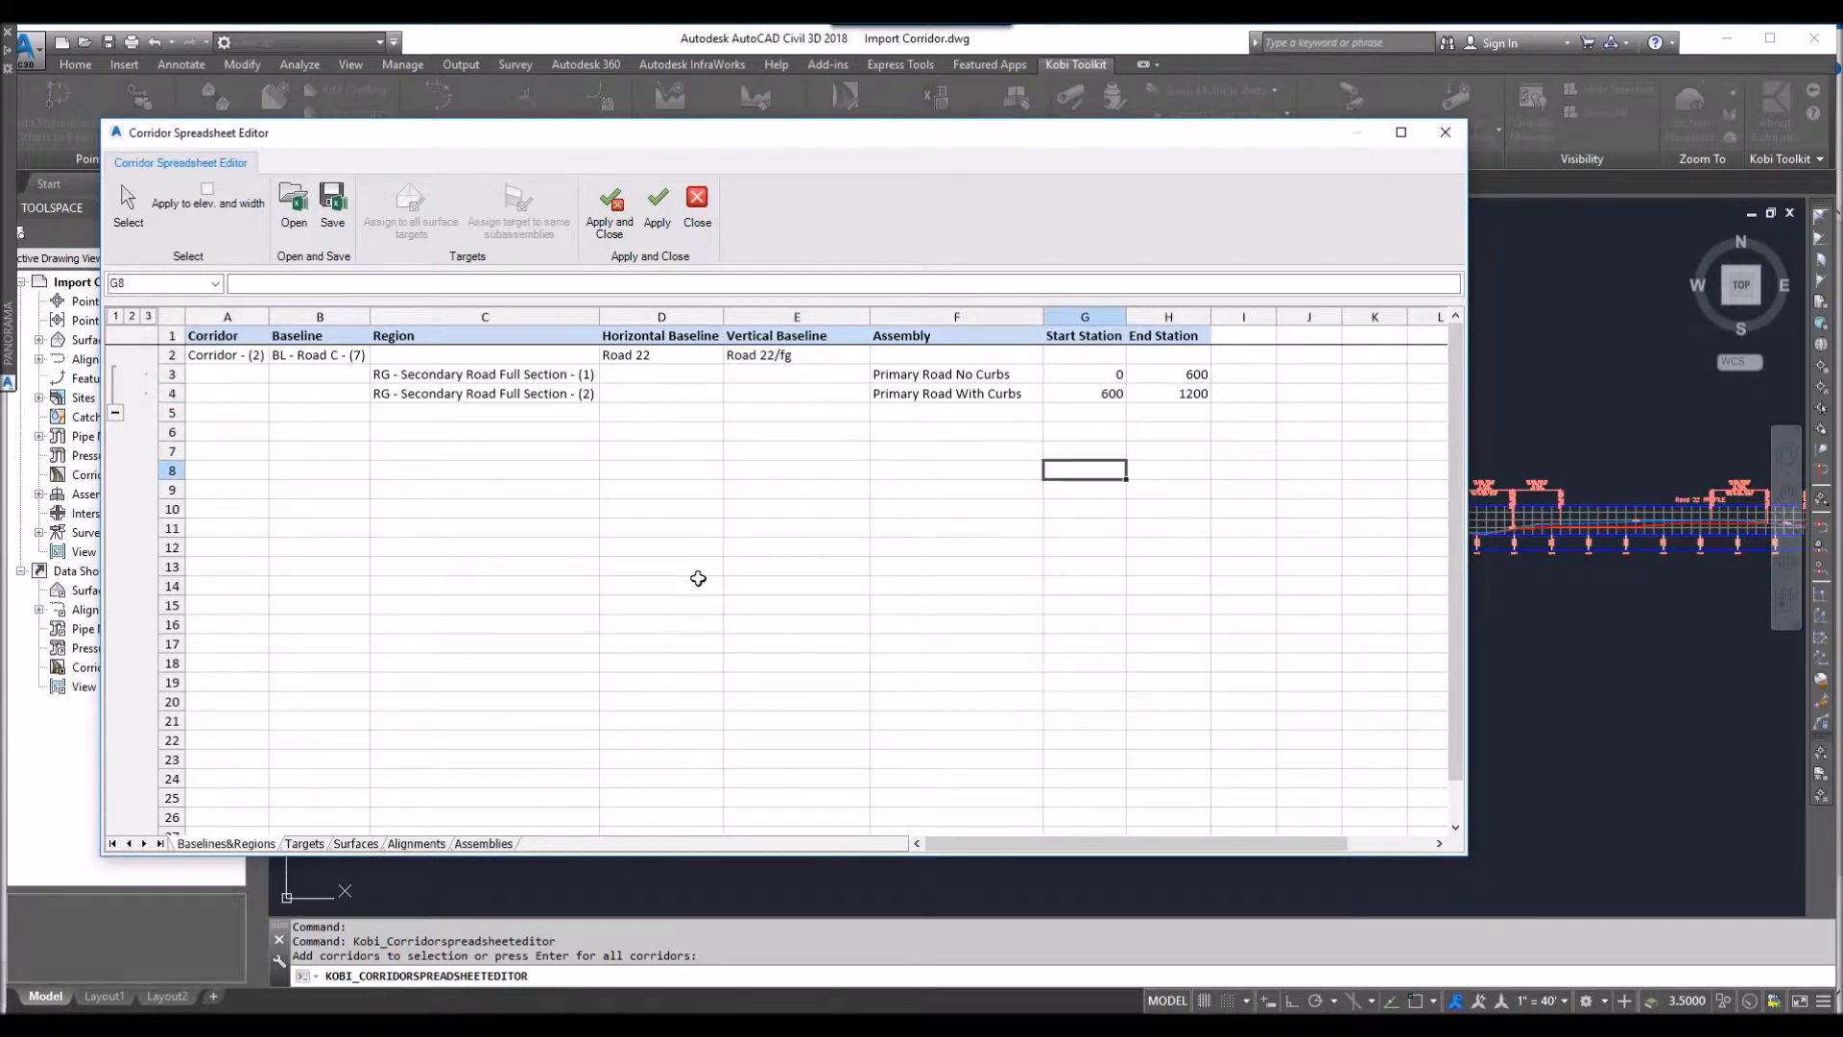
left_click(663, 228)
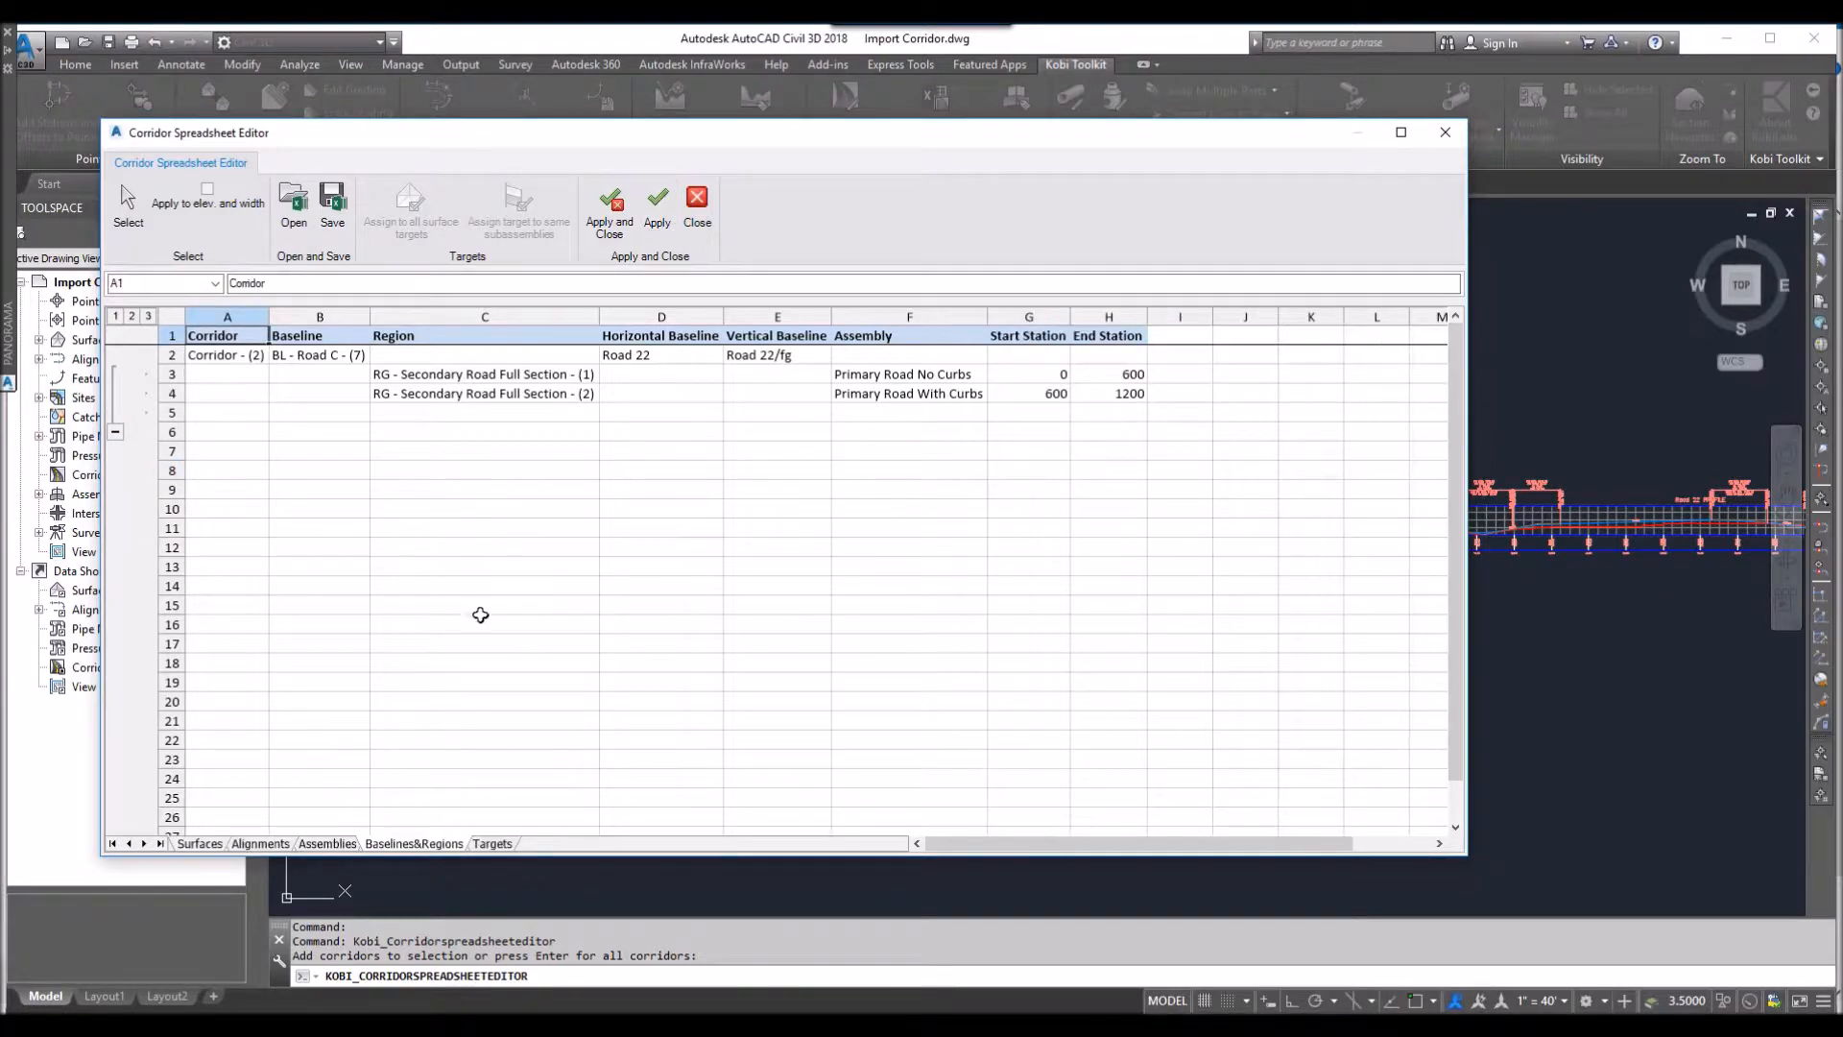
Set the first region's left DaylightMinOffset target surface to XG and assign it to all surface targets
left_click(500, 844)
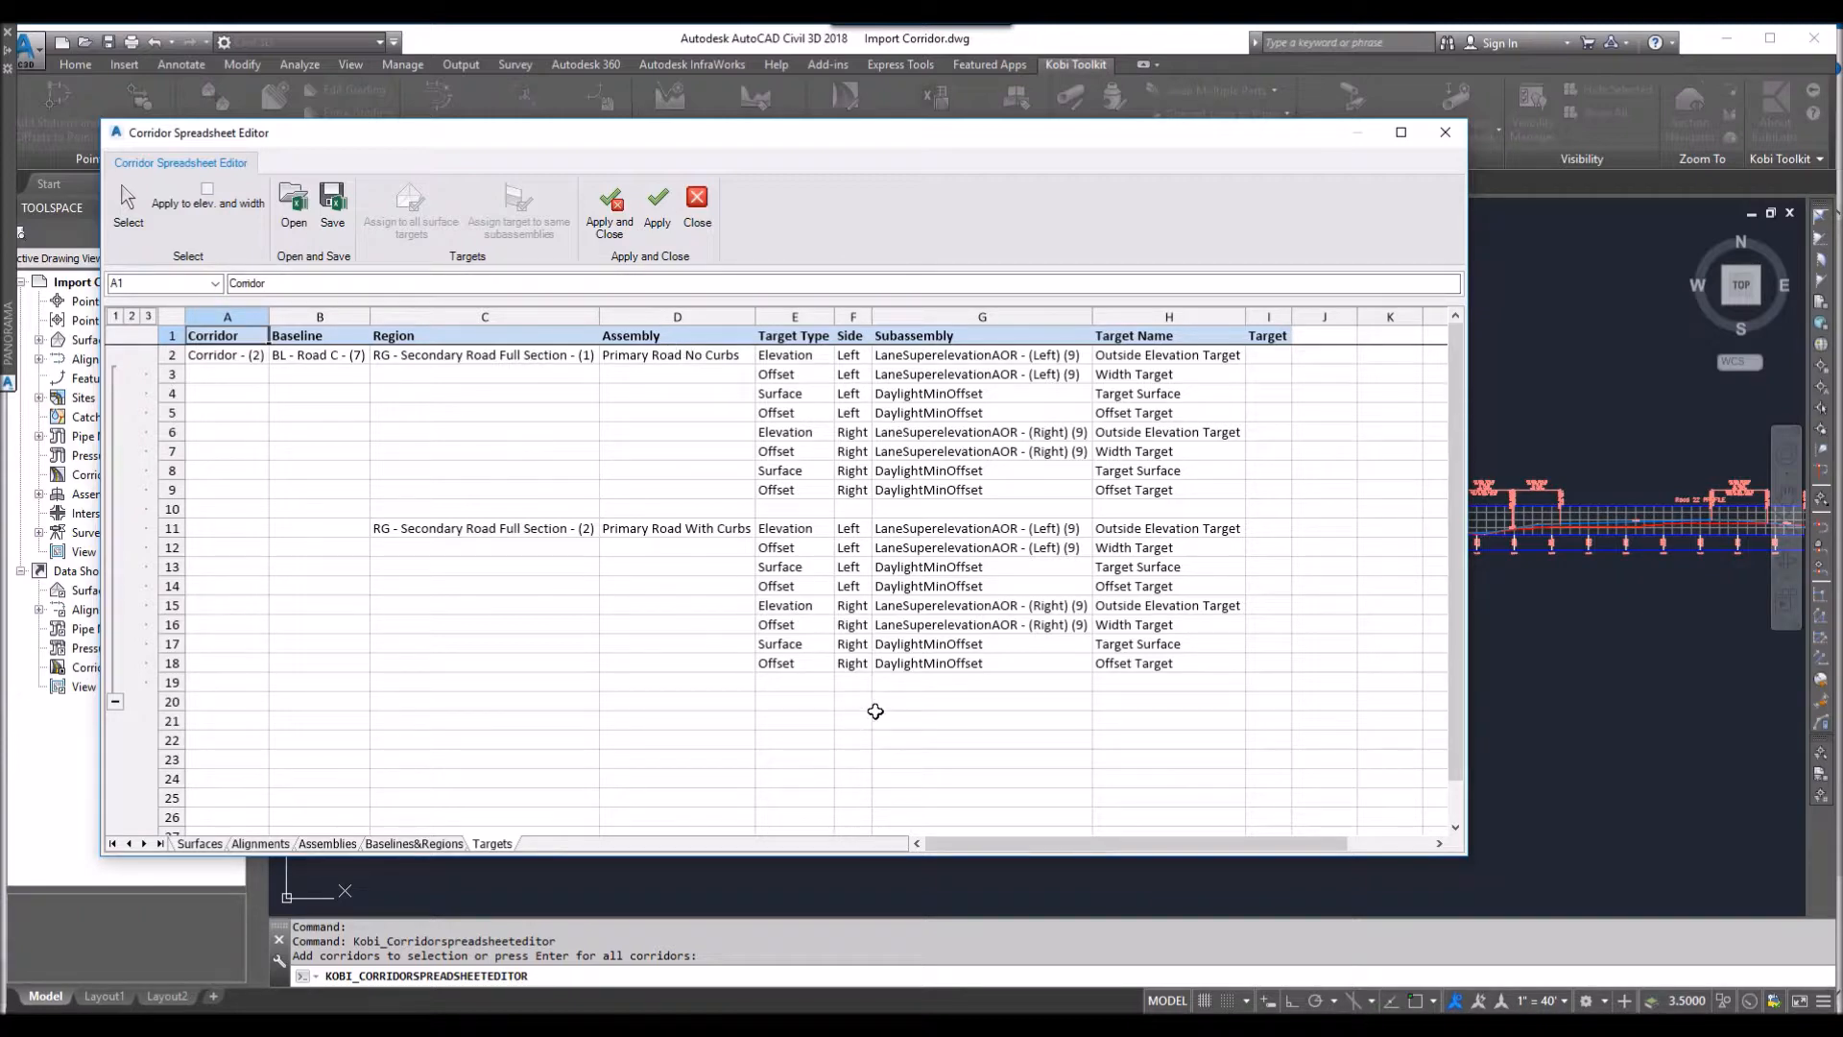
left_click(1270, 397)
left_click(1301, 393)
left_click(1269, 412)
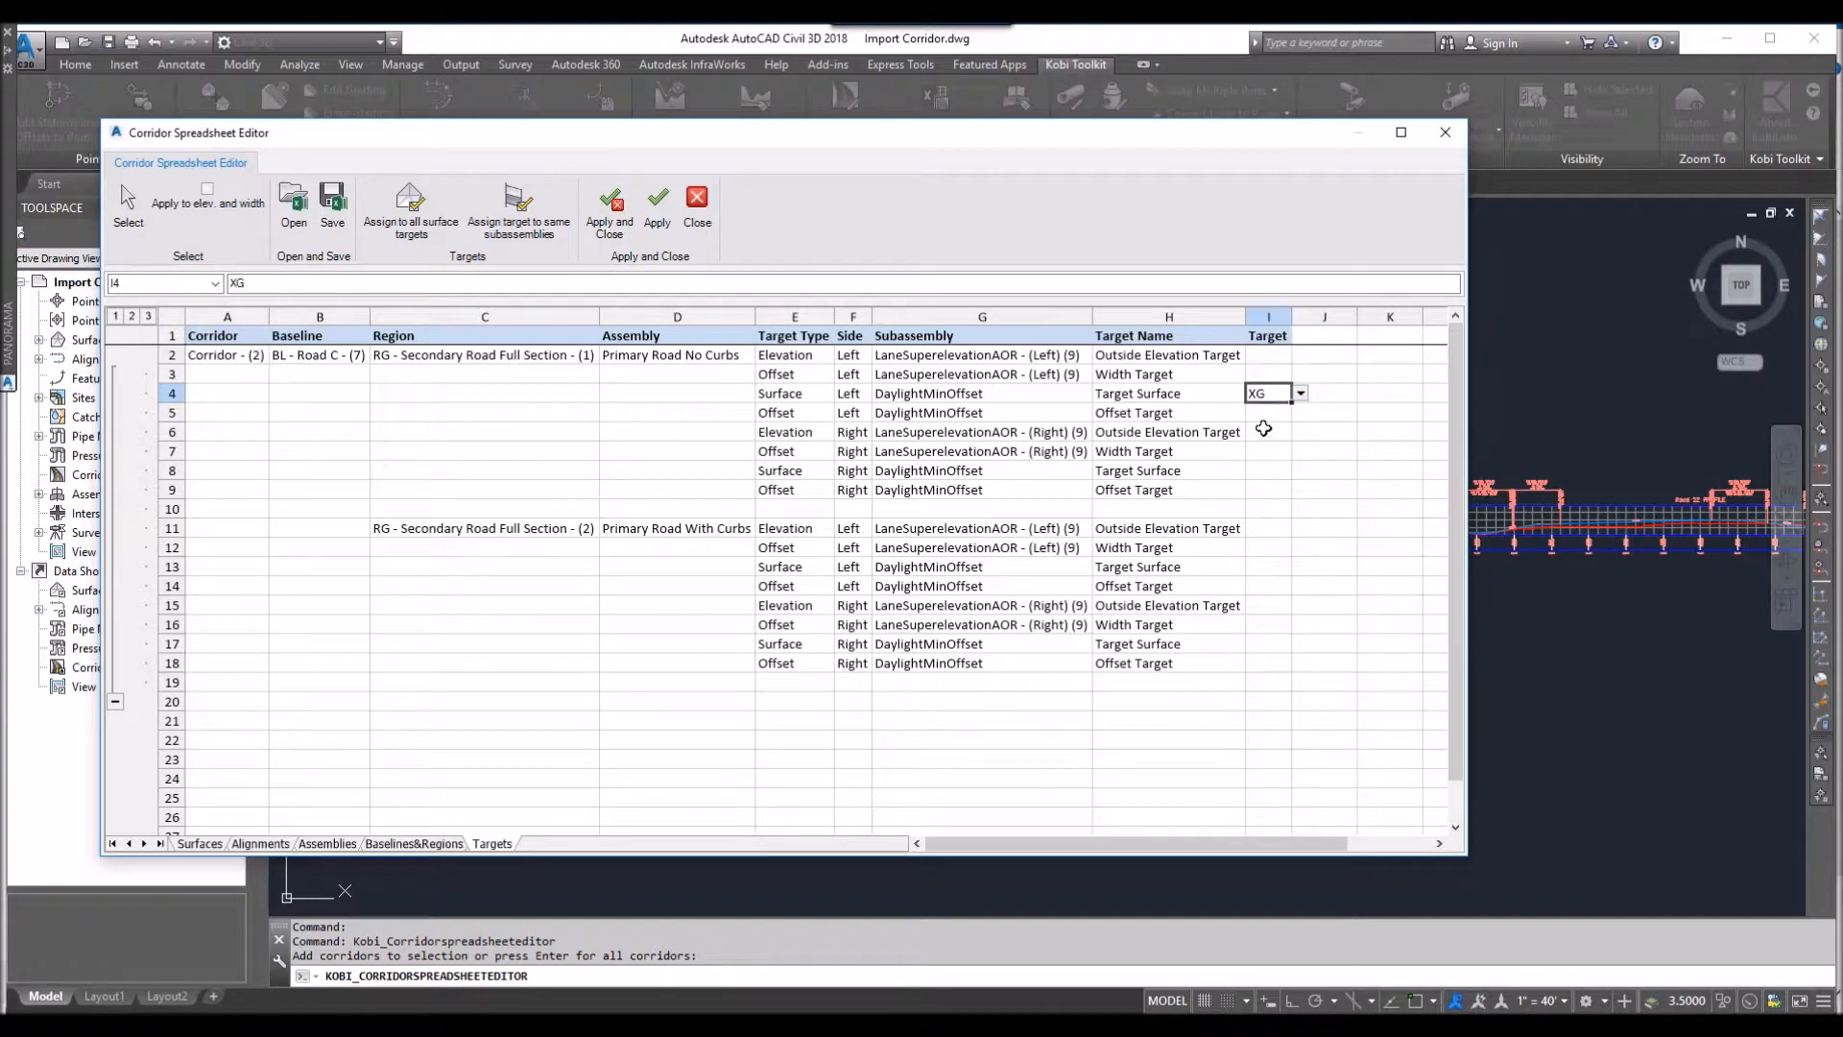
left_click(411, 206)
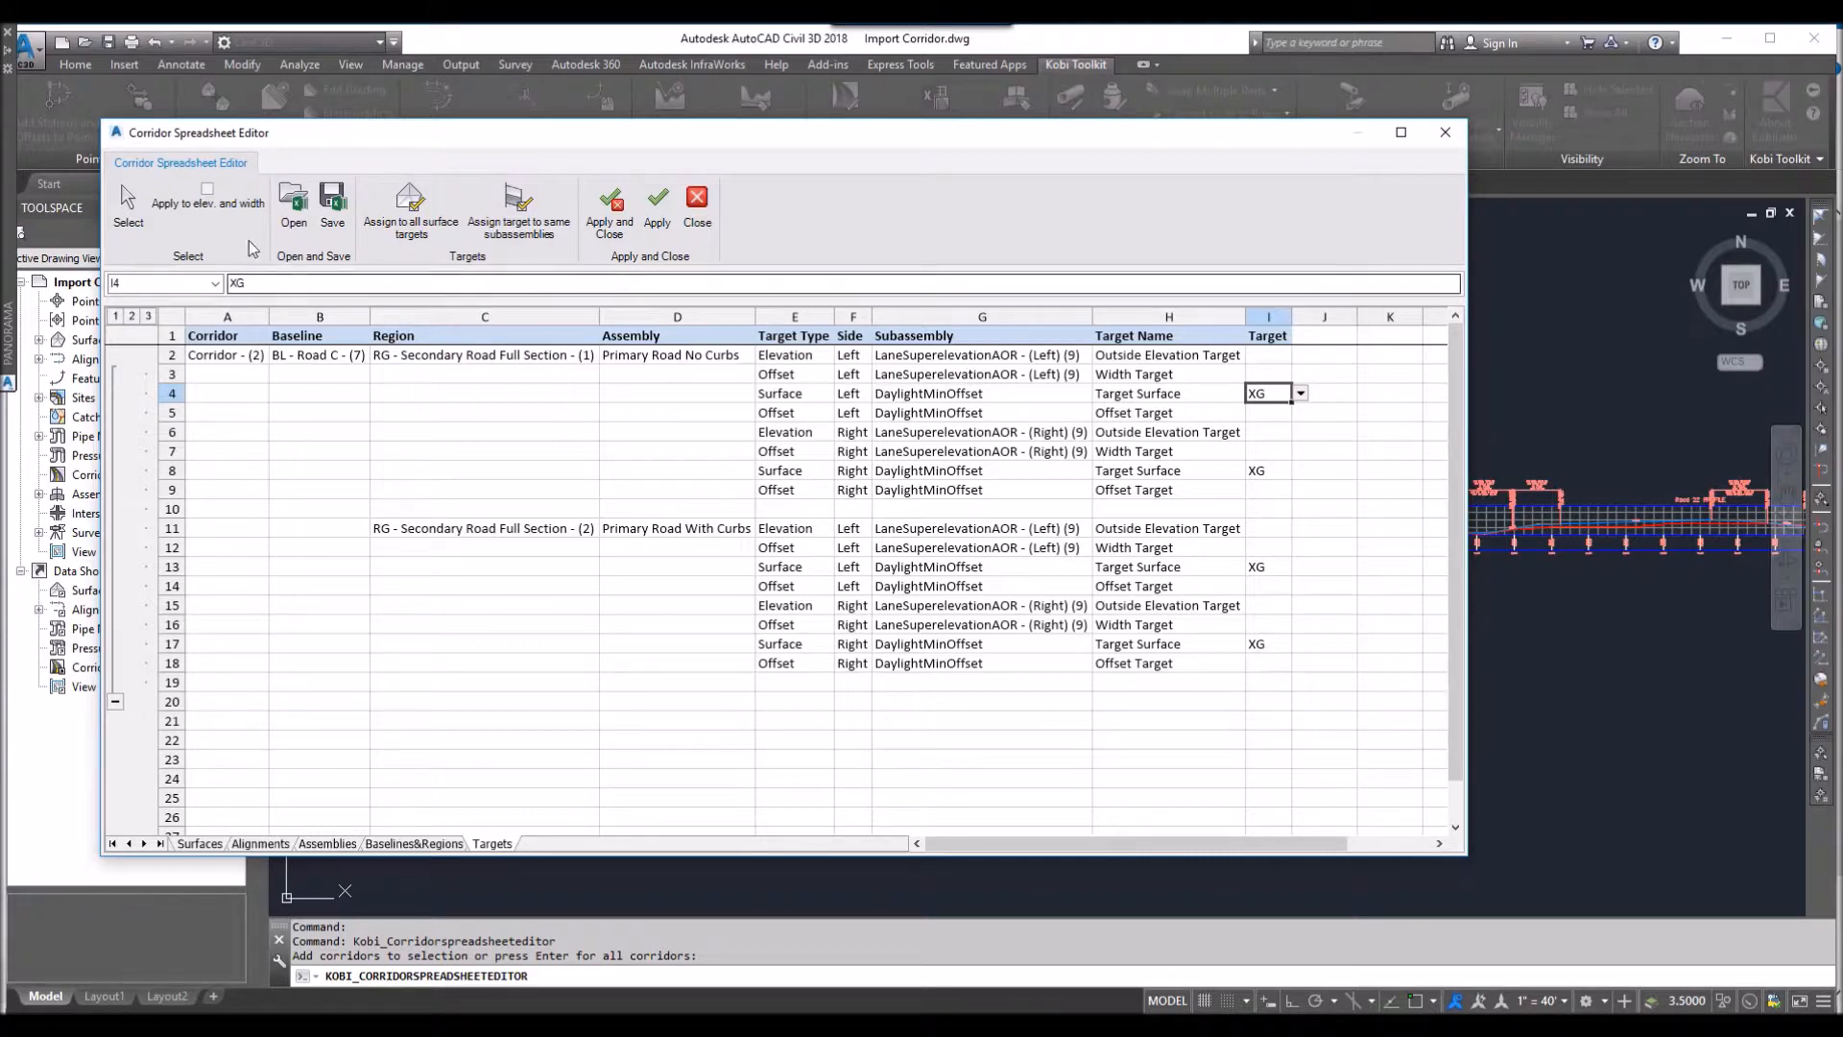
Enable applying targets to elevation and width, and target the first region's left lane to Road 22-Left-12.00 with profile Road 22-Left-12.00 - -12.000
left_click(208, 191)
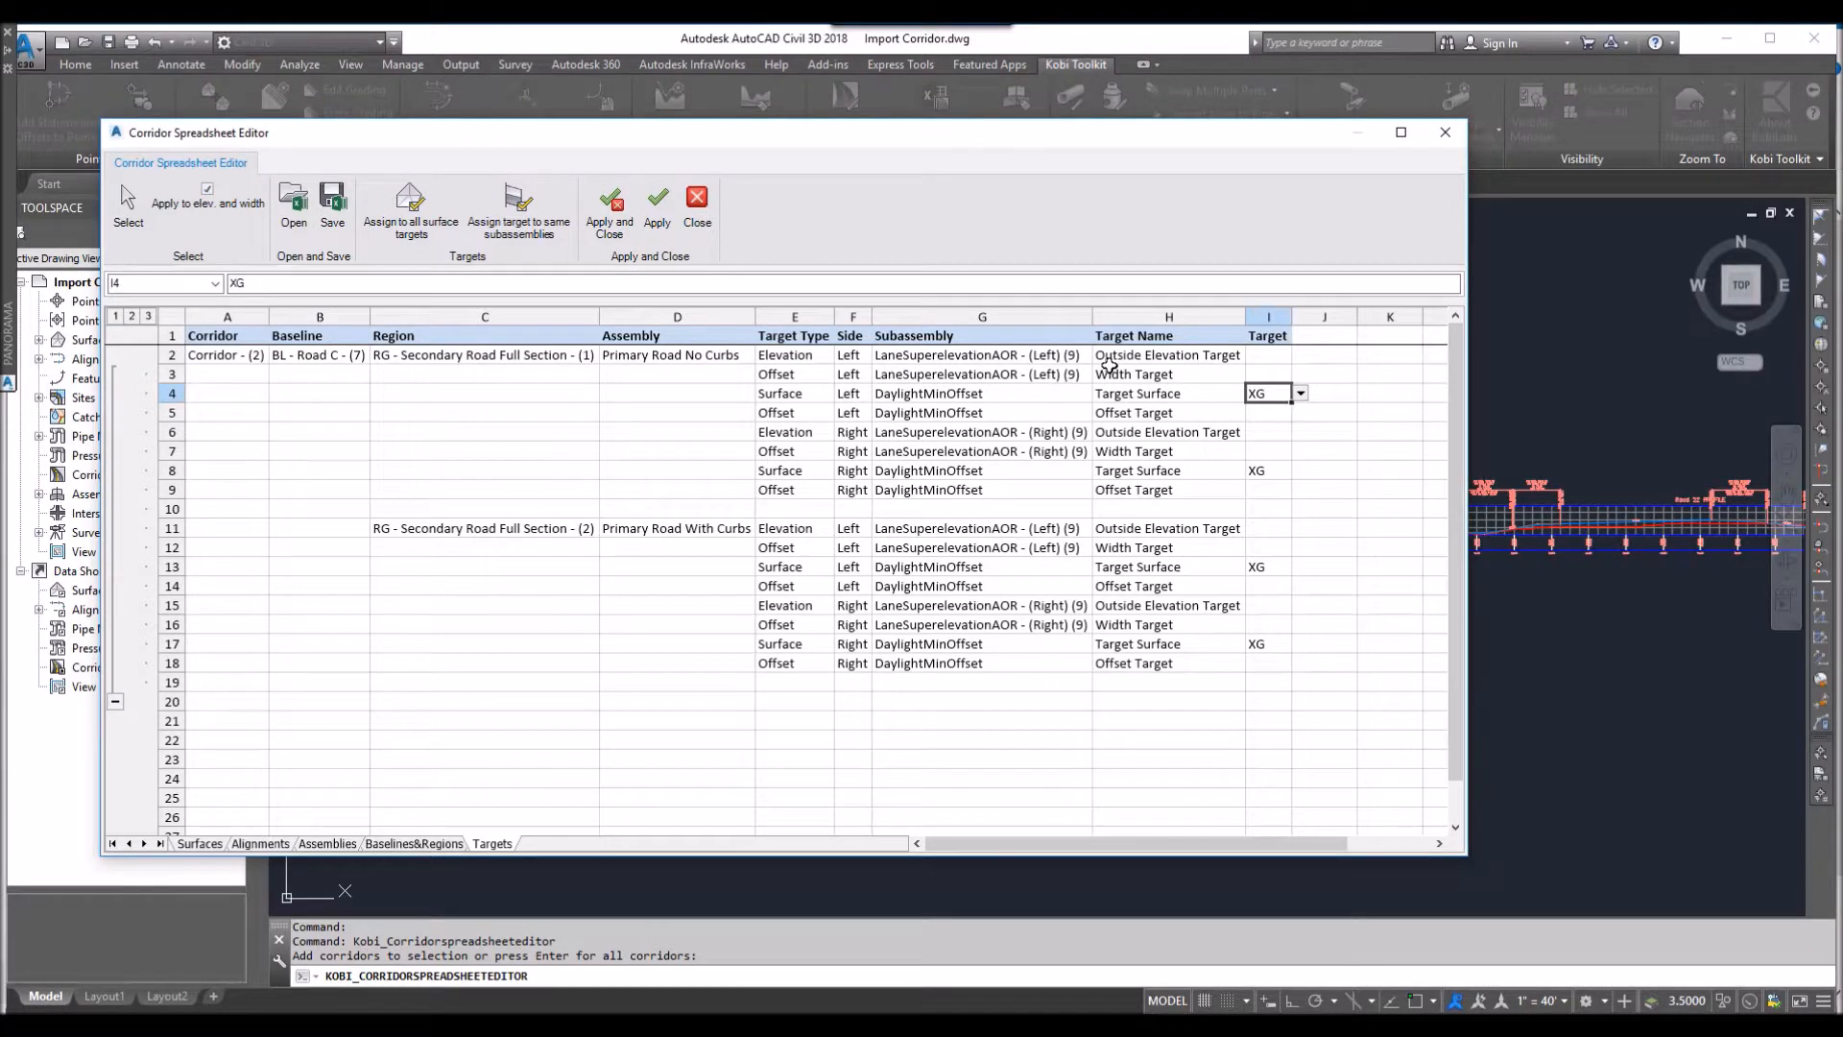
left_click(1269, 375)
left_click(1301, 375)
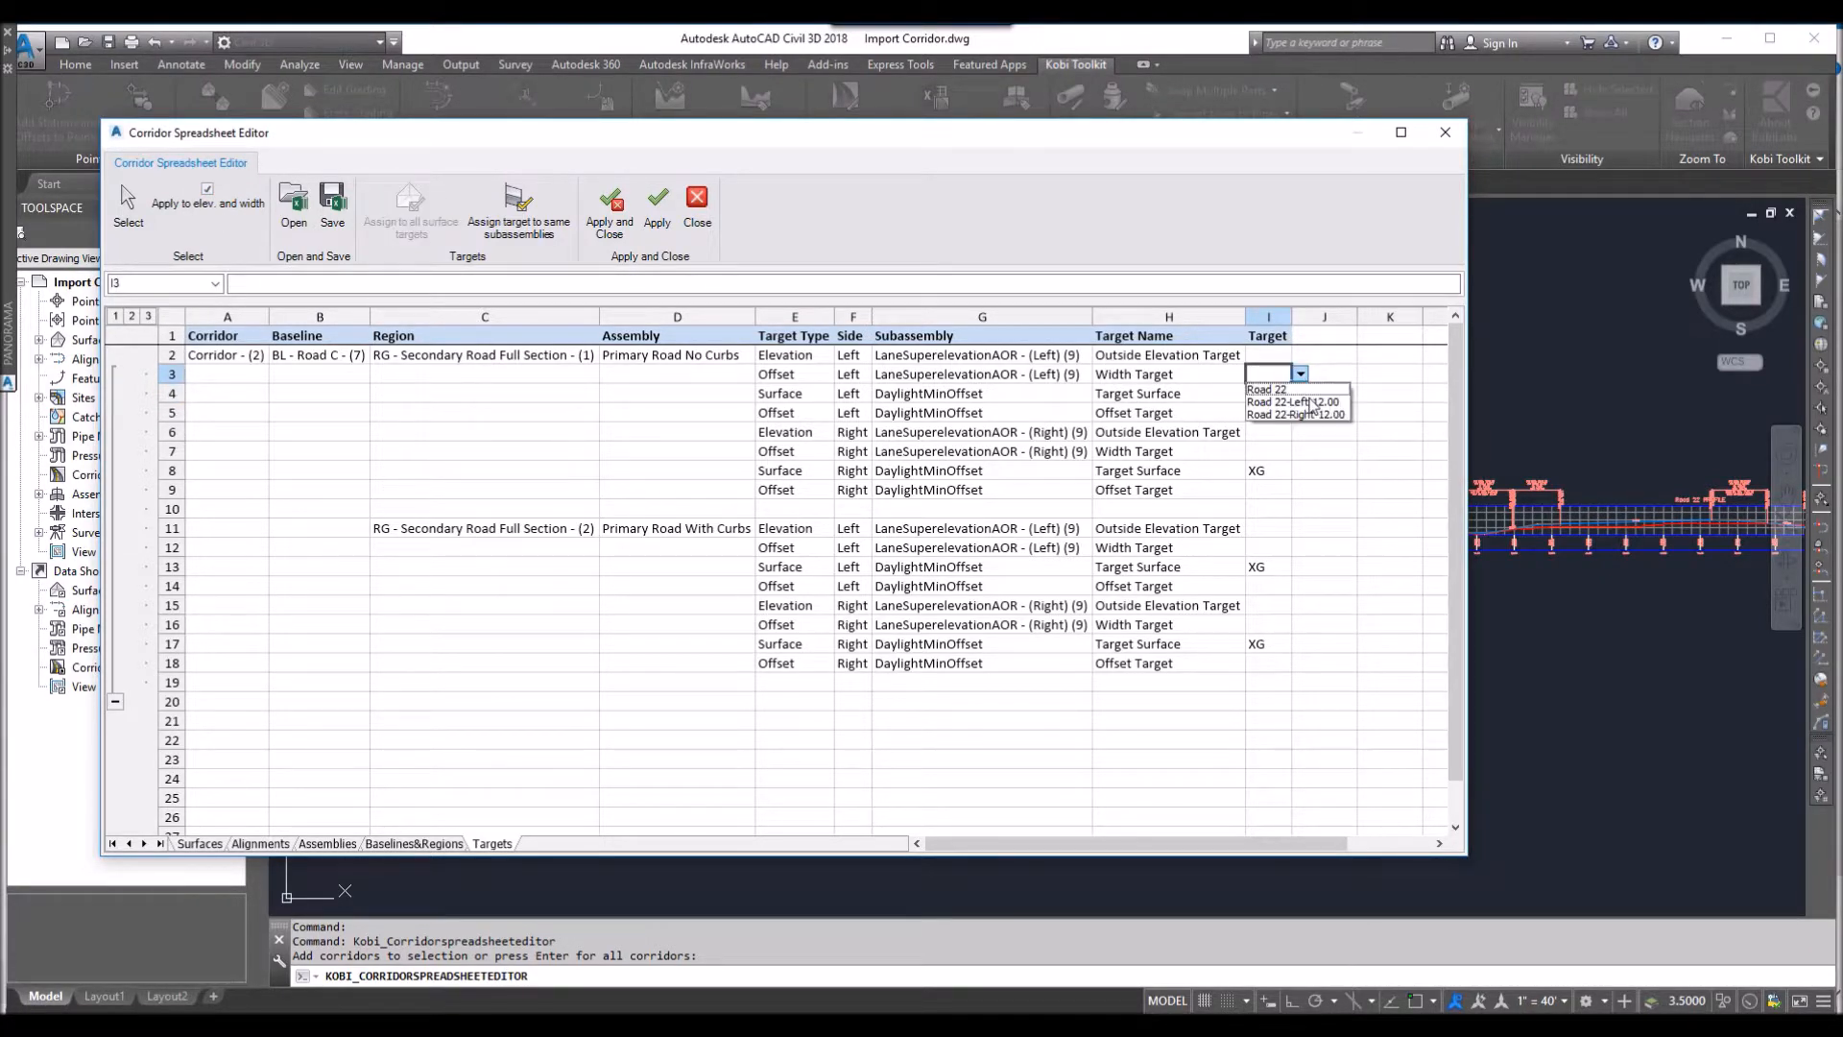
left_click(1302, 403)
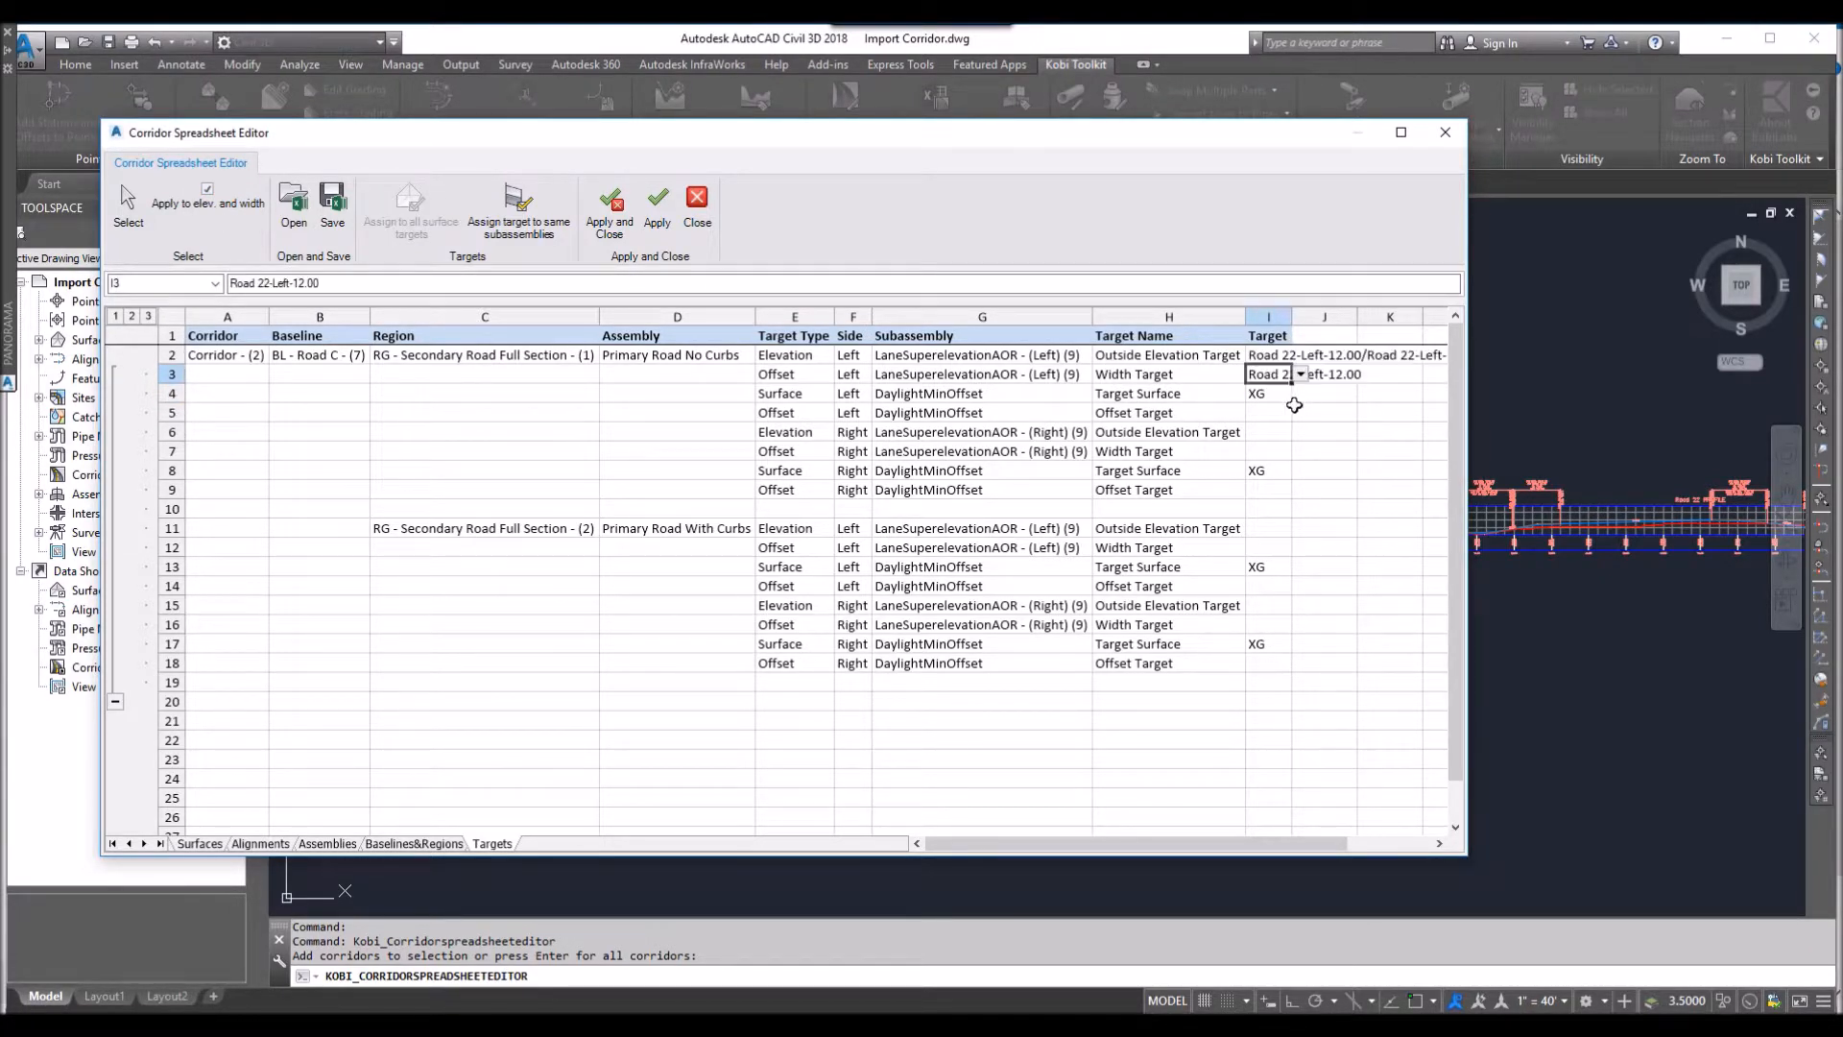
left_click(1275, 355)
left_click(1301, 355)
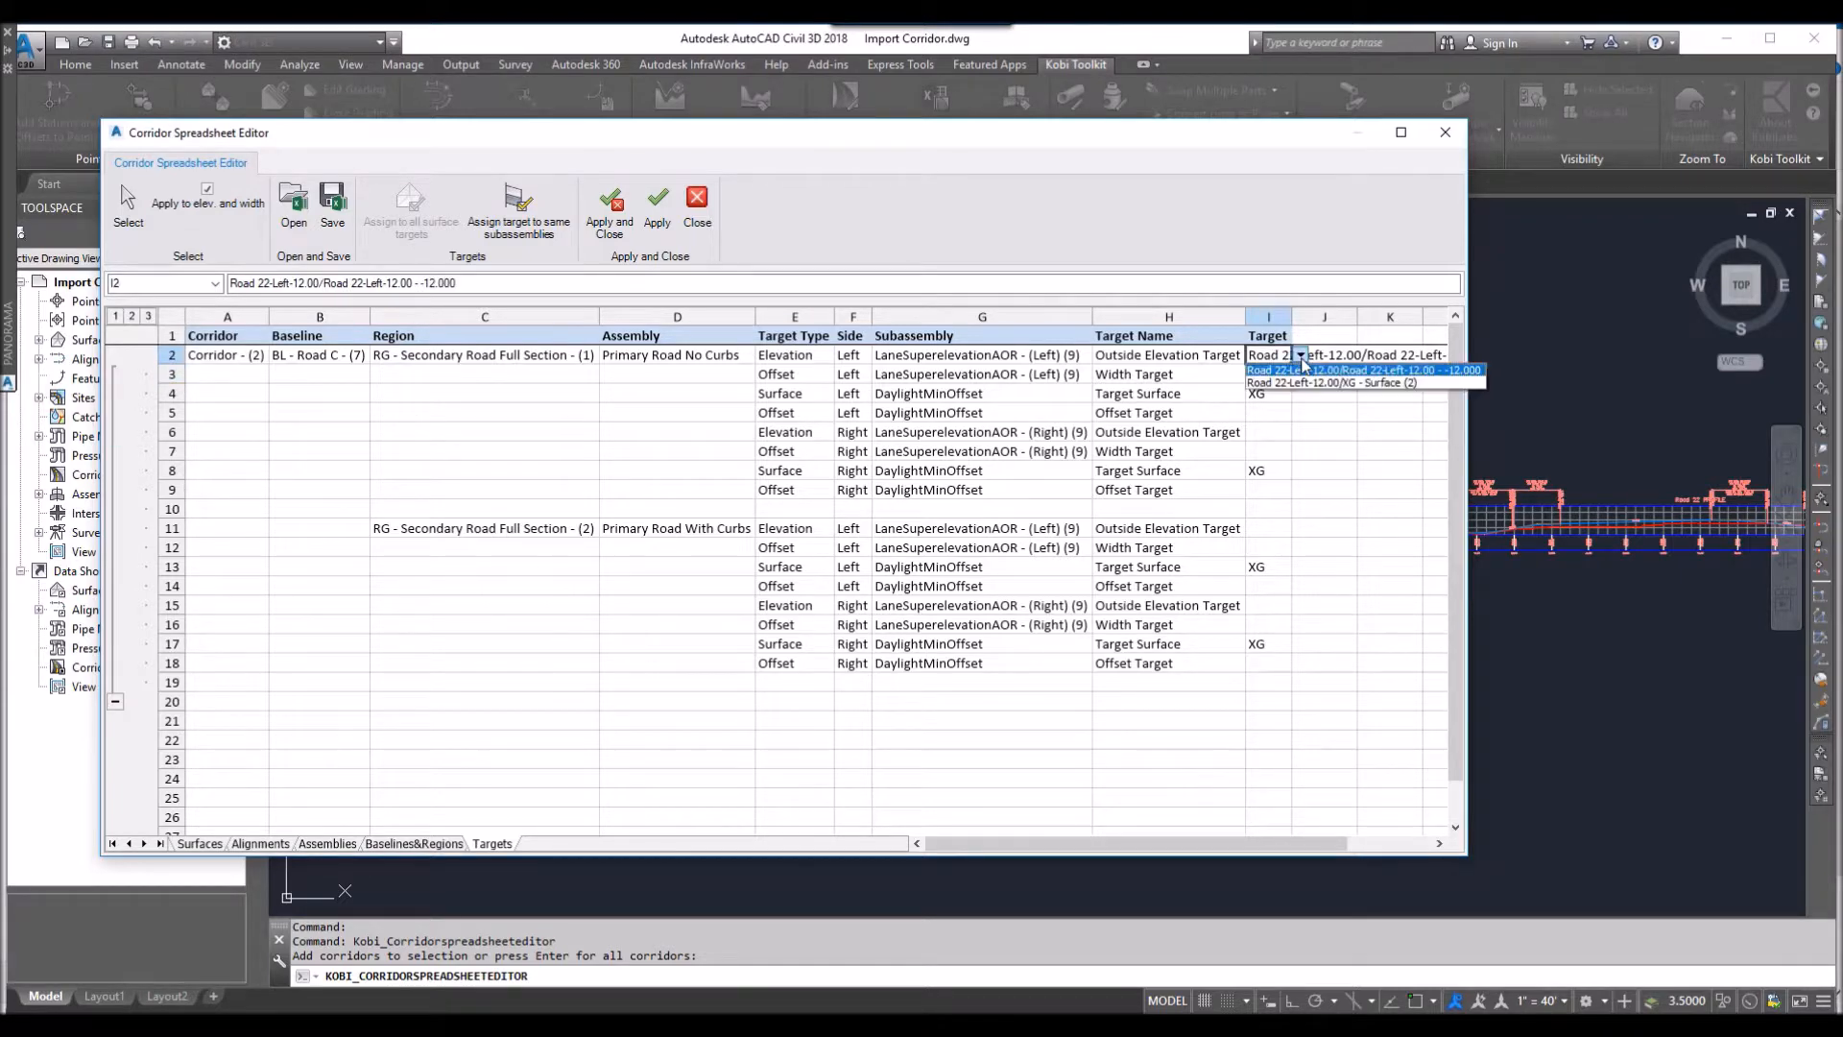
left_click(1315, 374)
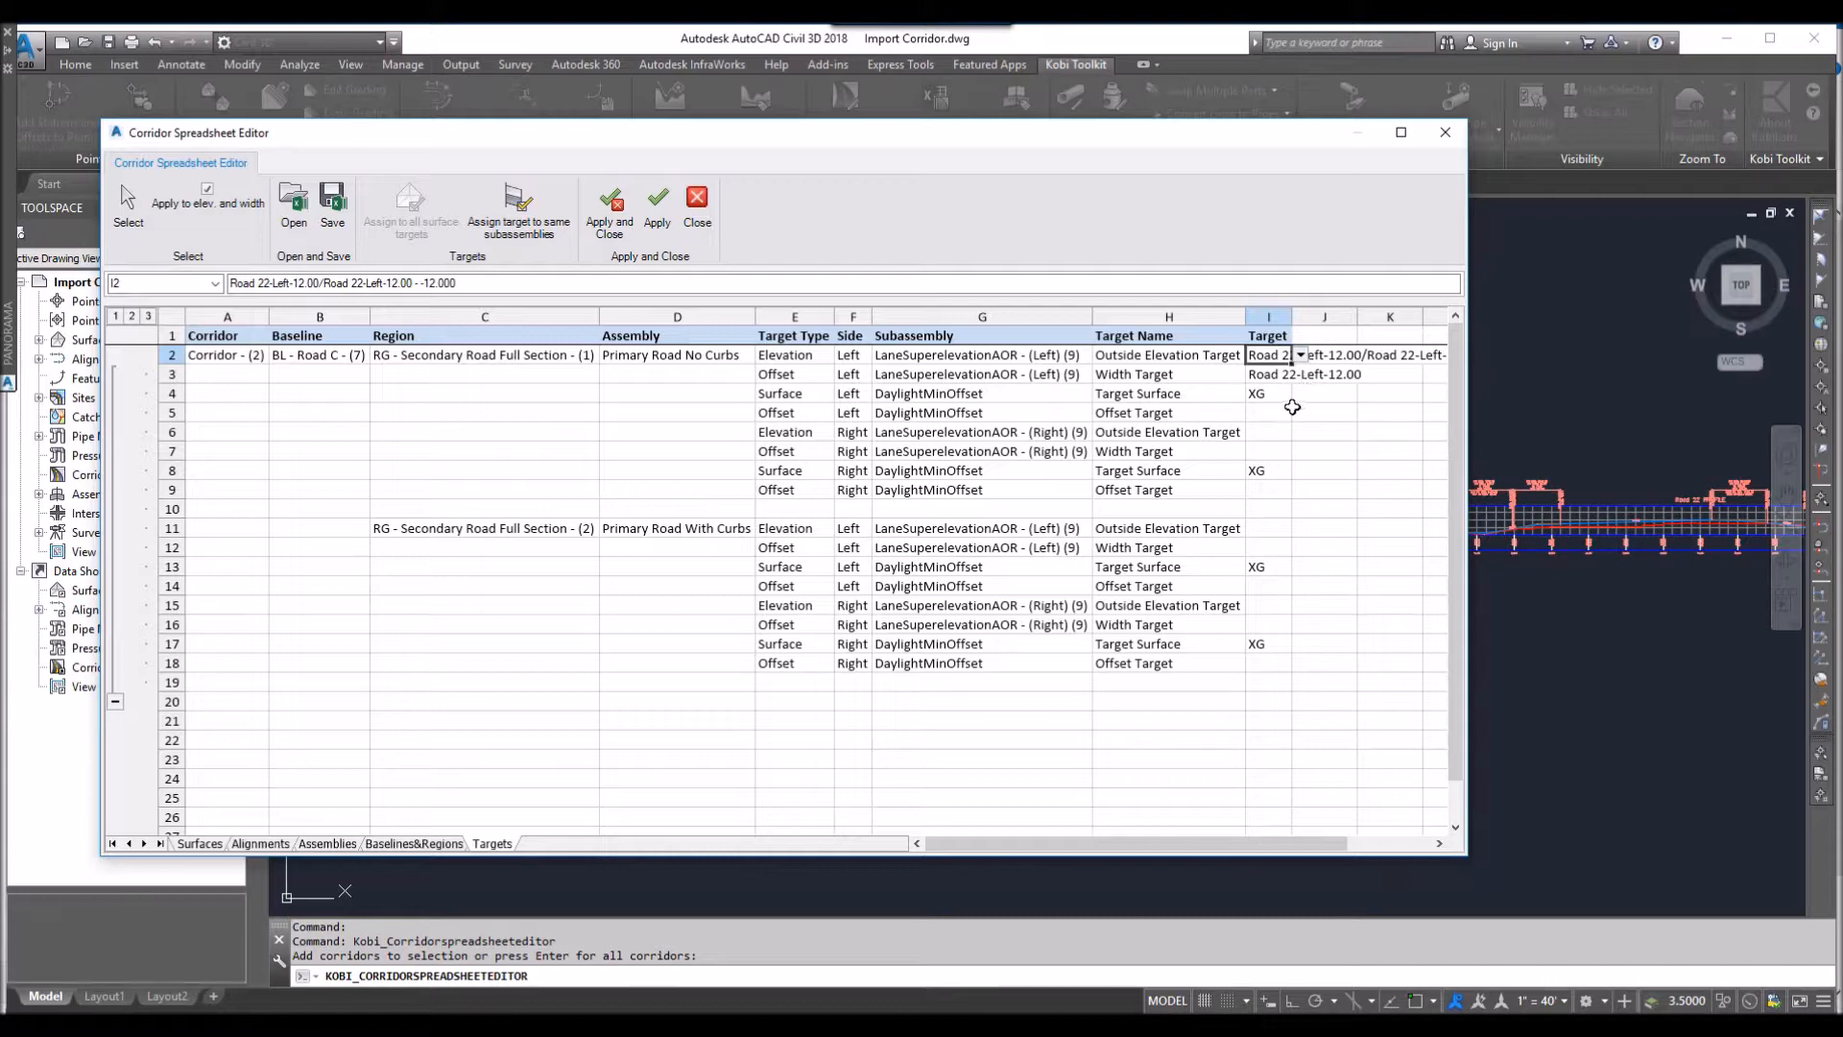
Set the width target of the first region's right lane to Road 22-Right-12.00, with the elevation target paired to it
left_click(1267, 451)
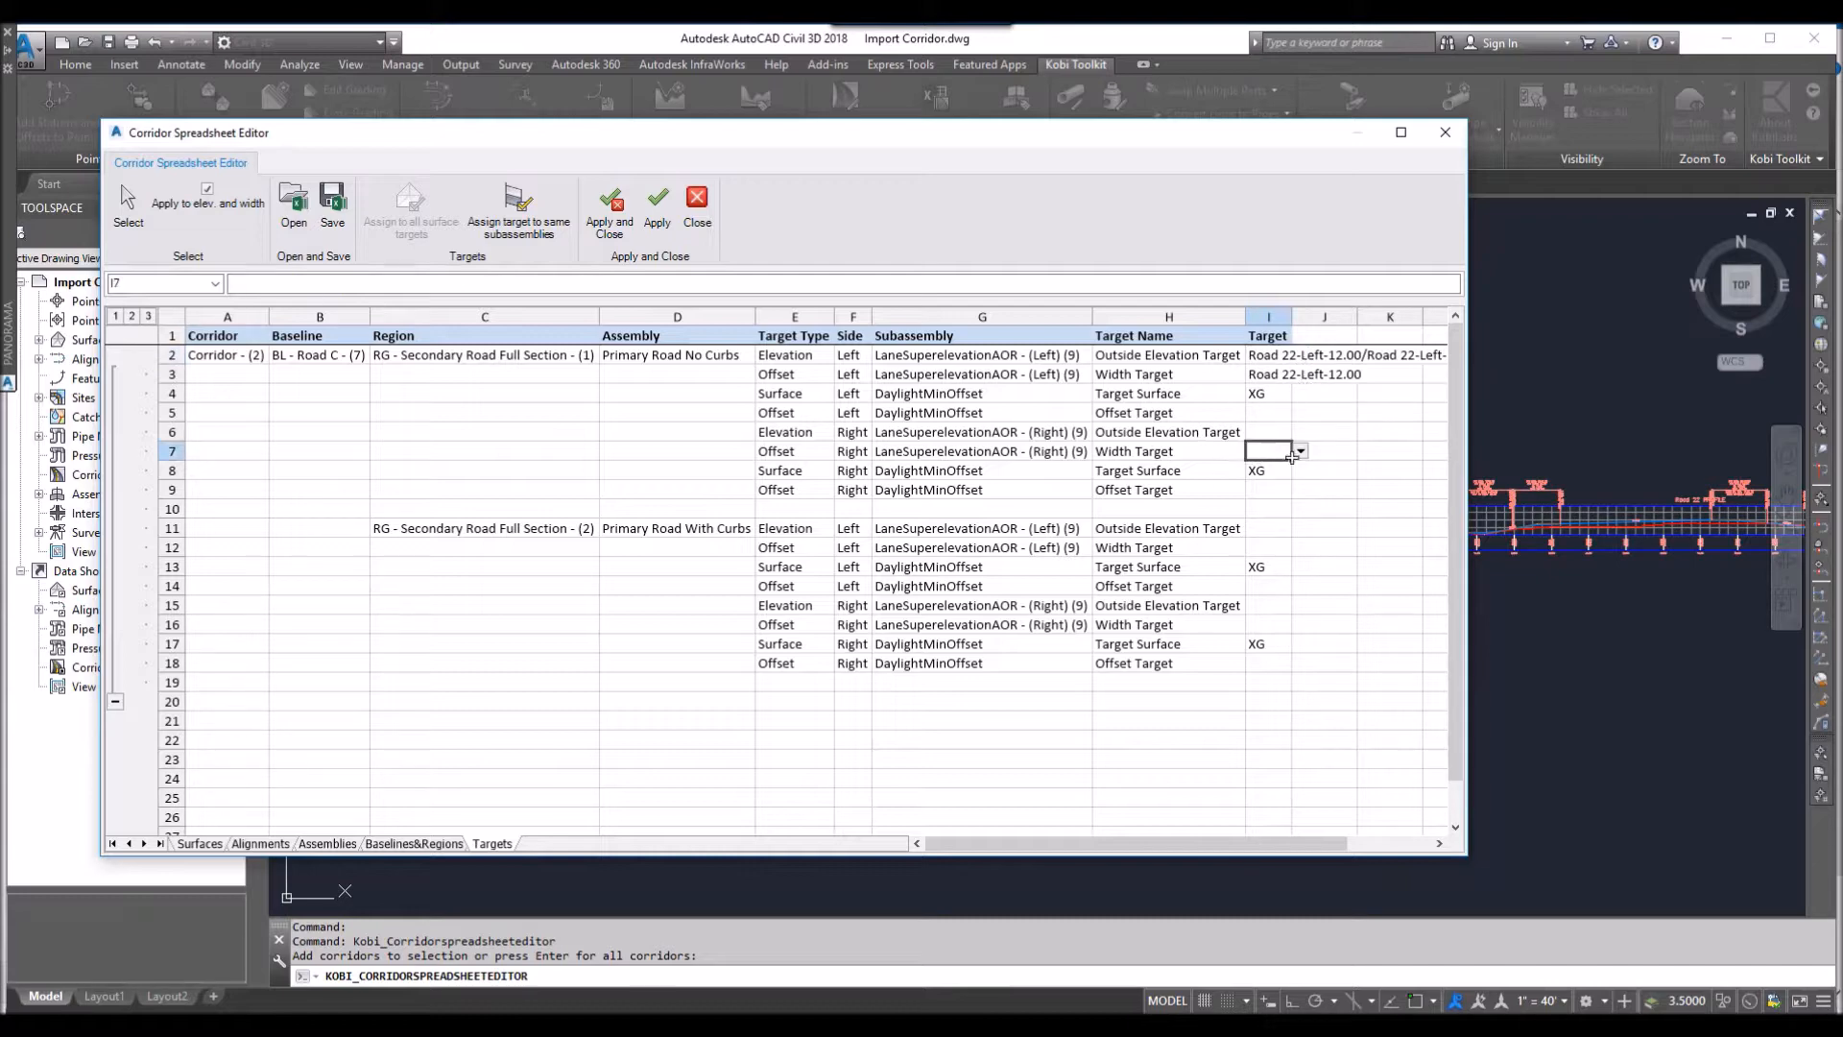
left_click(1301, 451)
left_click(1295, 492)
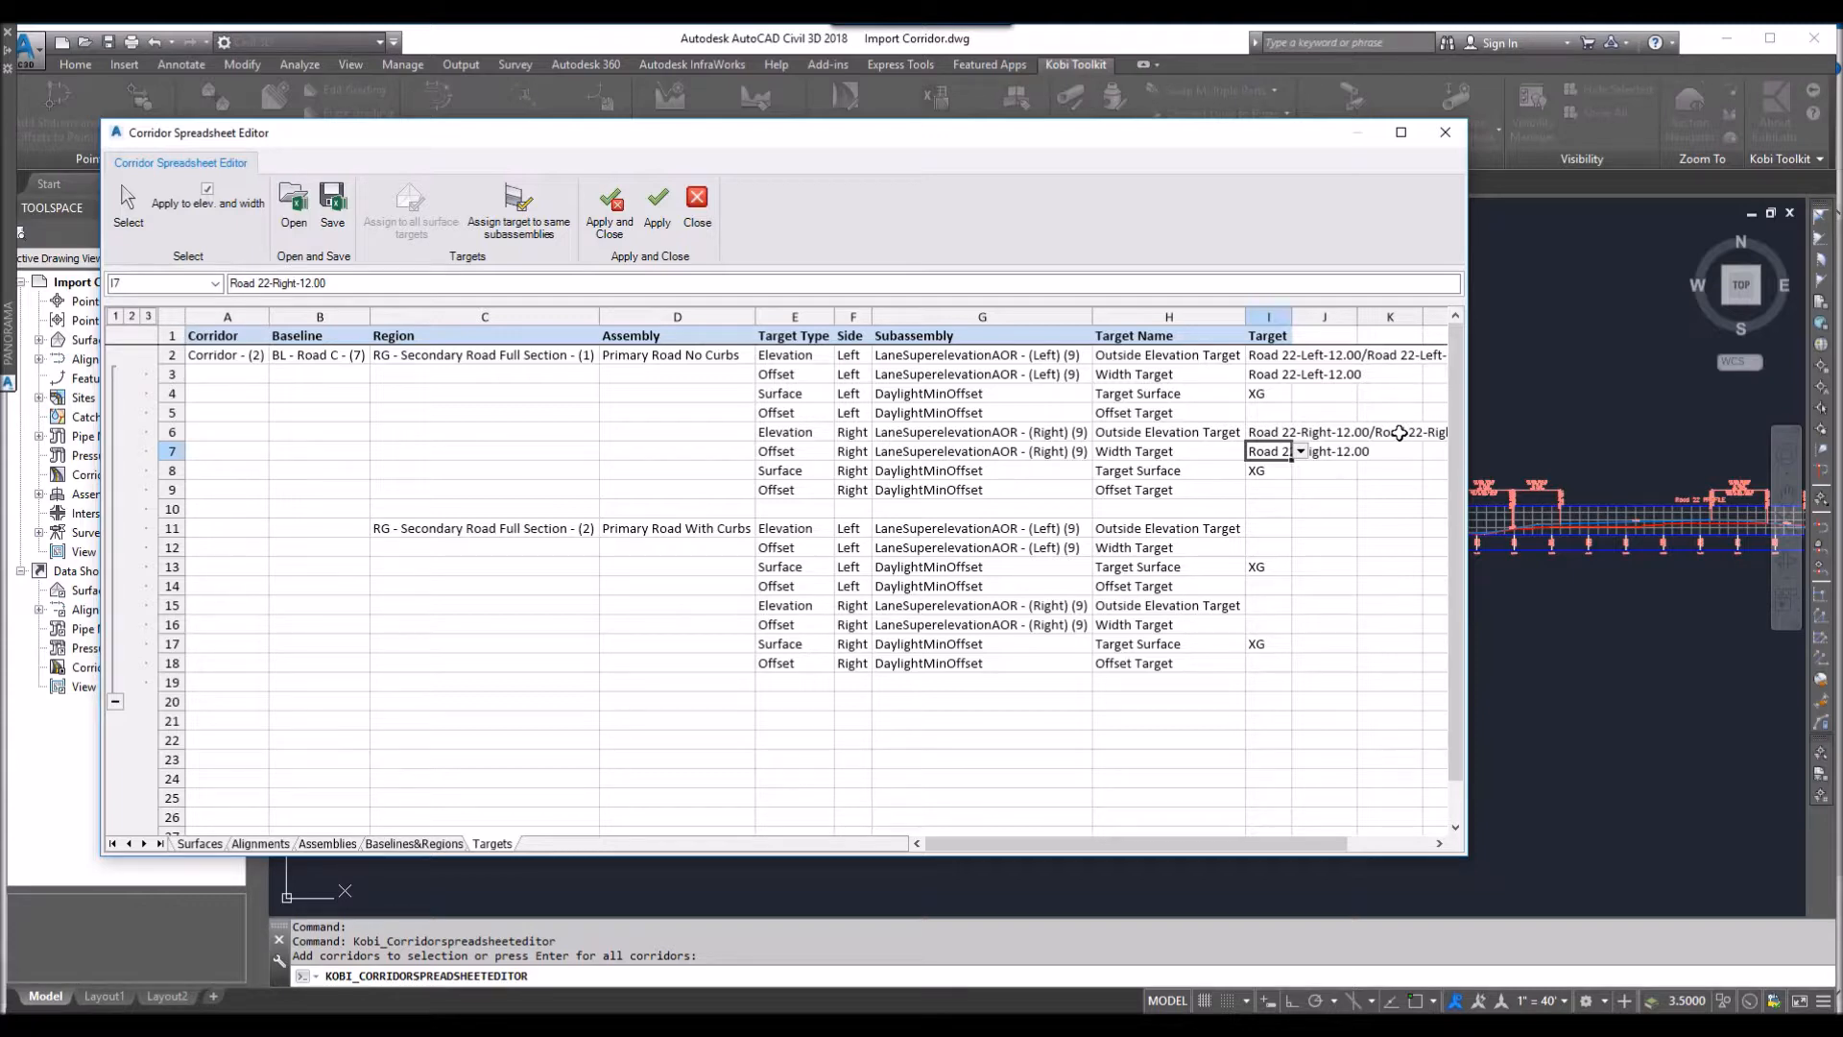
Assign the first region's left and right lane elevation and width targets to the same subassemblies, and apply everything to build the corridor
left_click(1272, 357)
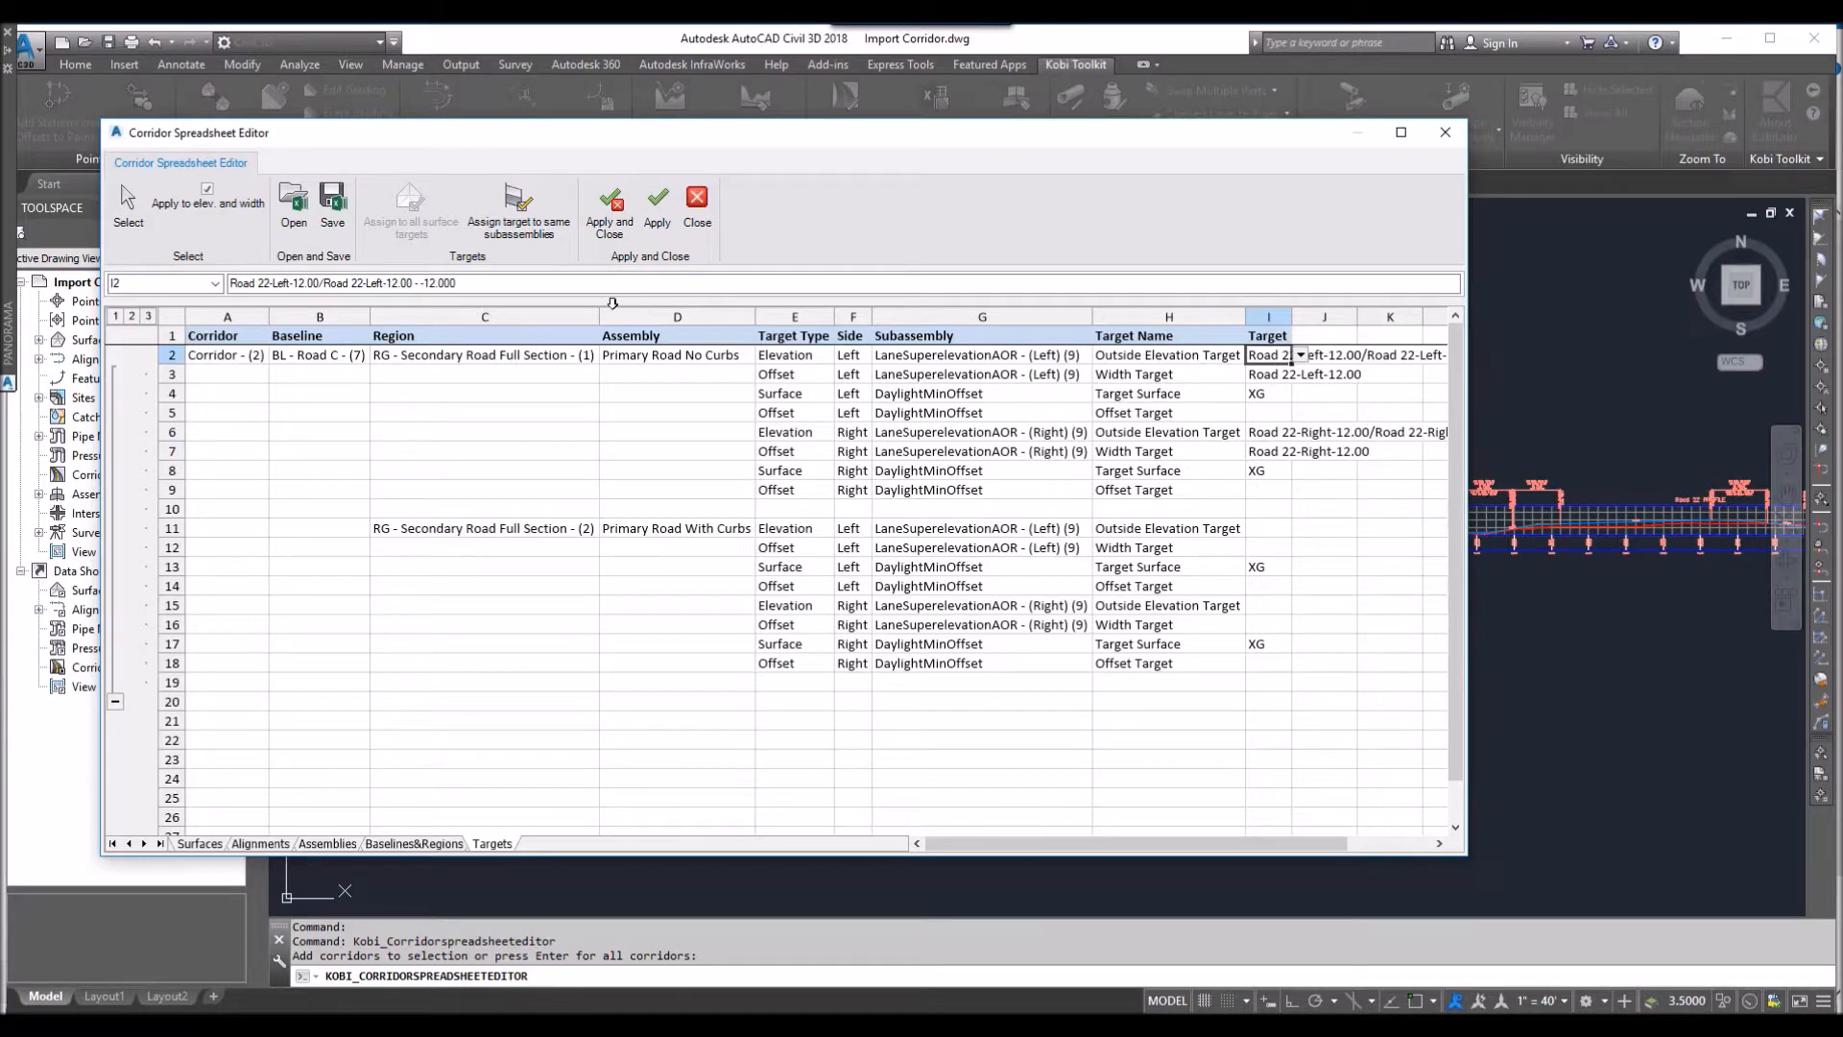
left_click(519, 211)
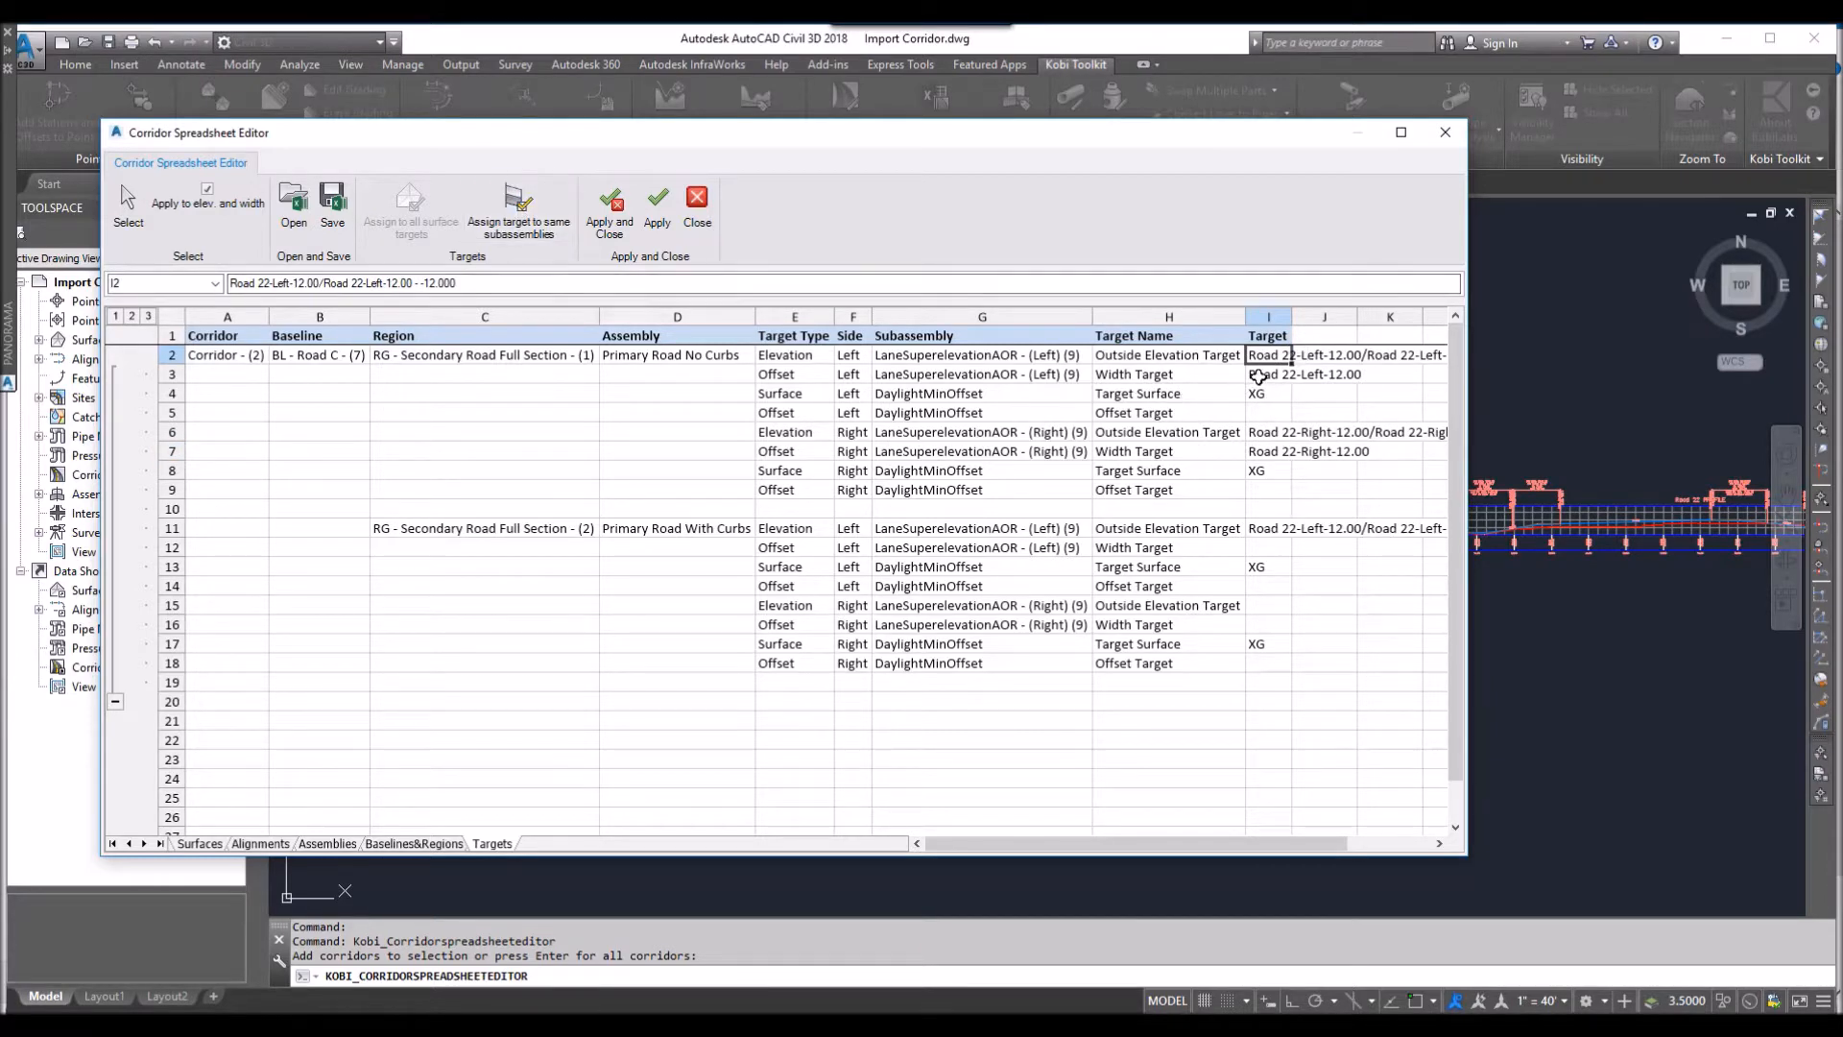
key("Down")
left_click(519, 206)
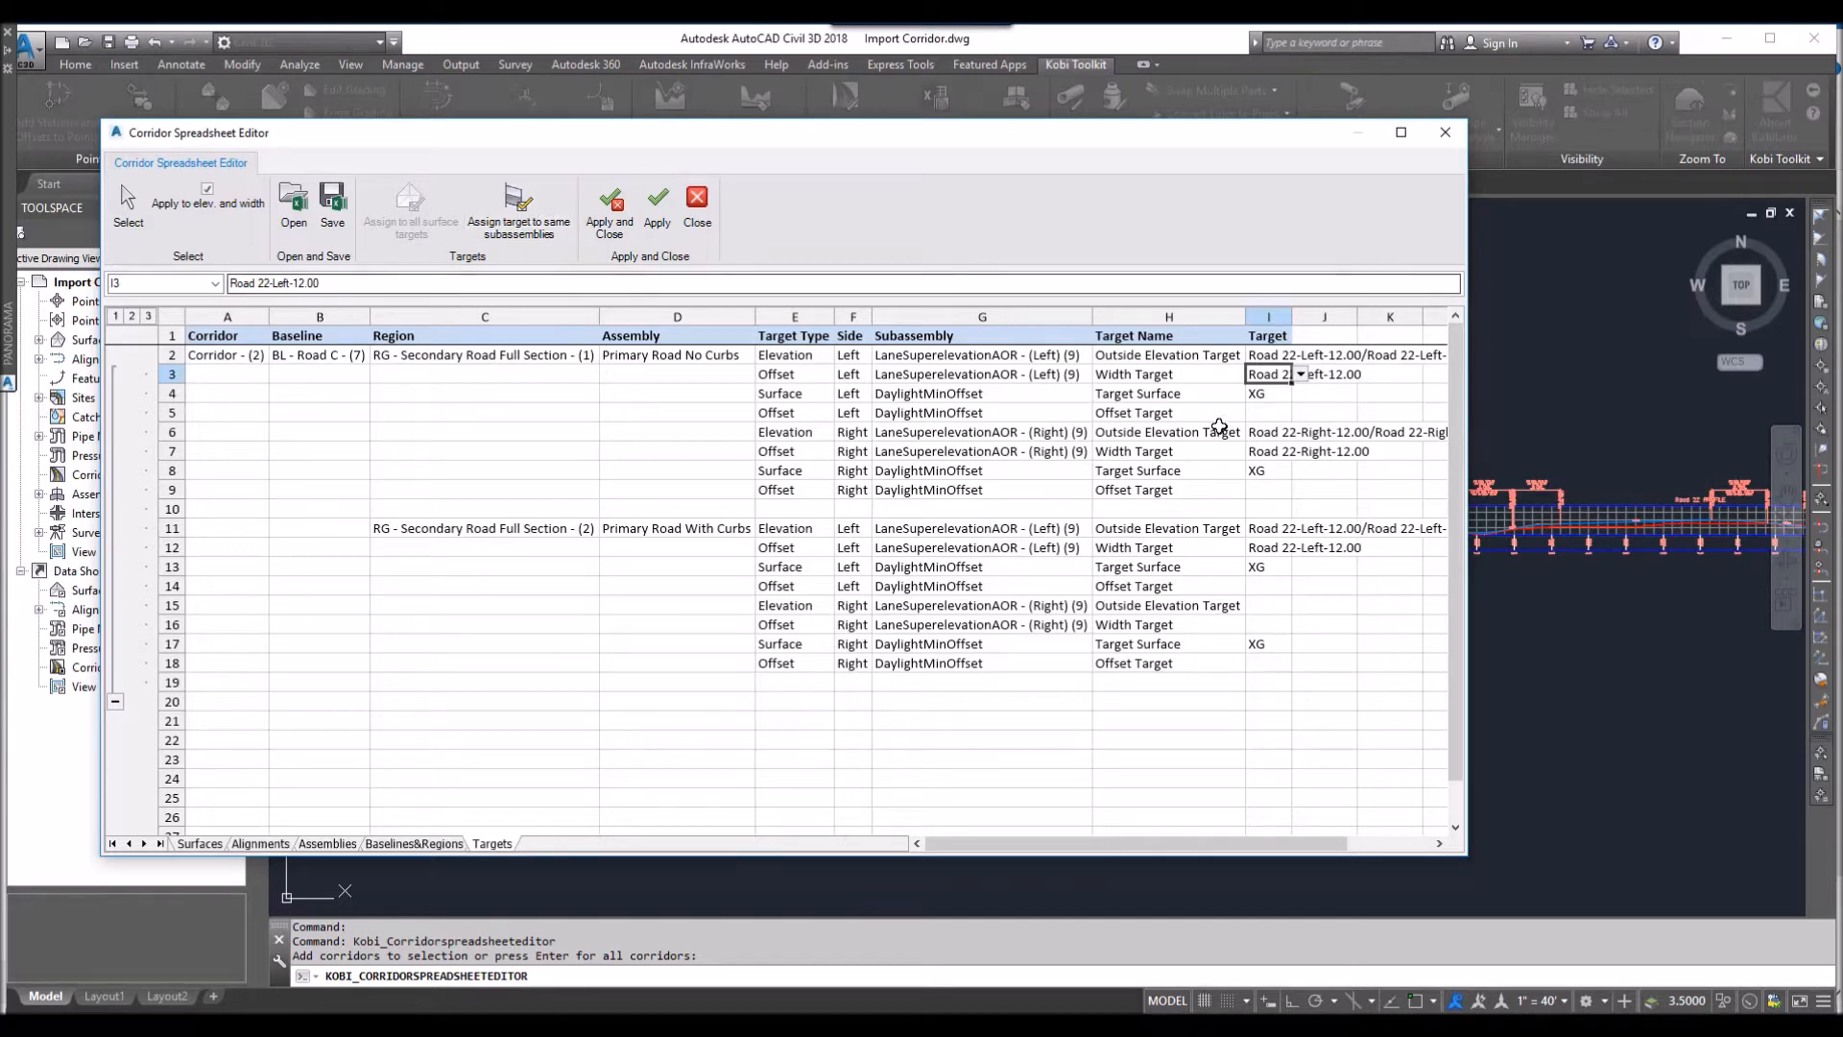
left_click(1267, 432)
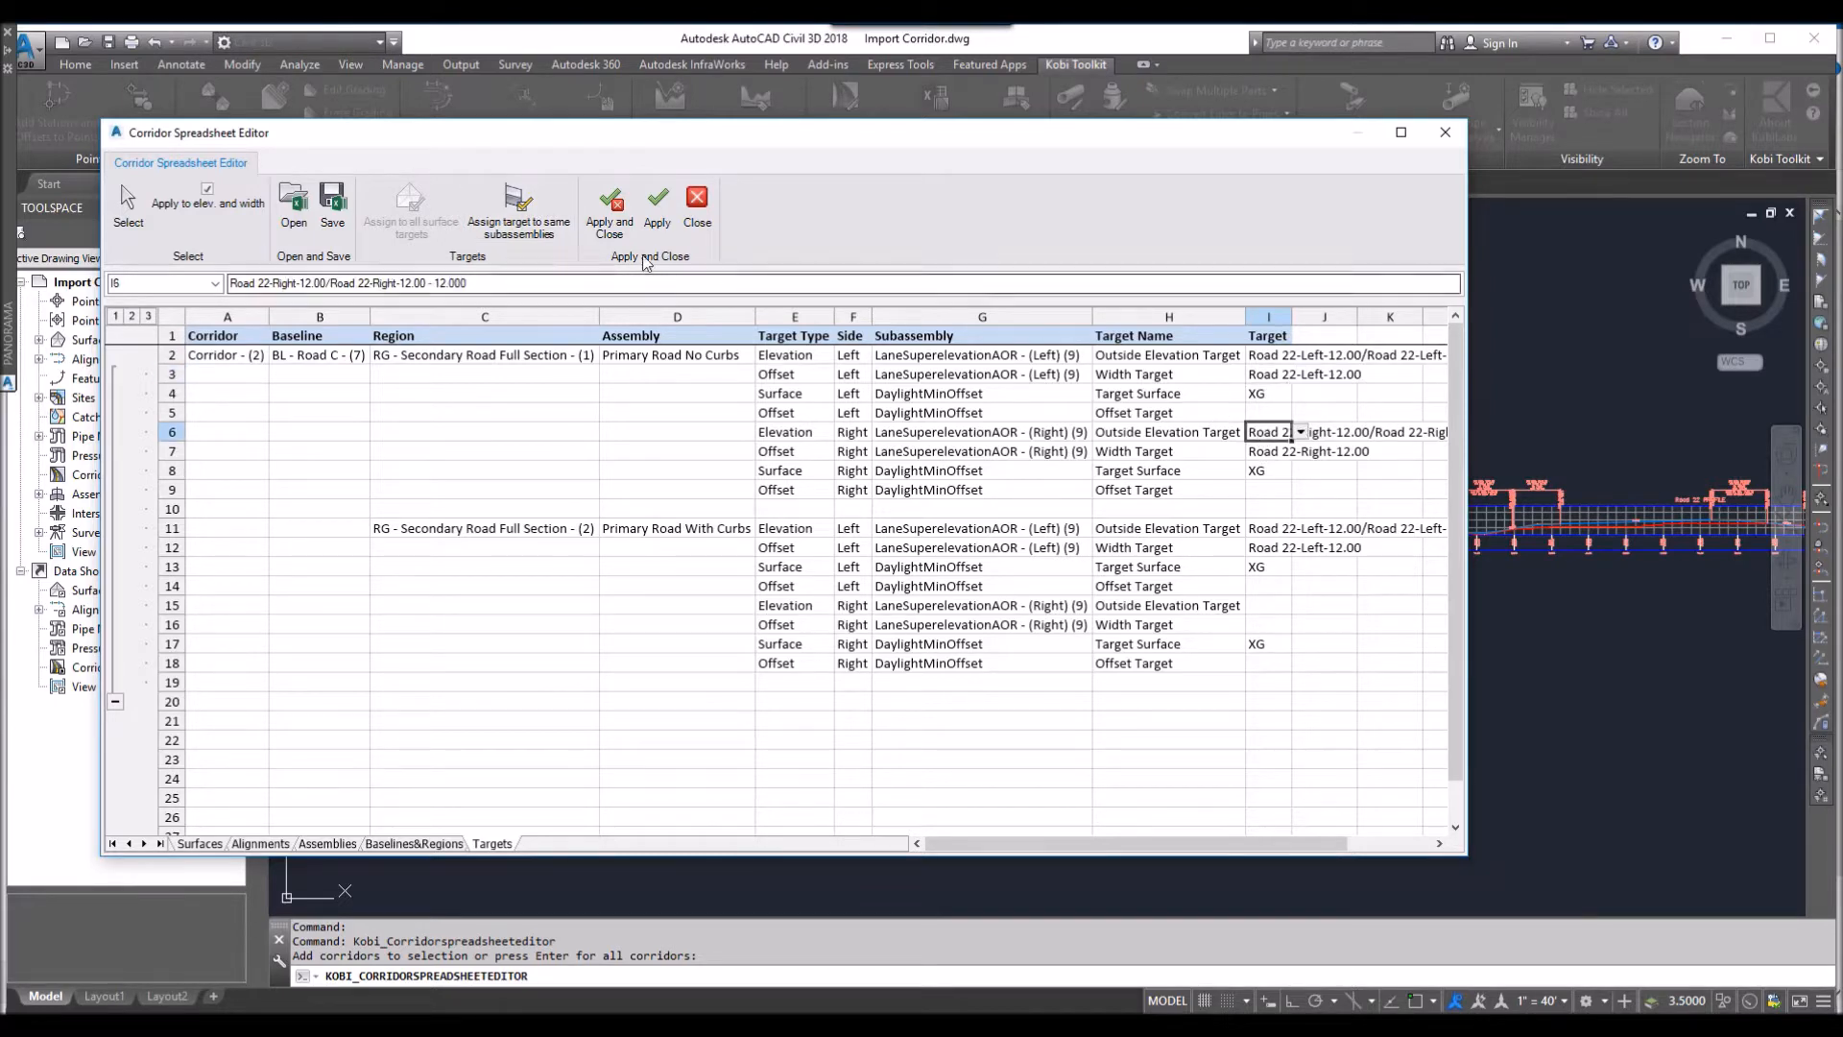
left_click(518, 206)
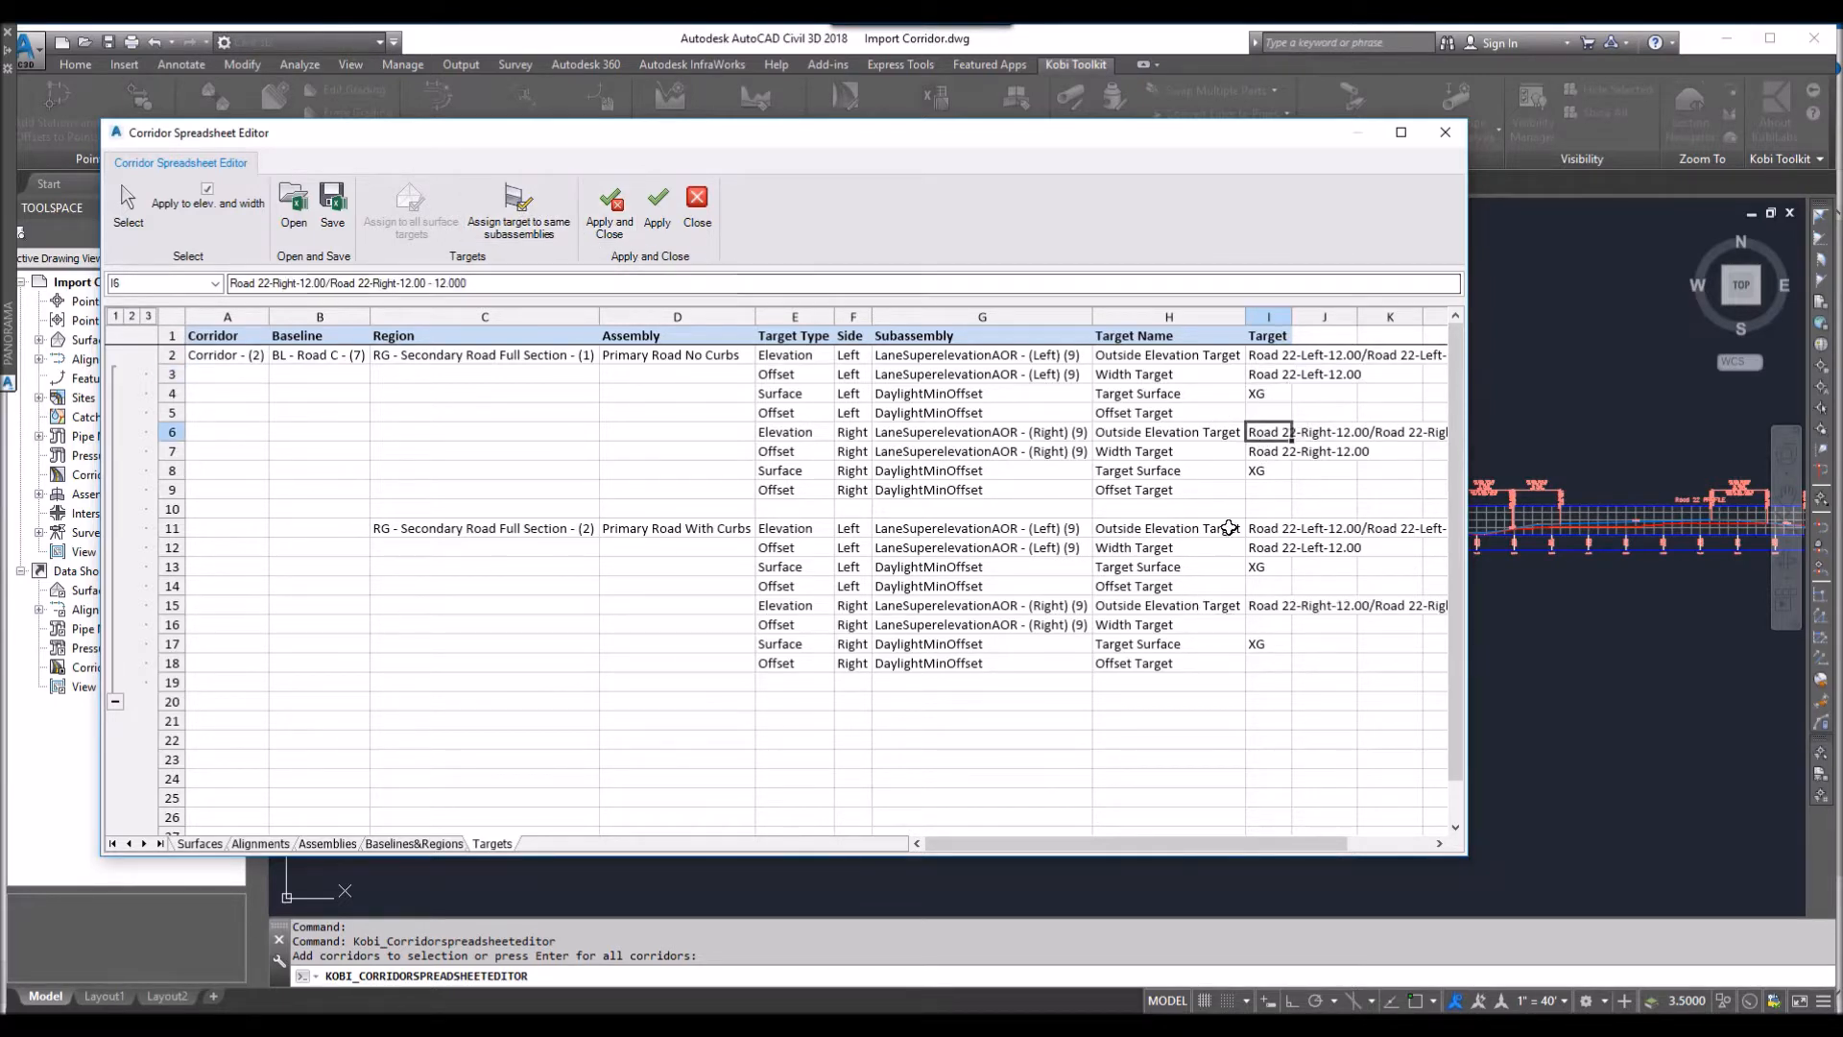
left_click(1267, 452)
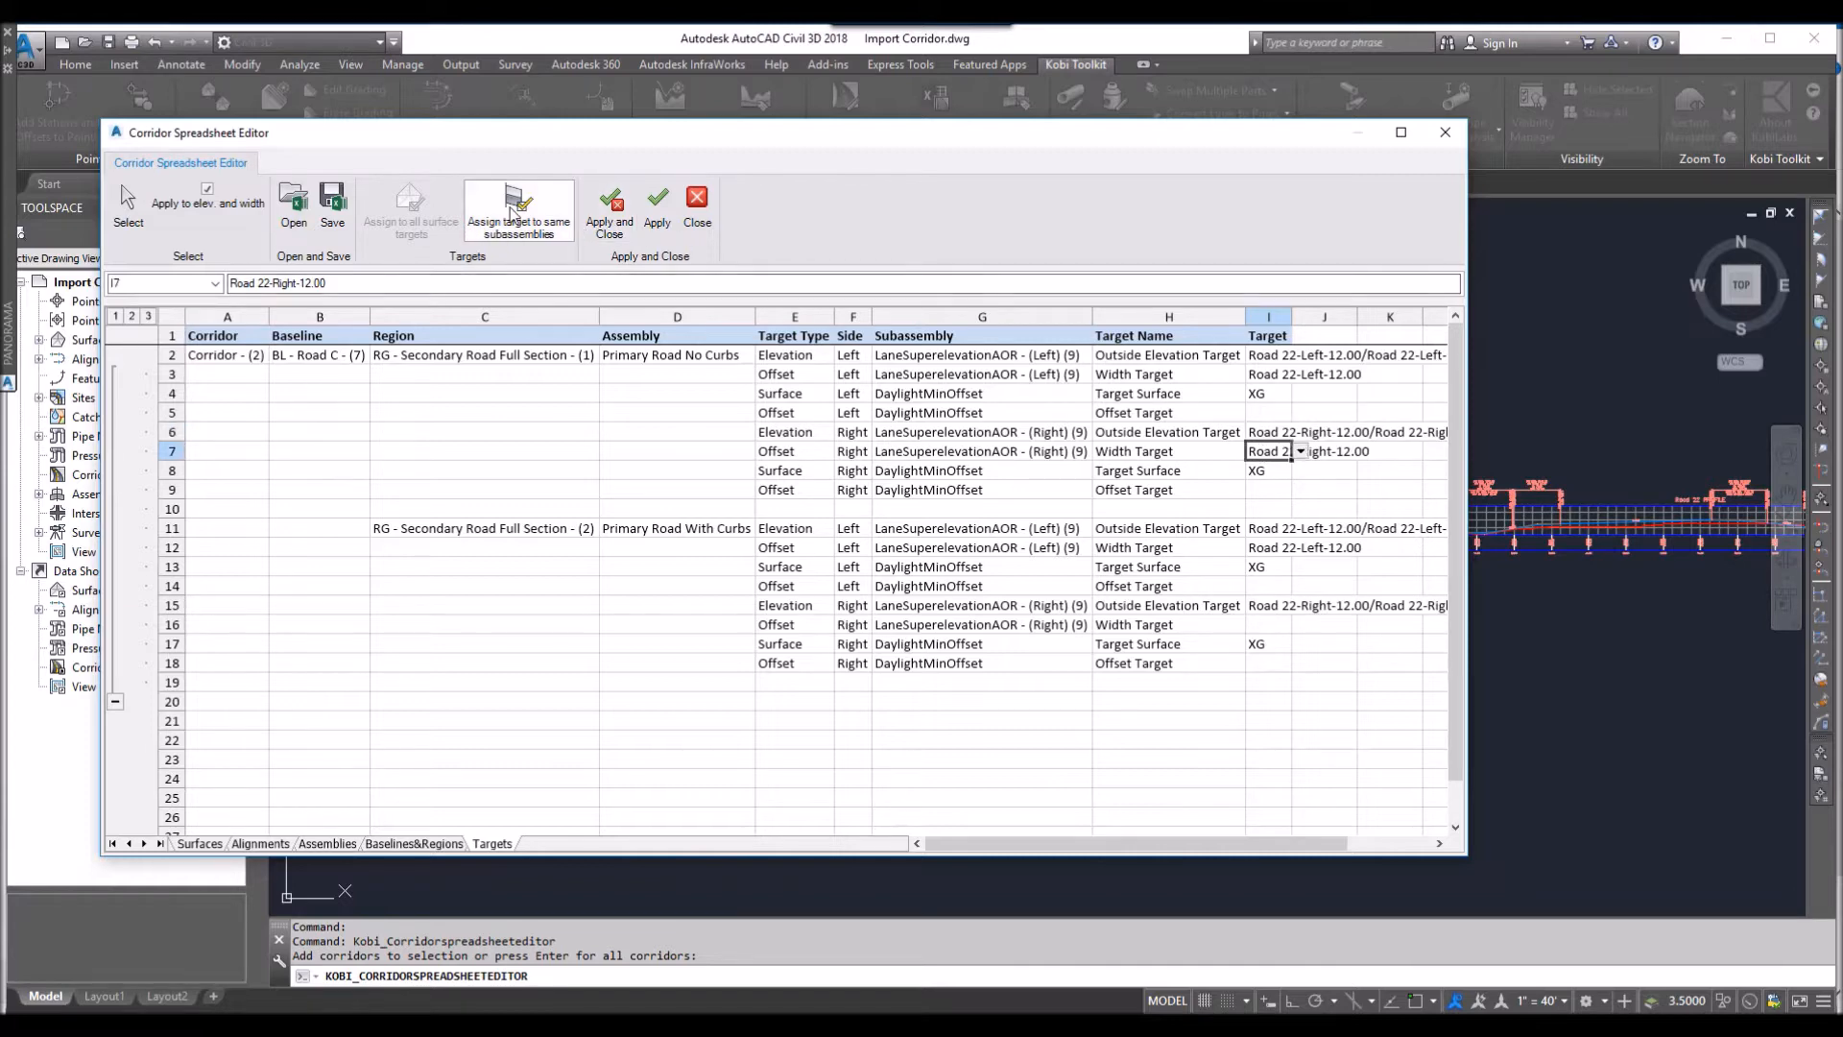
left_click(518, 206)
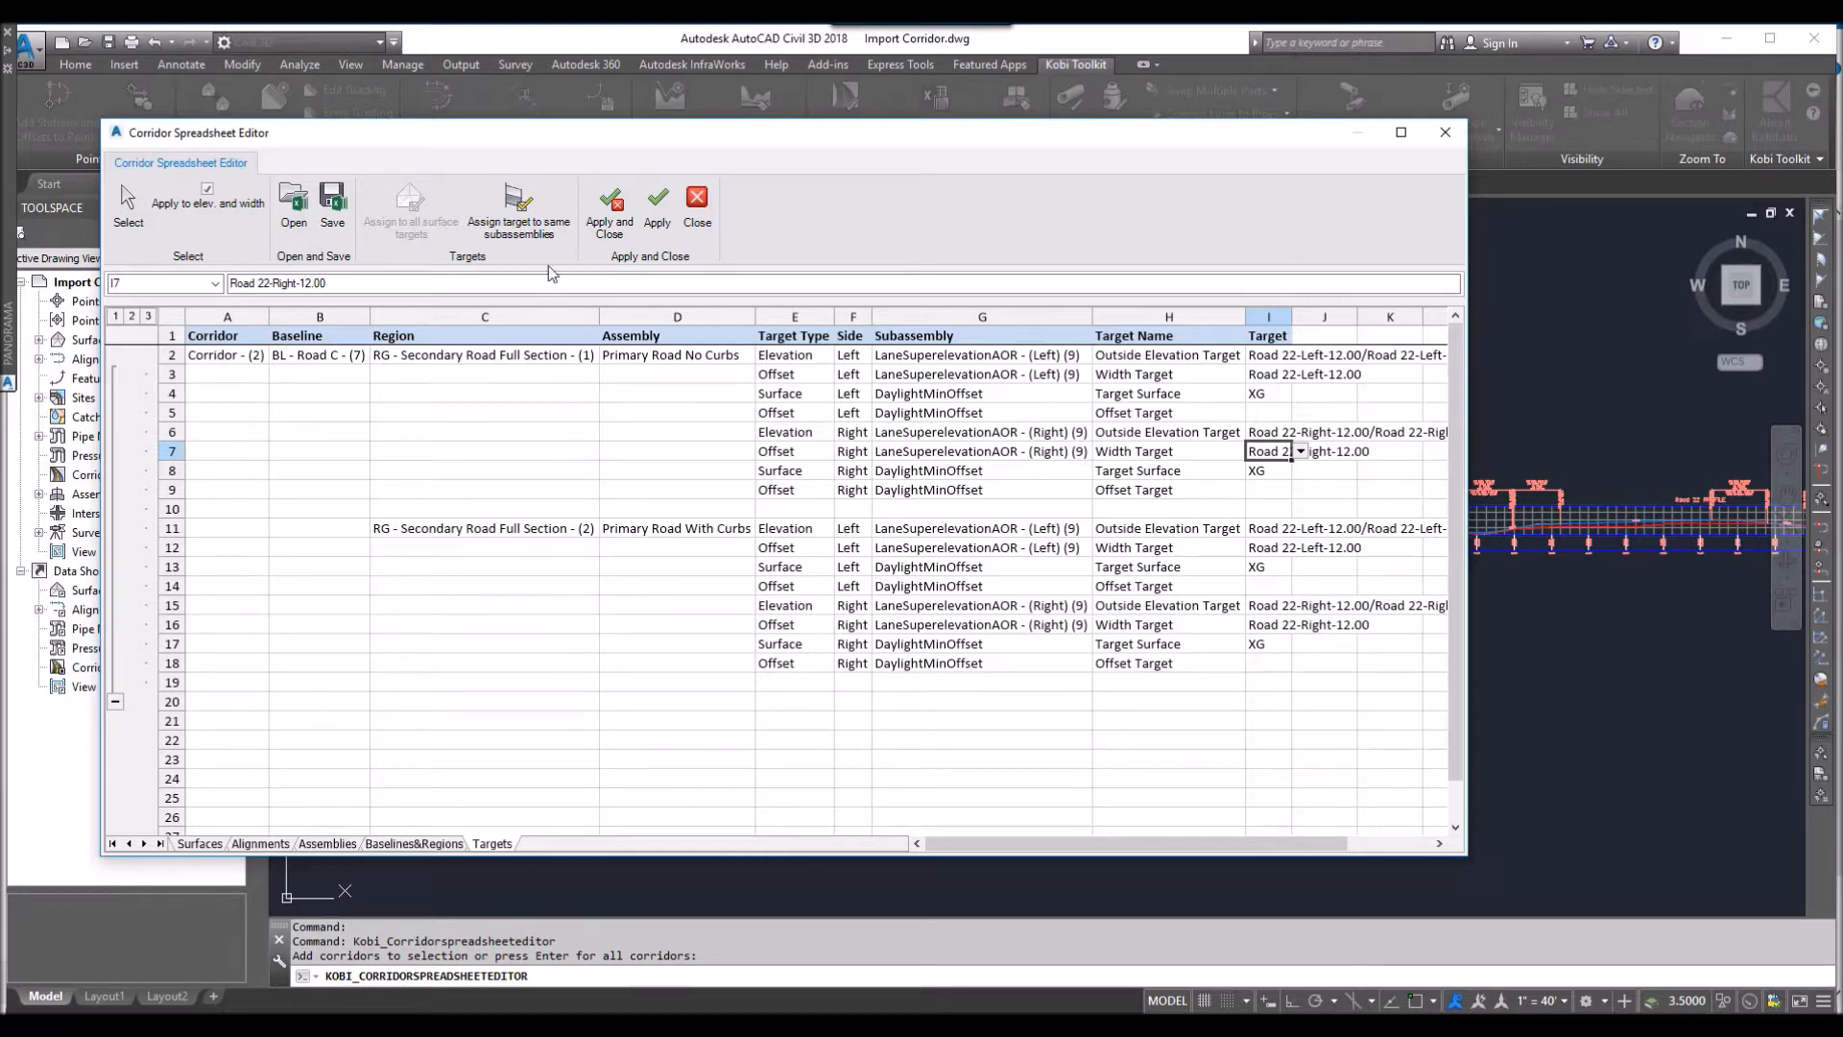
left_click(610, 211)
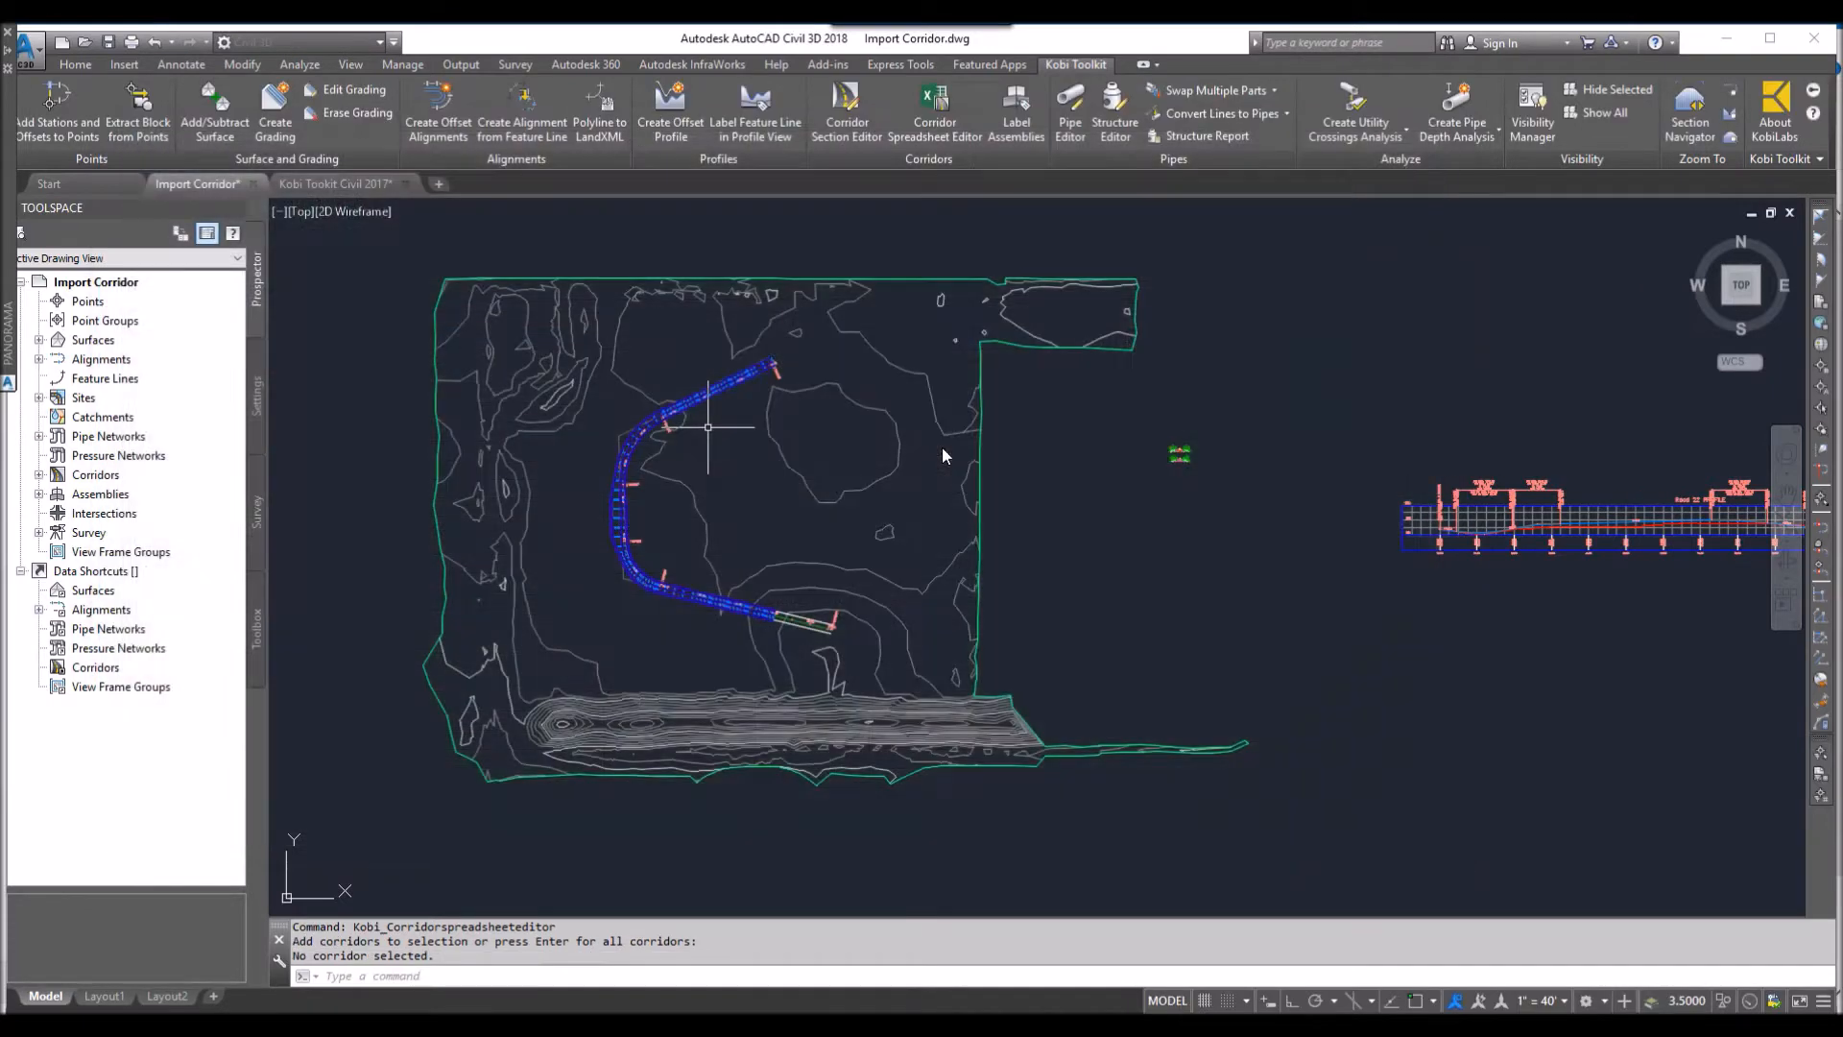
Examine the corridor built along Road 22 in plan, from around station 5+00 through the curve to its far end
scroll(626, 469, "up", 5)
scroll(626, 469, "up", 2)
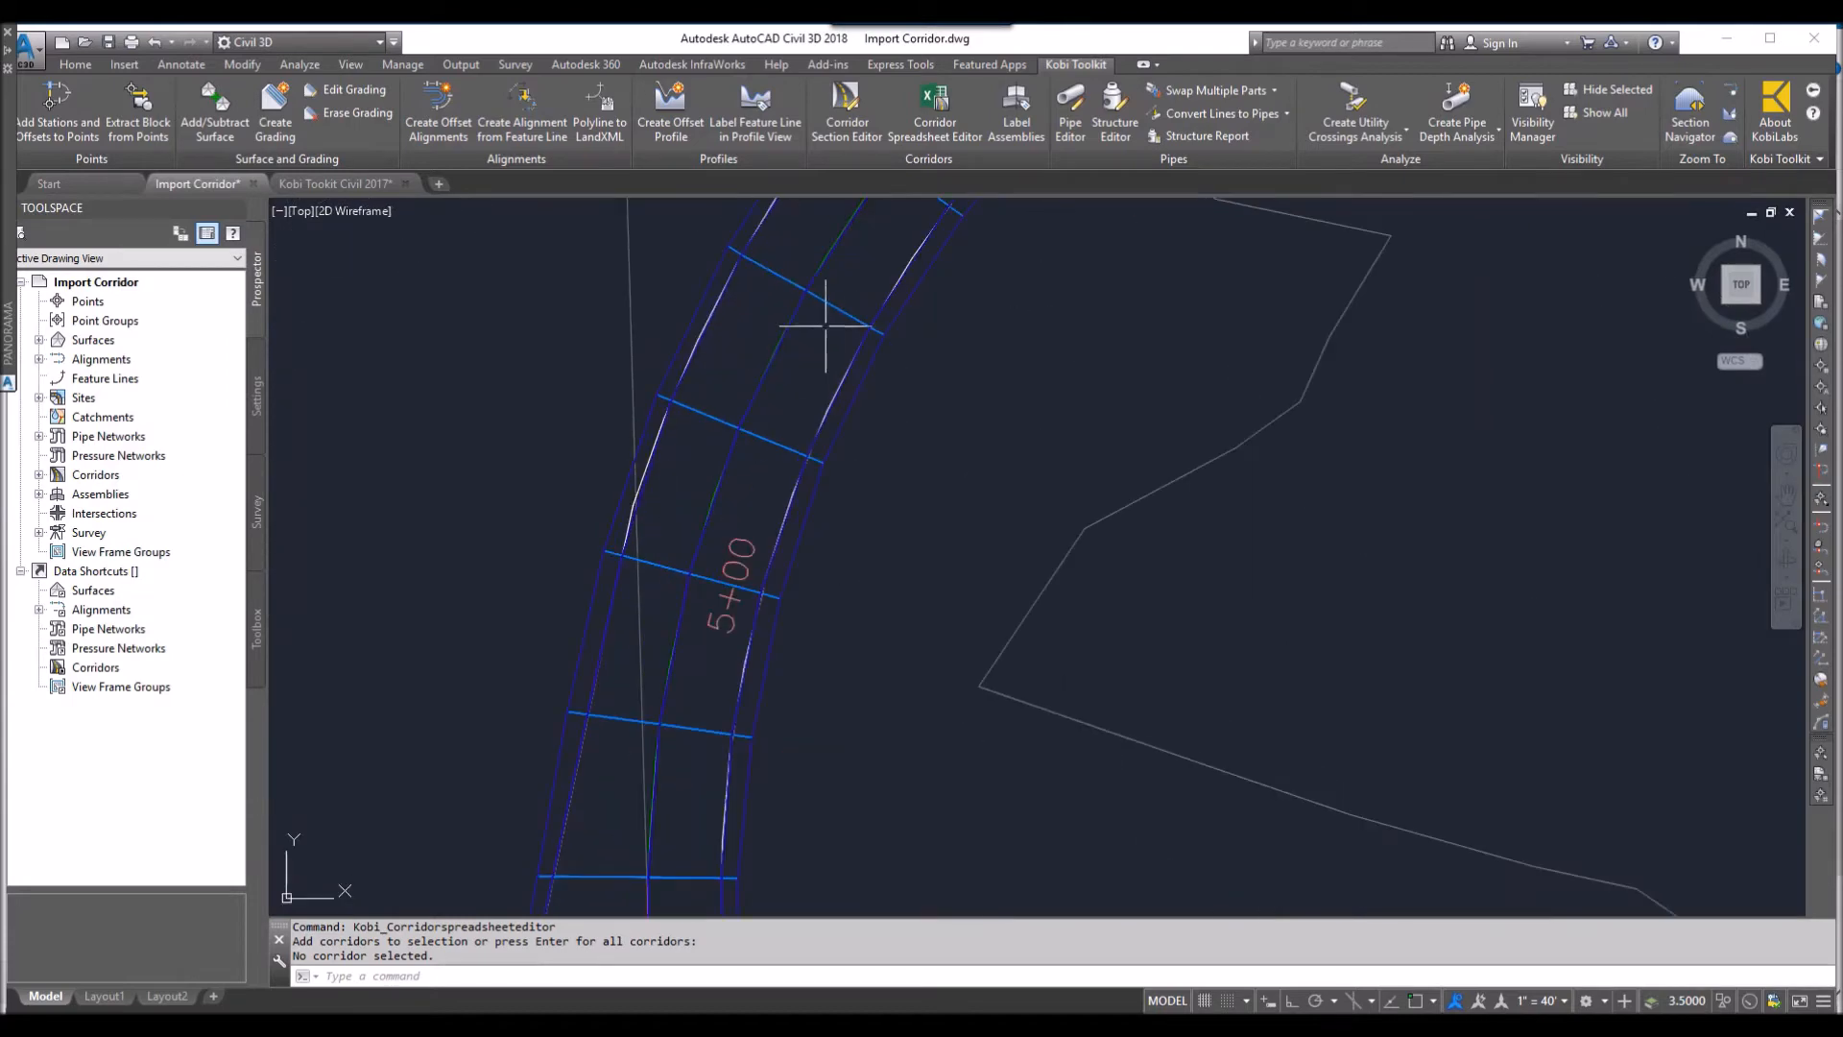
scroll(797, 522, "down", 4)
middle_click_drag(819, 642, 816, 432)
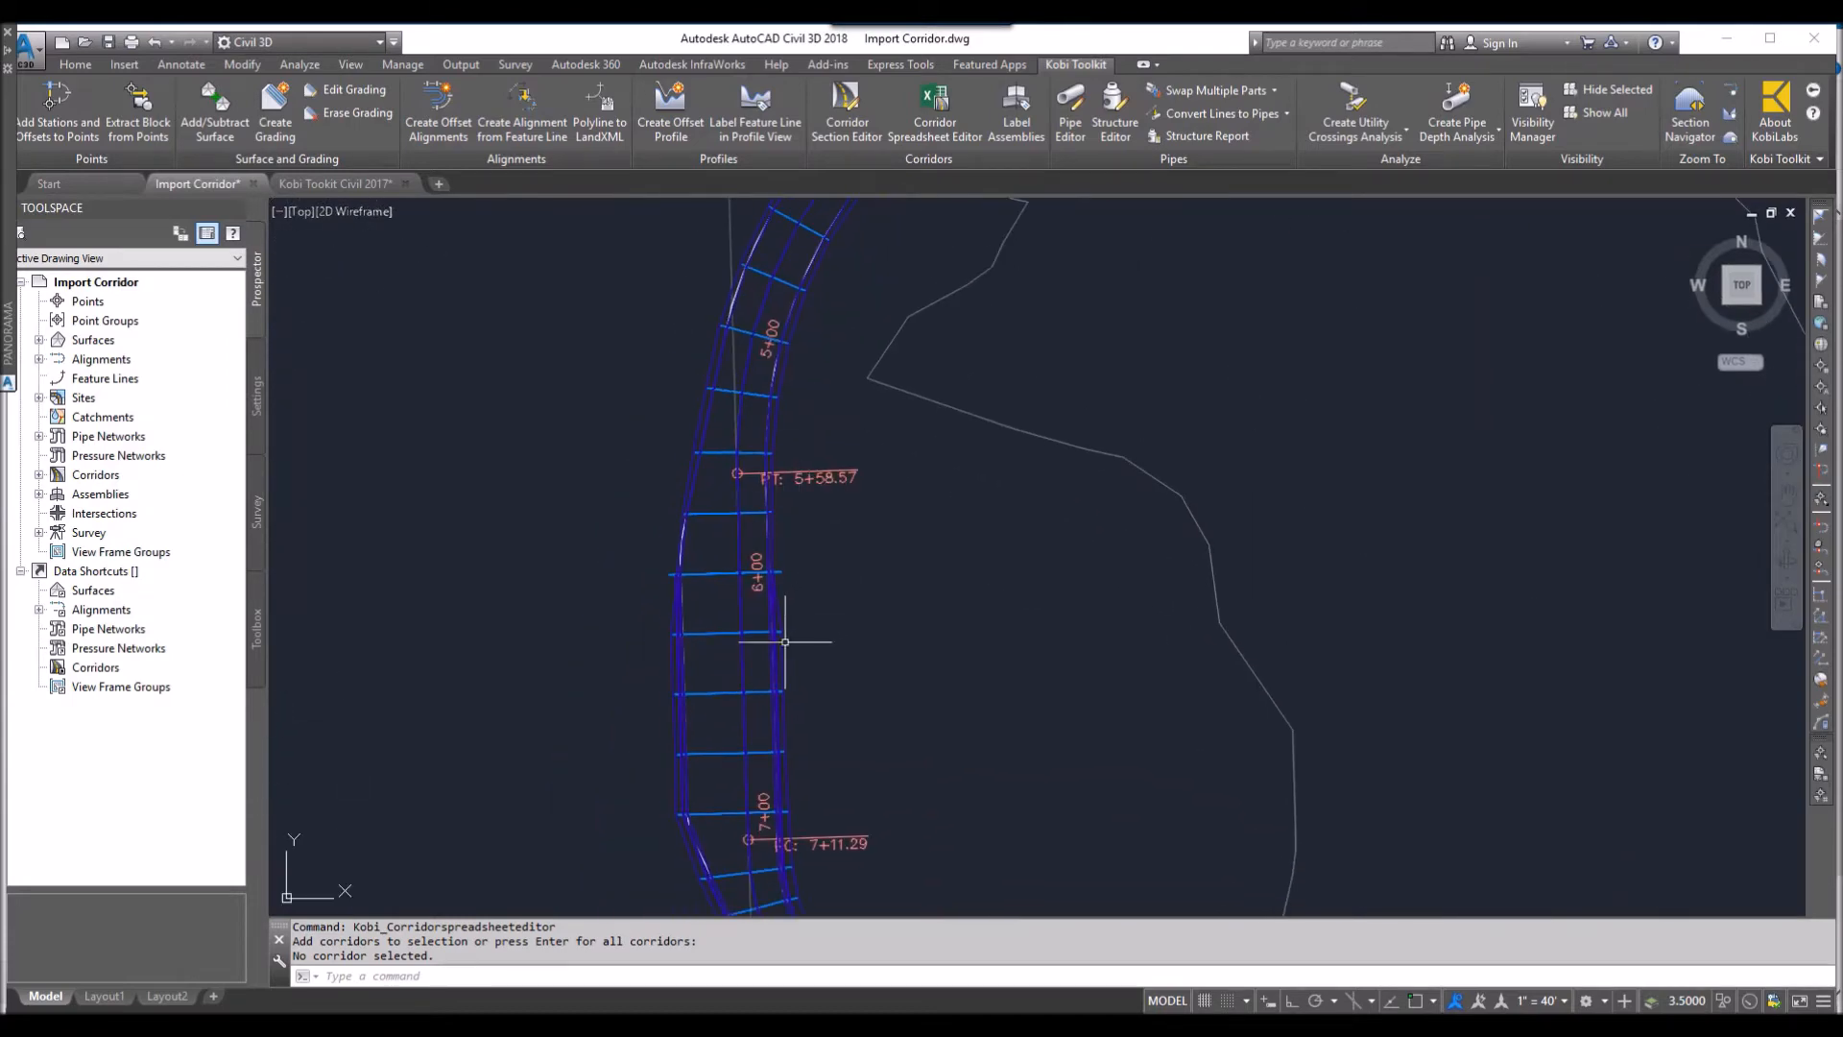
middle_click_drag(799, 629, 795, 464)
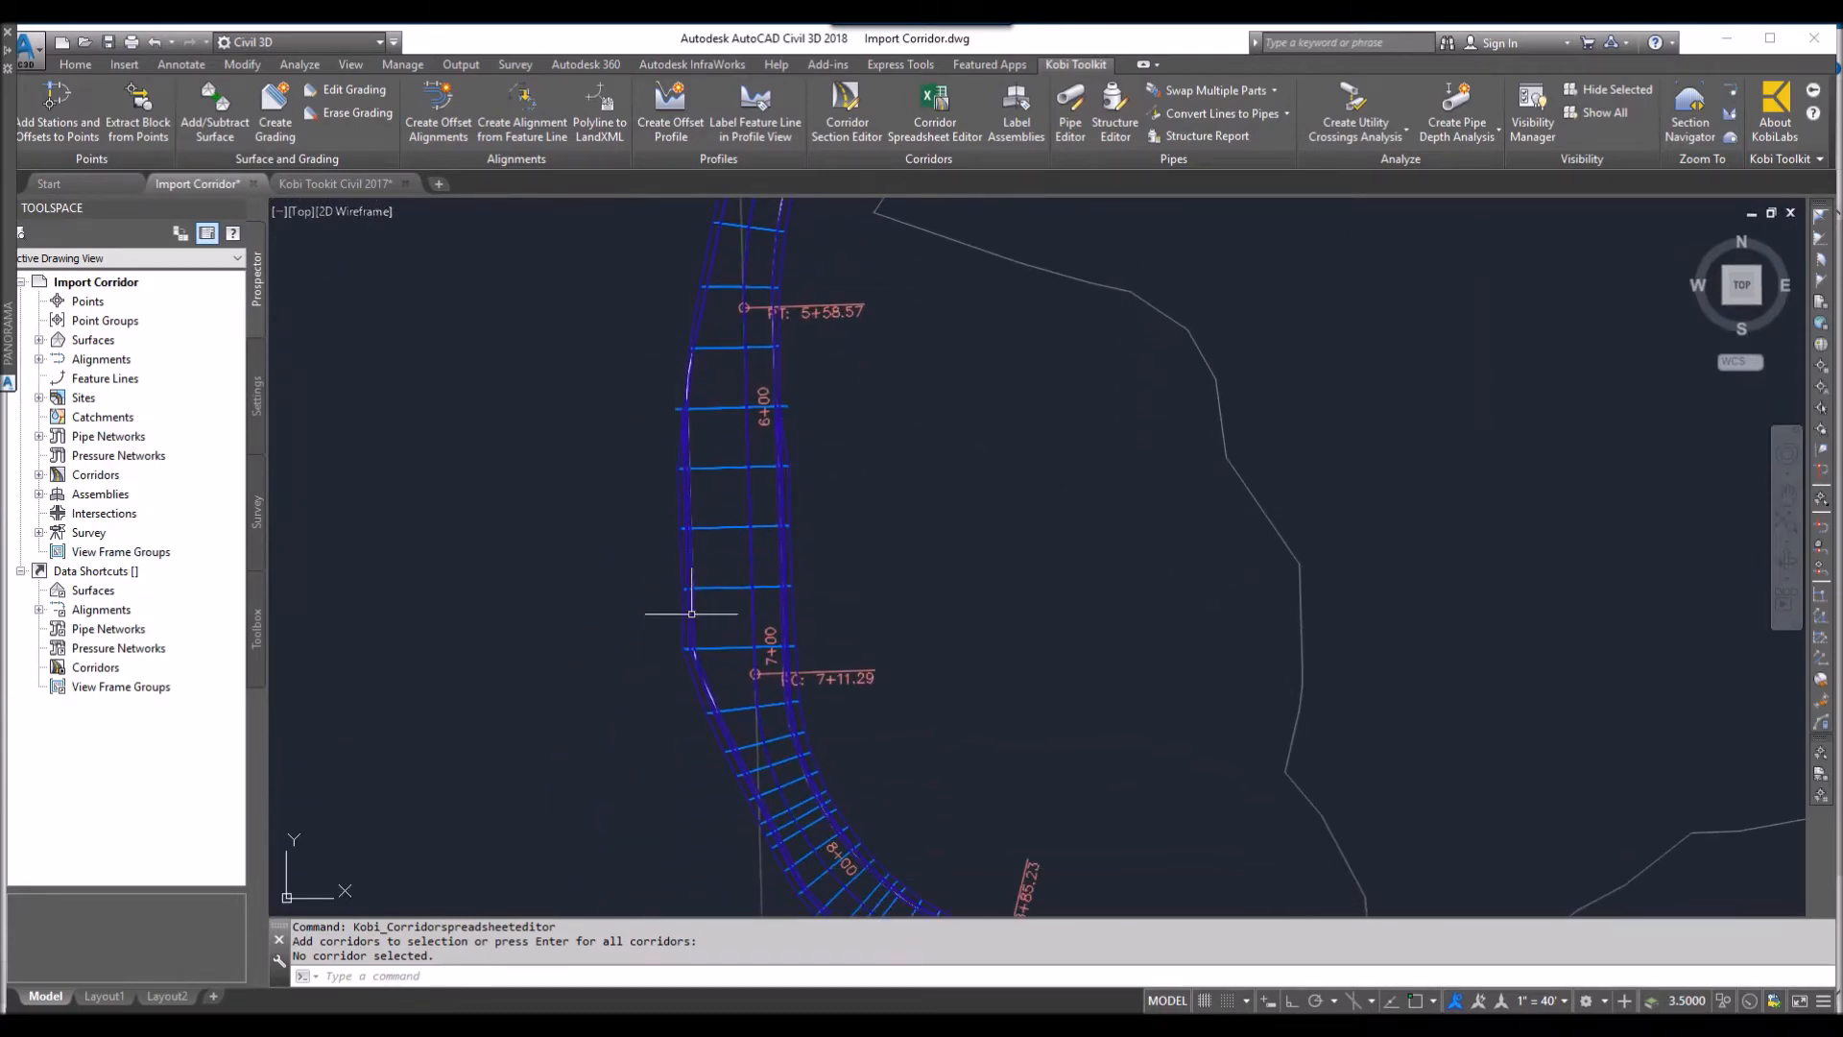
scroll(770, 700, "down", 3)
middle_click_drag(876, 753, 713, 500)
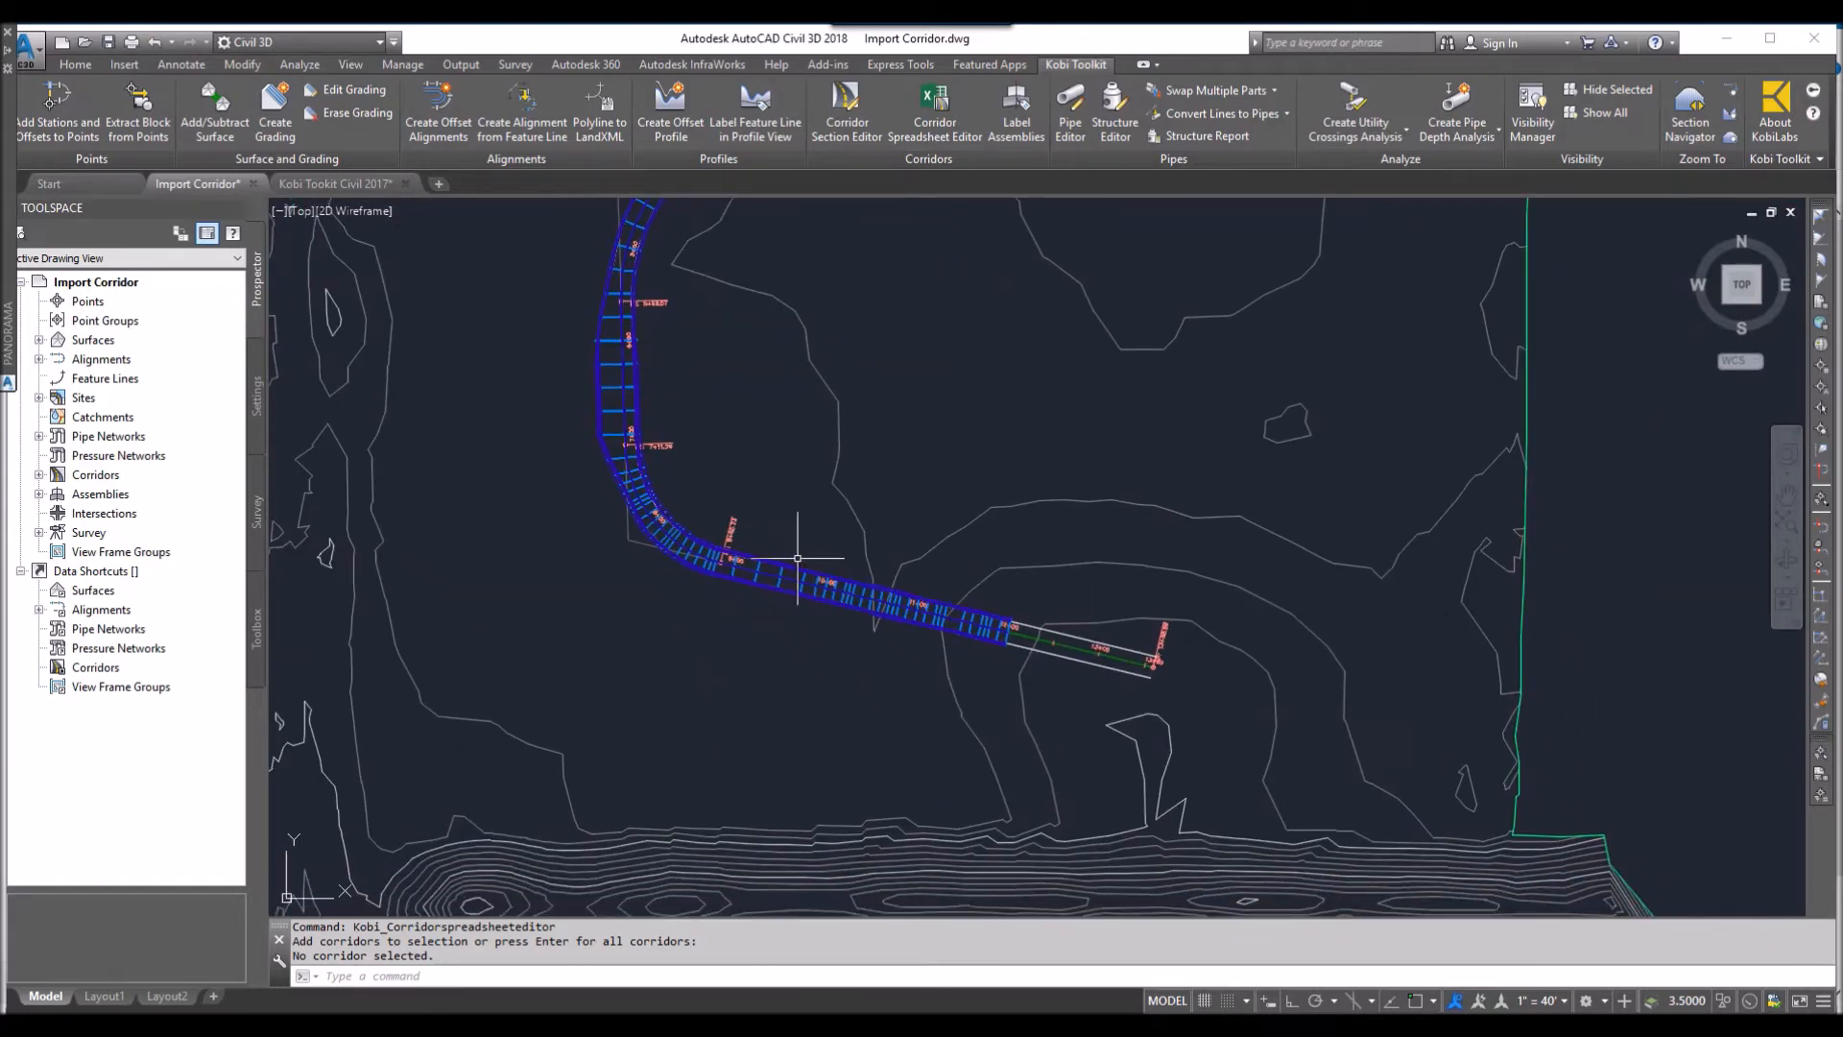
mouse_move(798, 557)
mouse_move(815, 521)
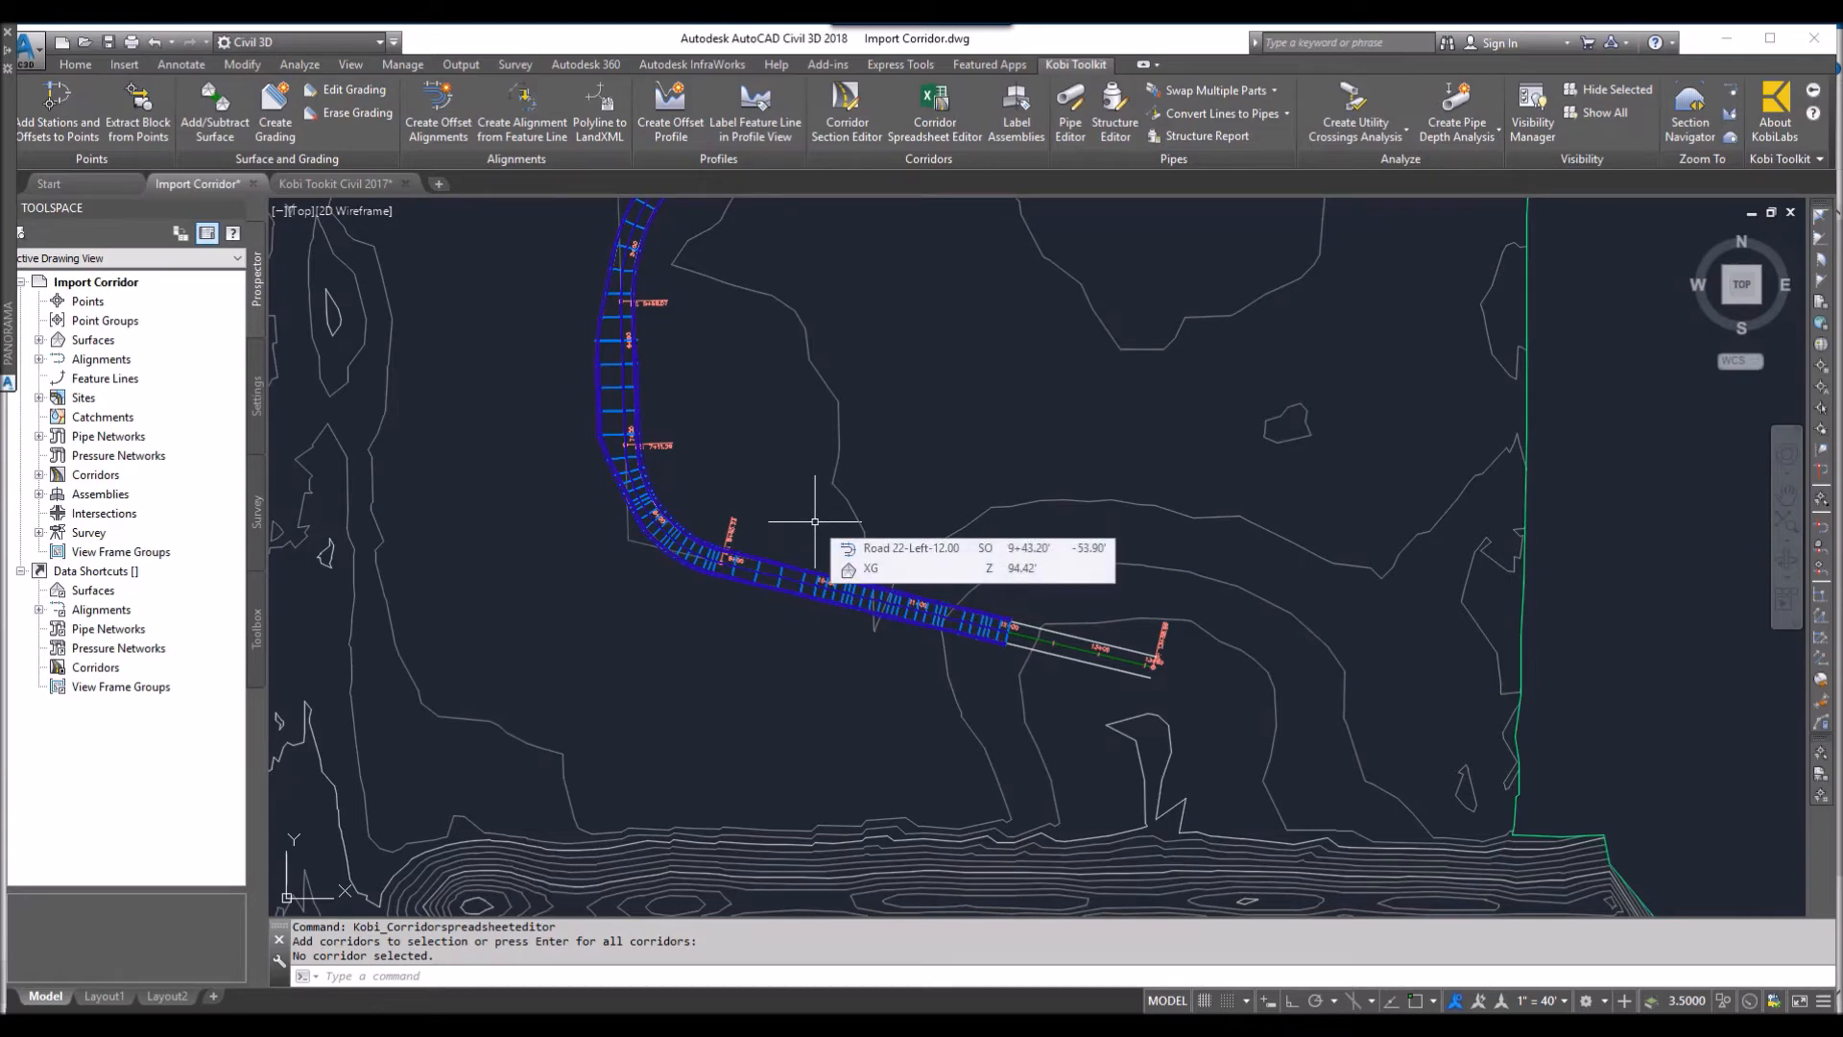